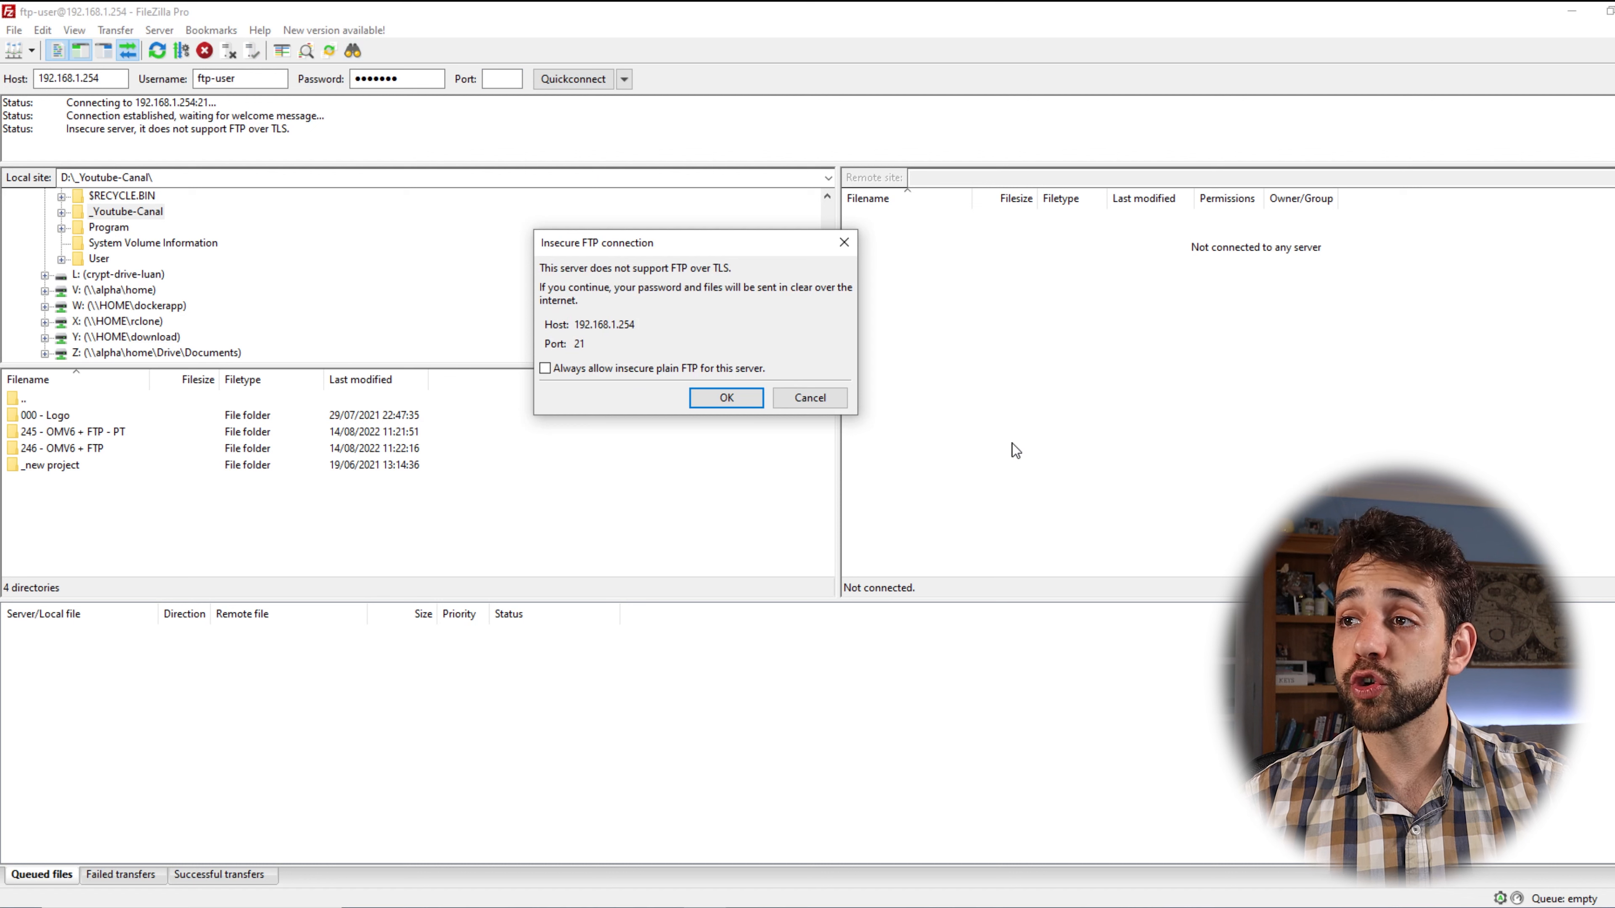
Accept the plain-FTP warning, open /home and delete 123.pdf from the server.
click(747, 395)
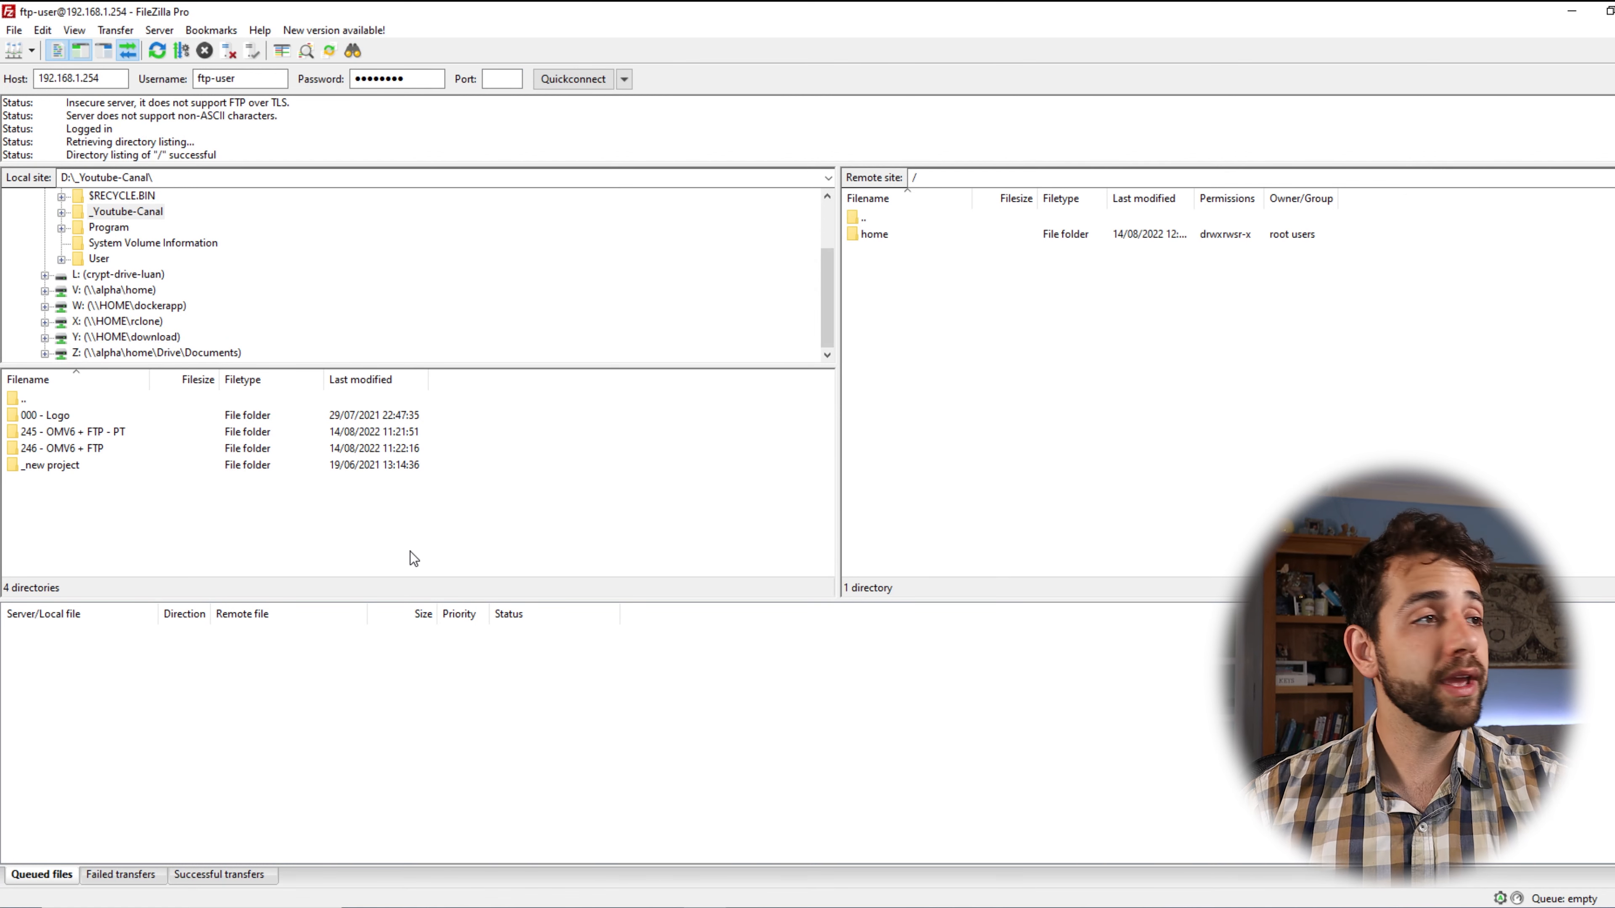
double_click(887, 231)
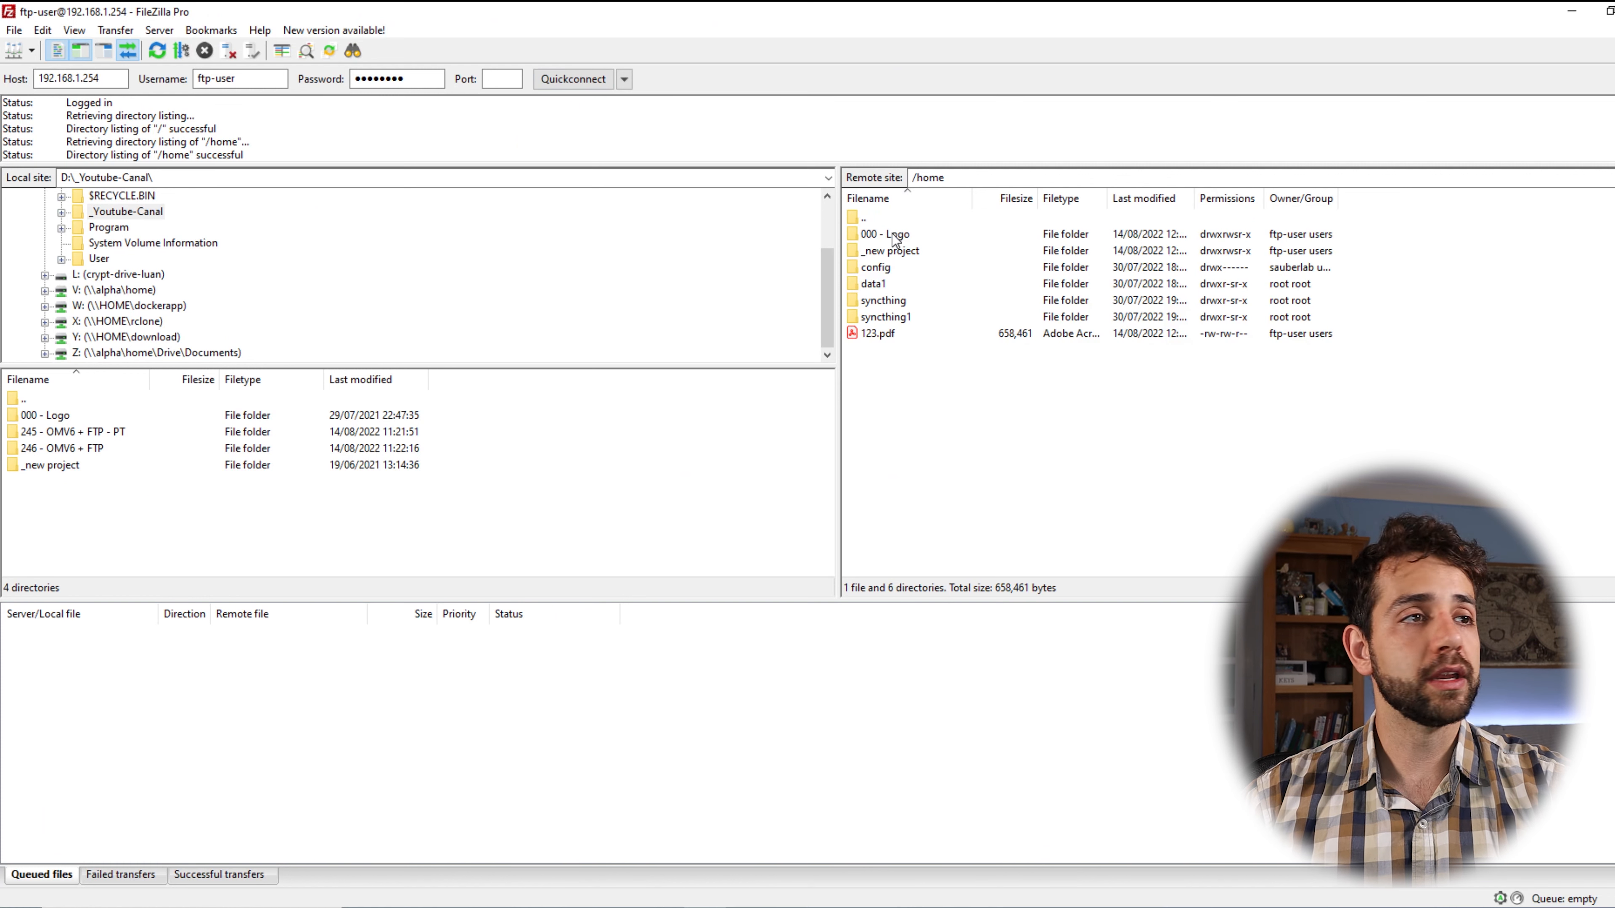
drag(922, 476, 896, 336)
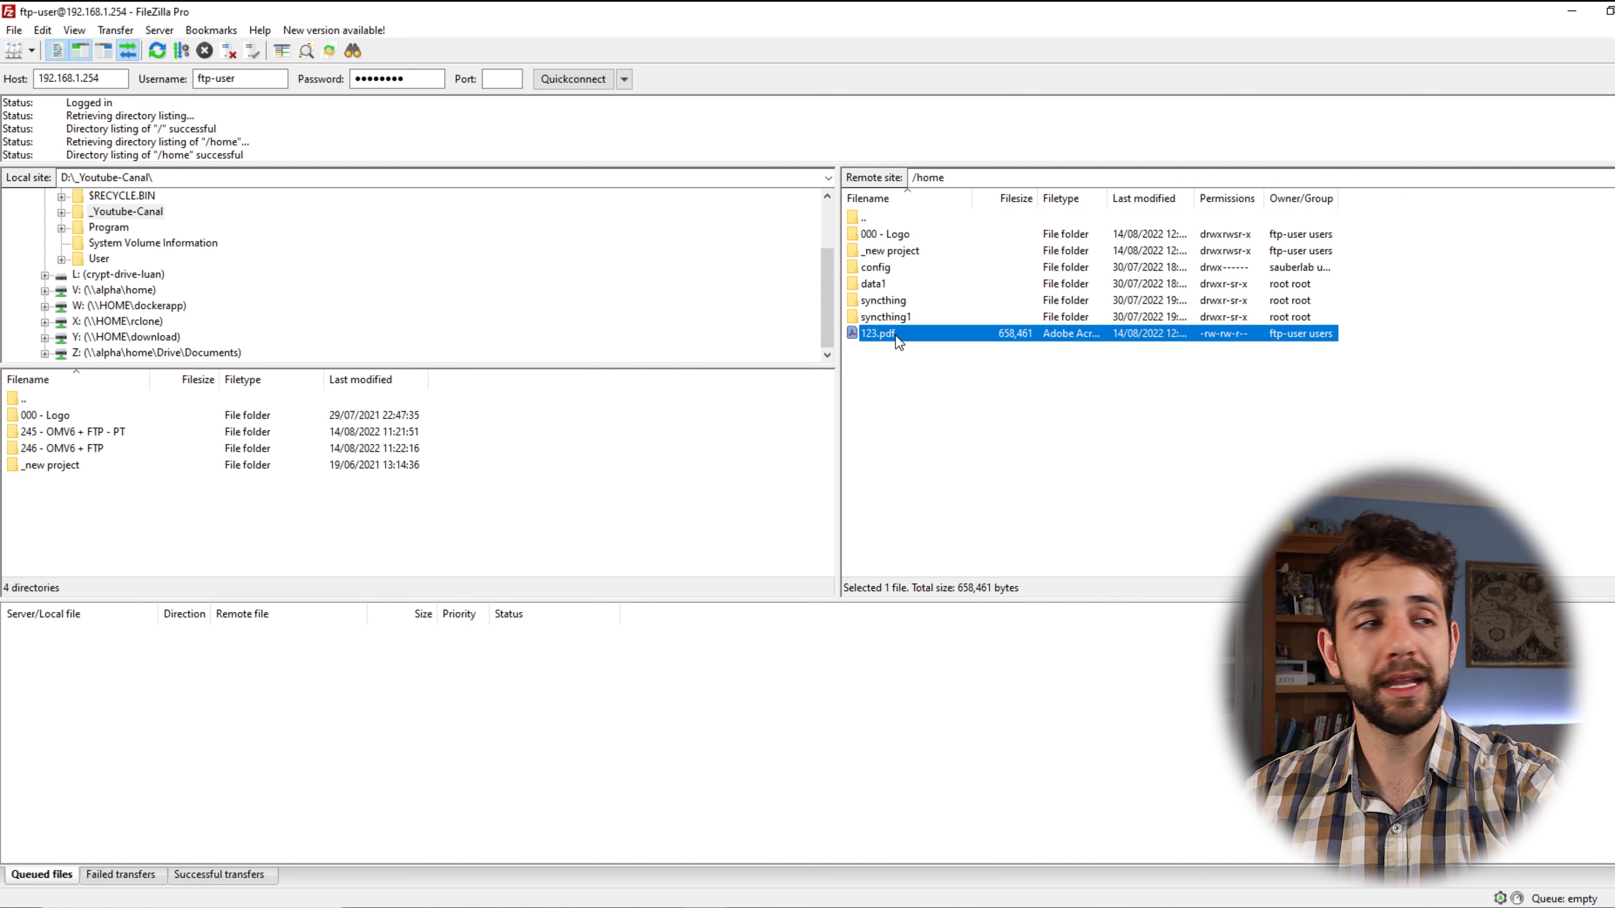
key(Delete)
click(880, 458)
Upload the 246 - OMV6 + FTP and 245 - OMV6 + FTP - PT folders to /home.
drag(127, 436, 1318, 411)
click(188, 453)
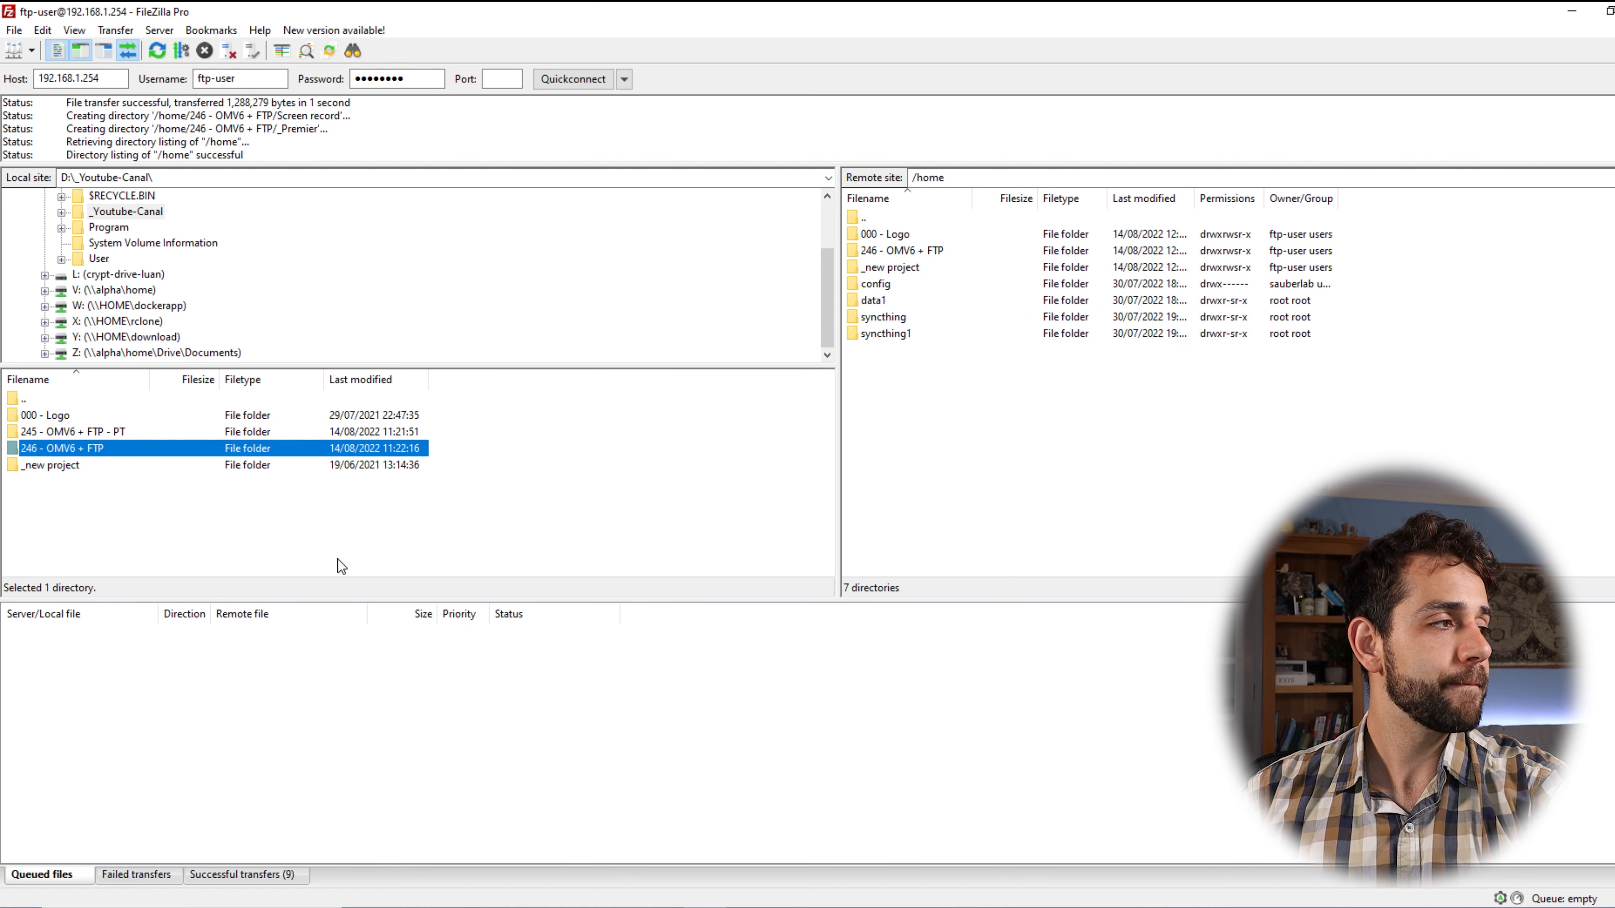
drag(153, 430, 1176, 484)
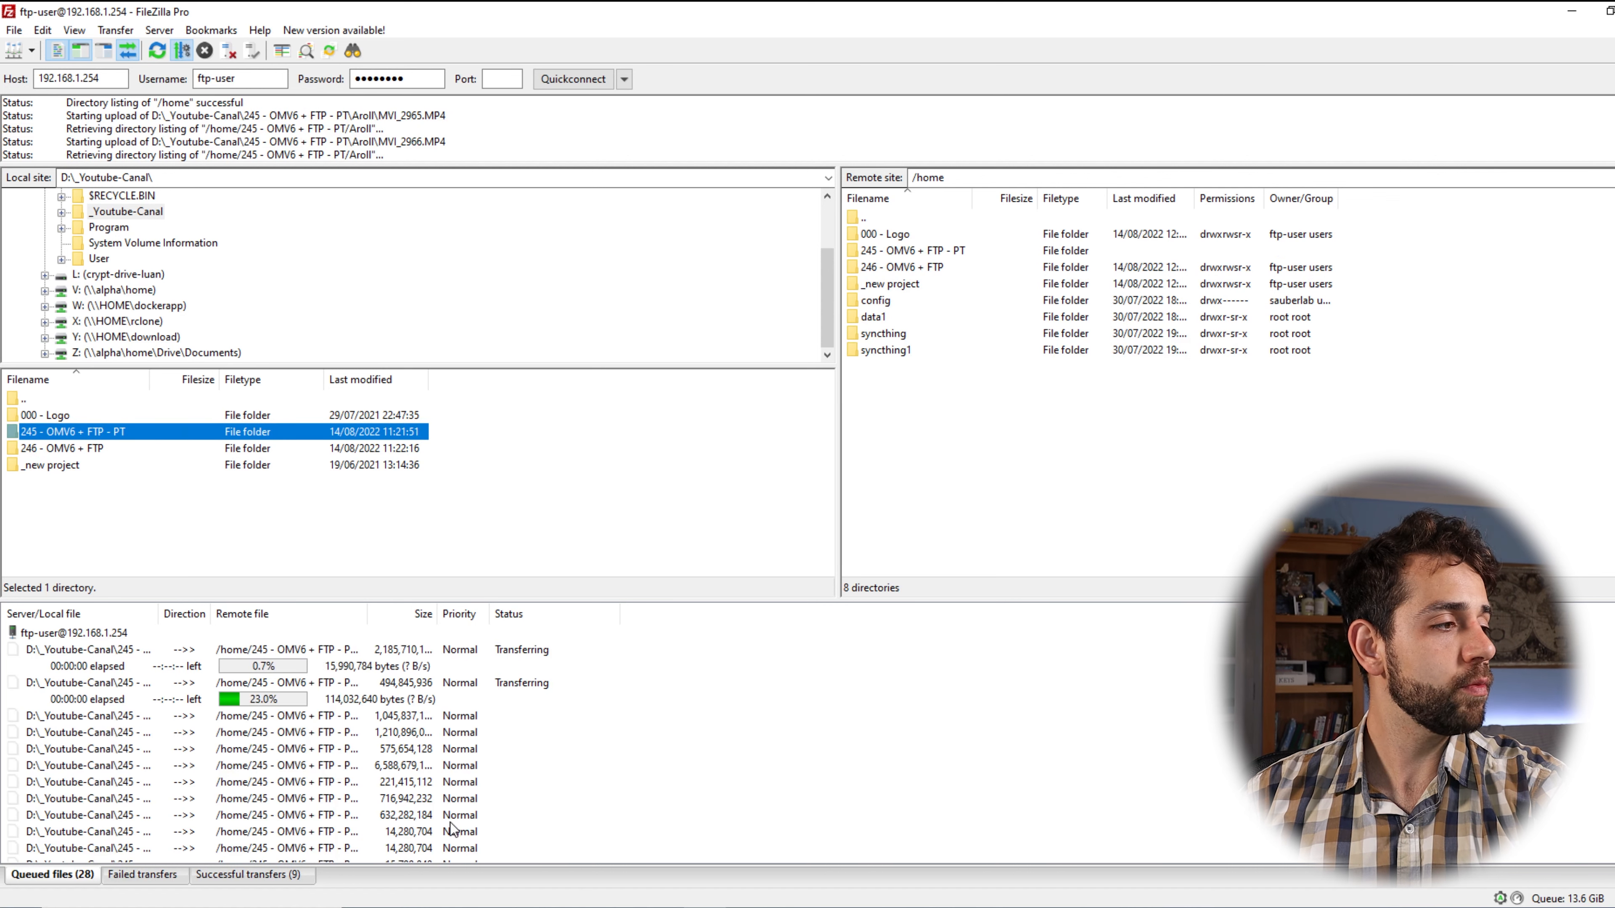
scroll(273, 792, down, 4)
scroll(273, 792, up, 4)
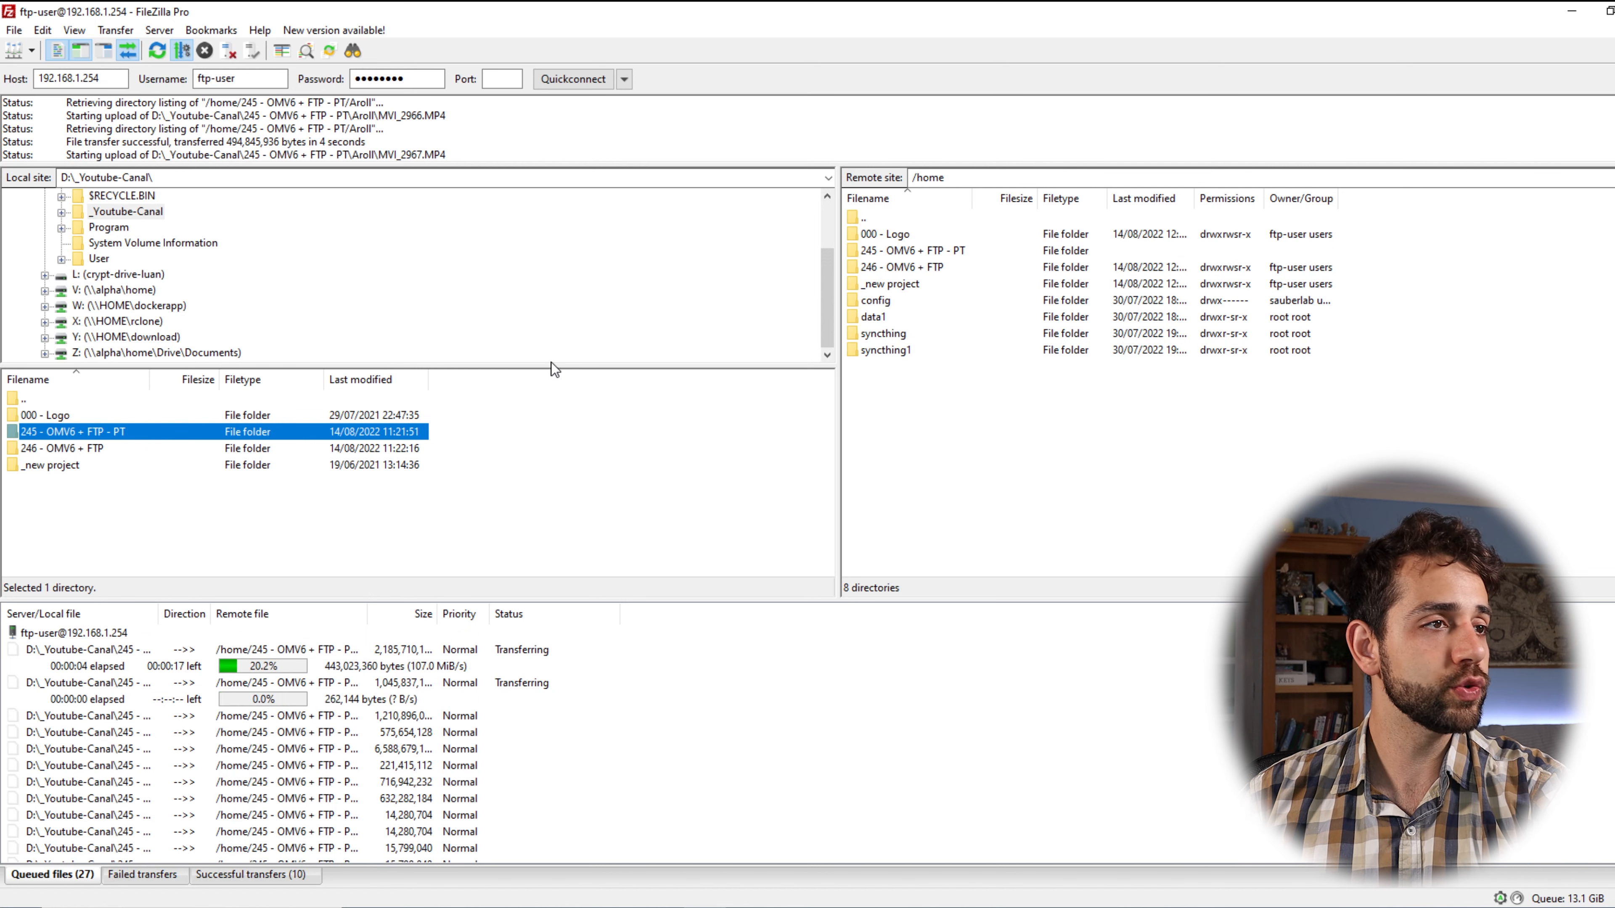
Stop and remove all queued uploads, then return to the /home folder.
click(329, 650)
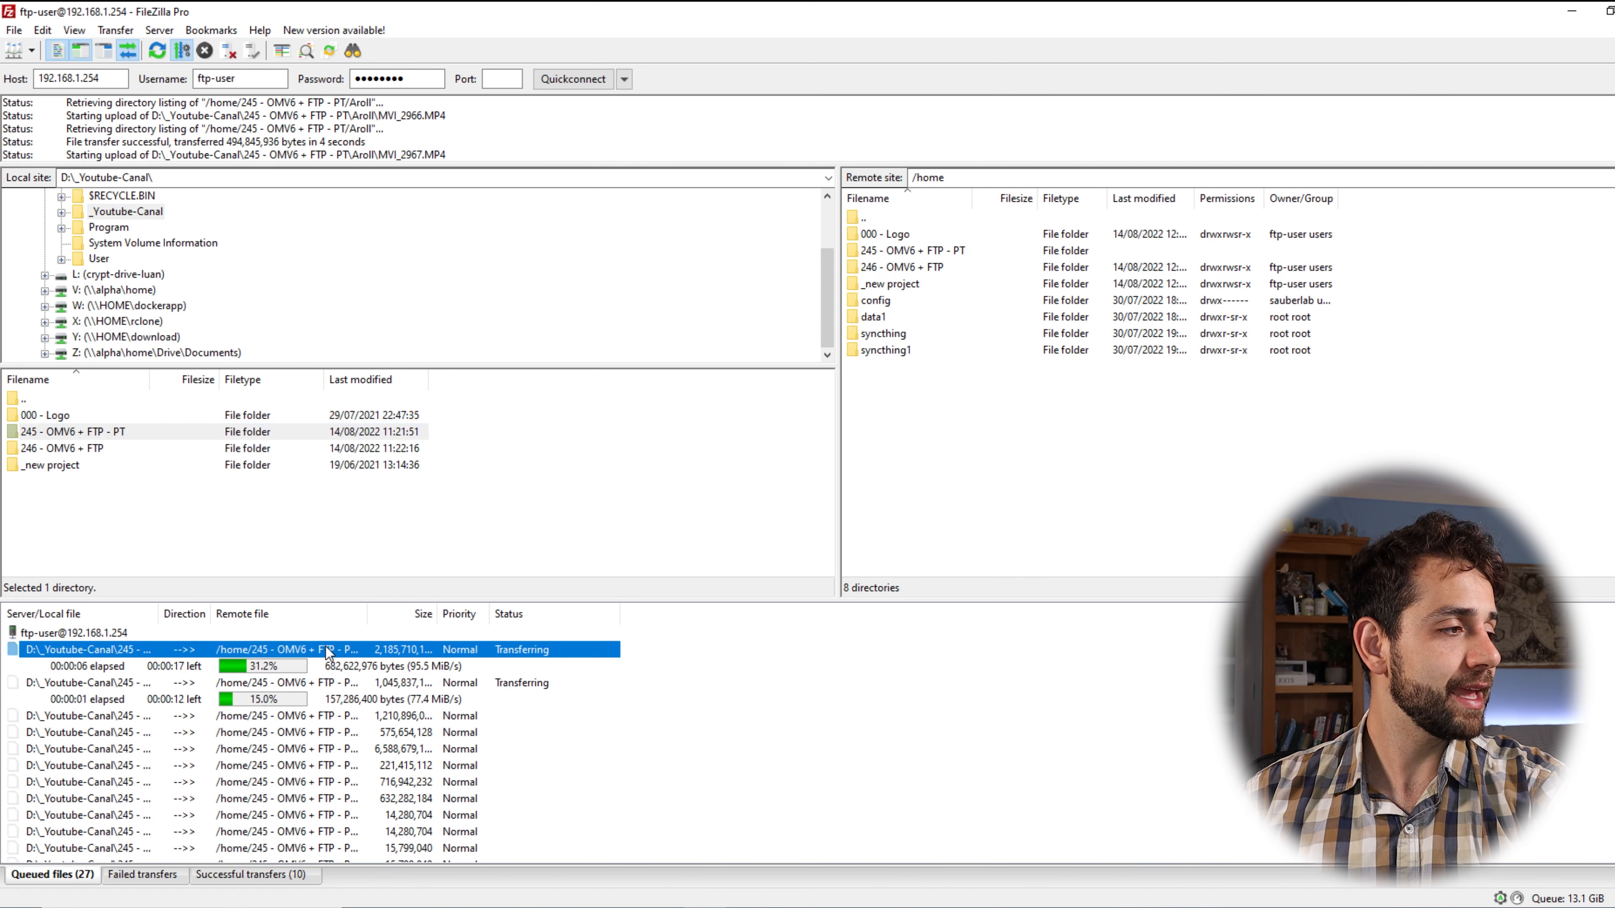
scroll(328, 652, down, 5)
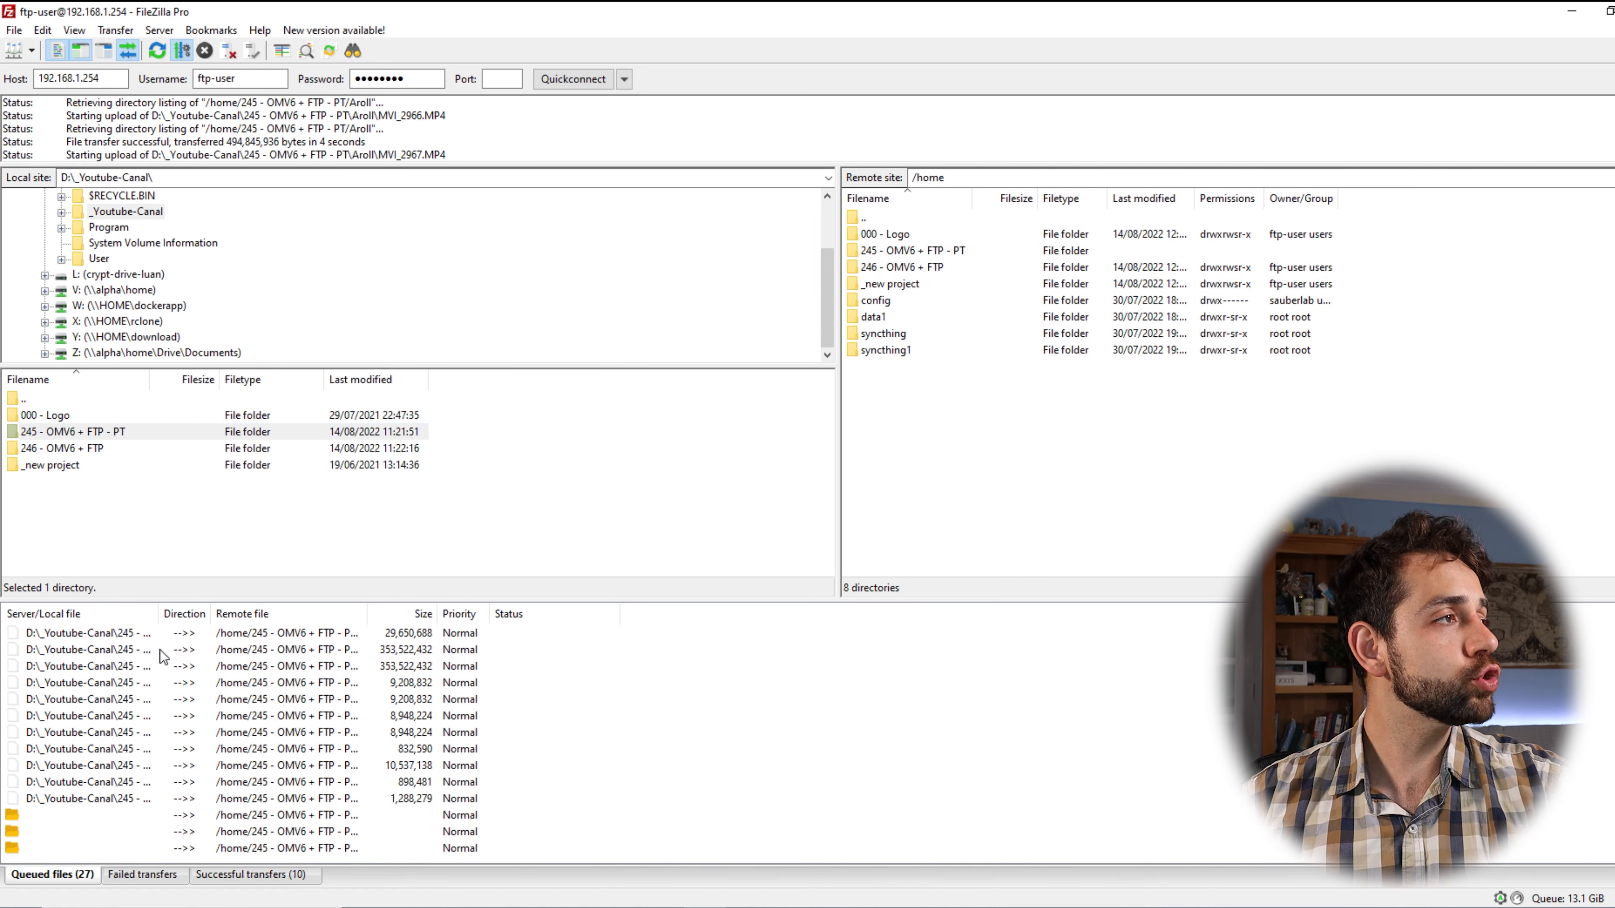
scroll(164, 656, up, 5)
right_click(292, 751)
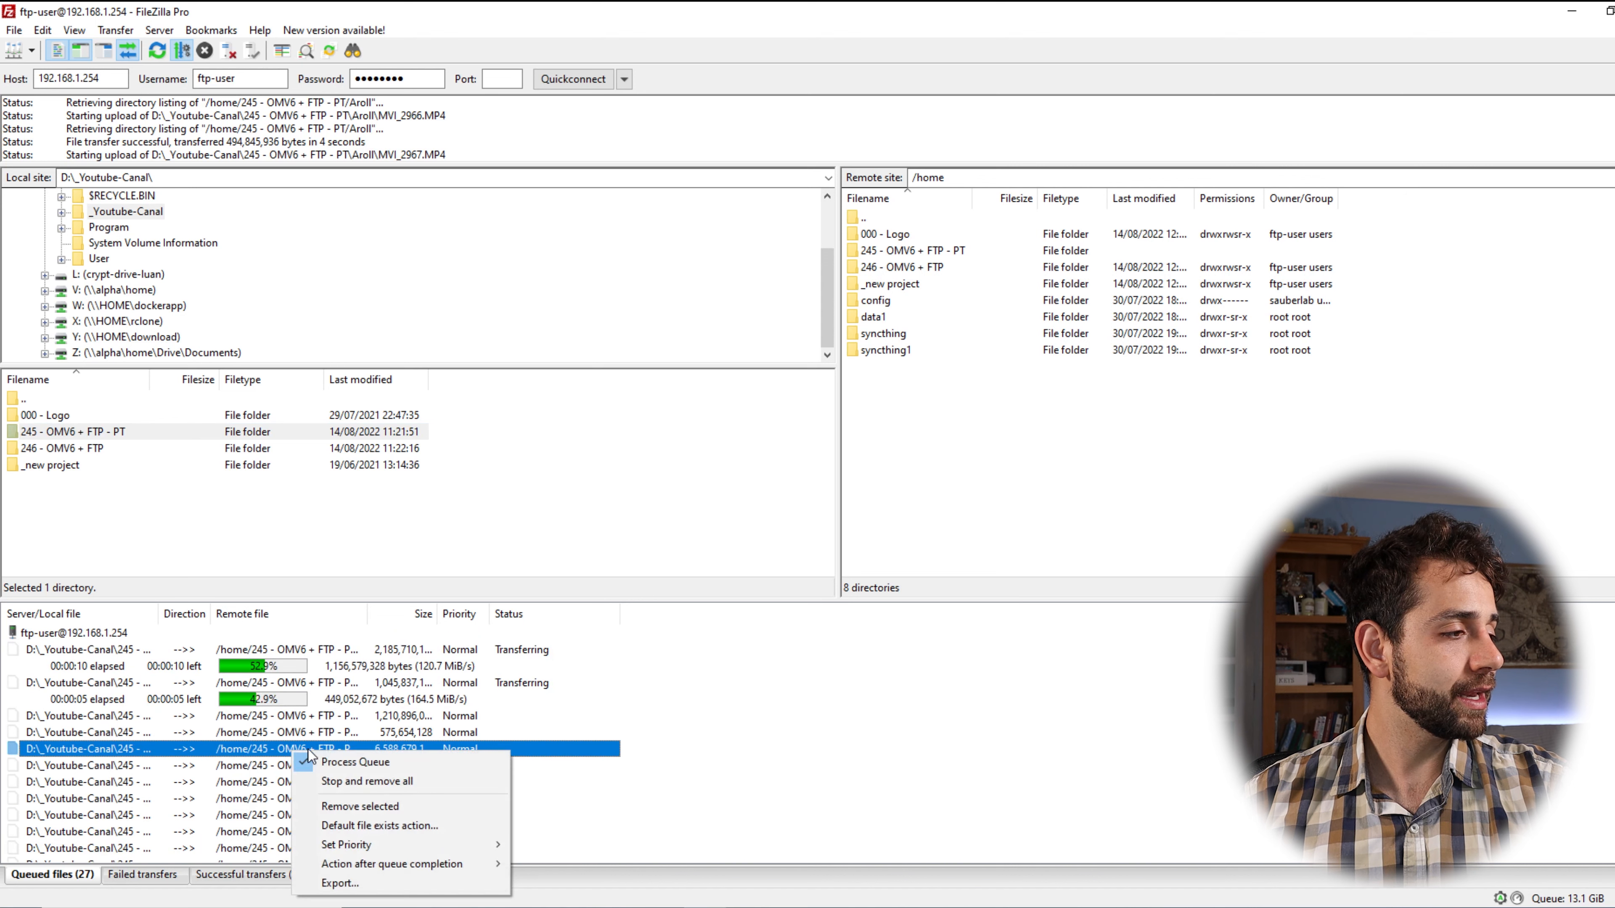
click(391, 783)
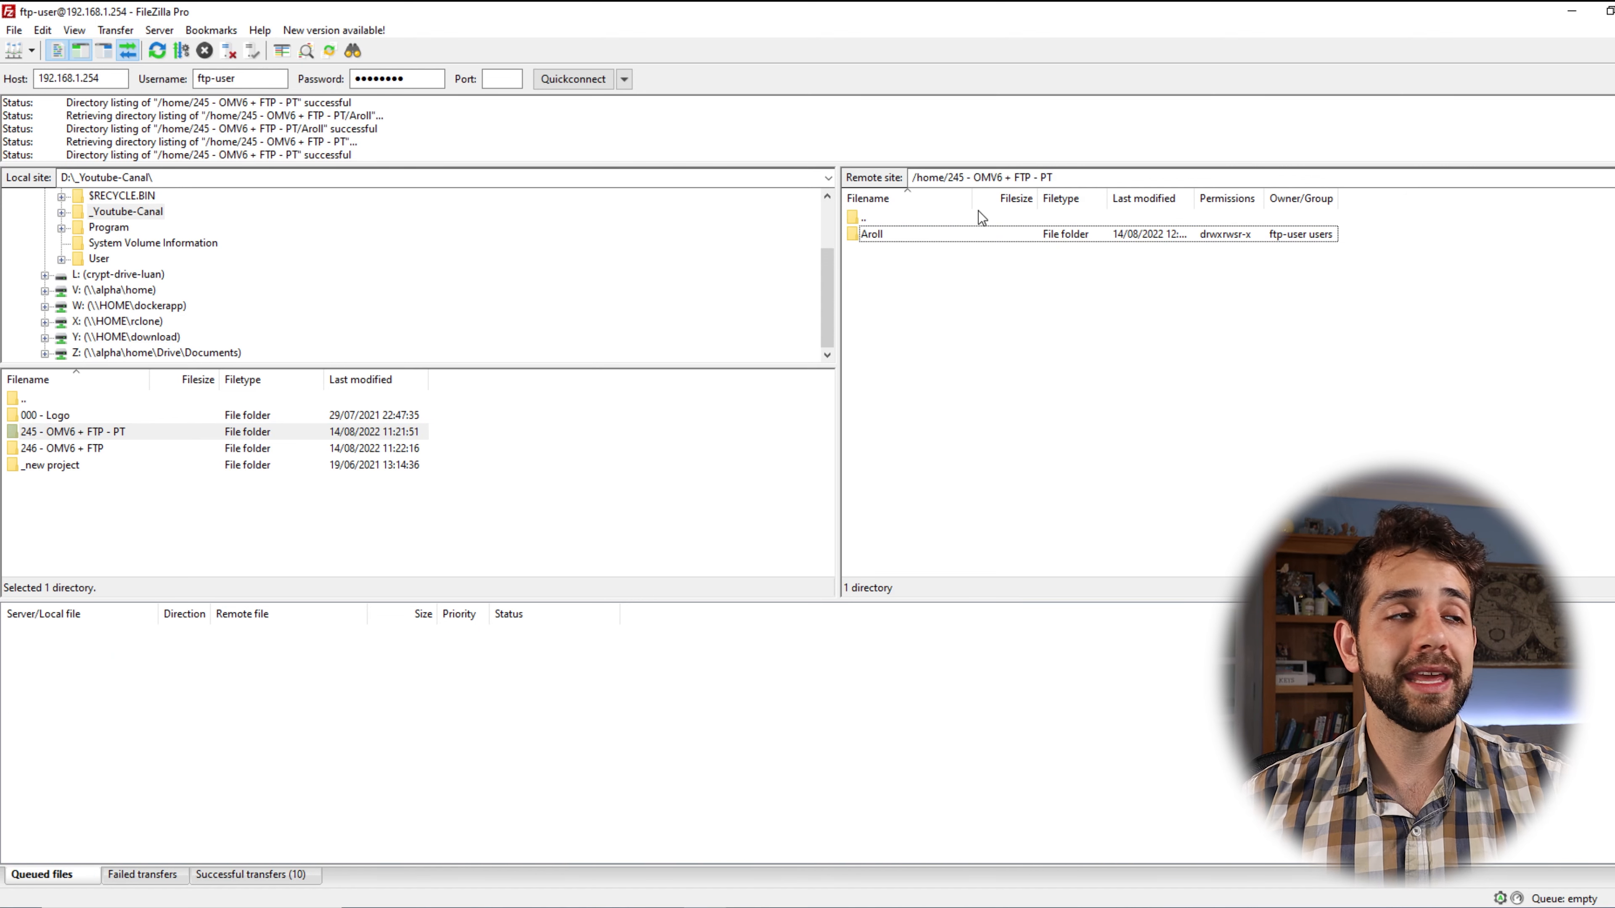
double_click(973, 216)
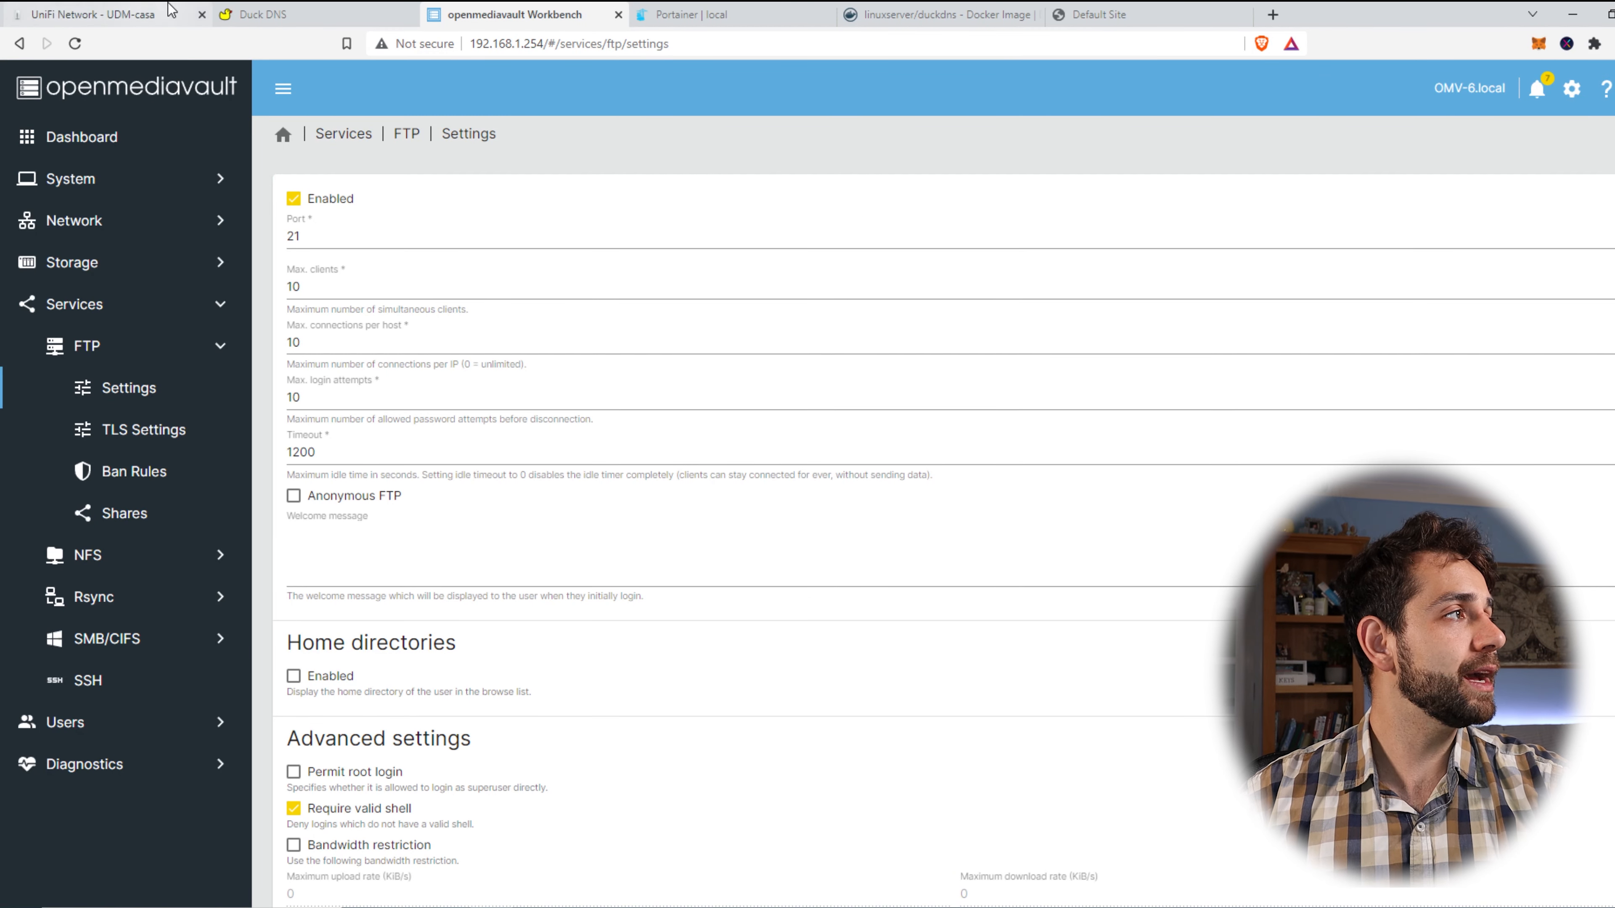
Move from OMV's FTP settings to the UniFi FTP port-forward rule.
click(96, 14)
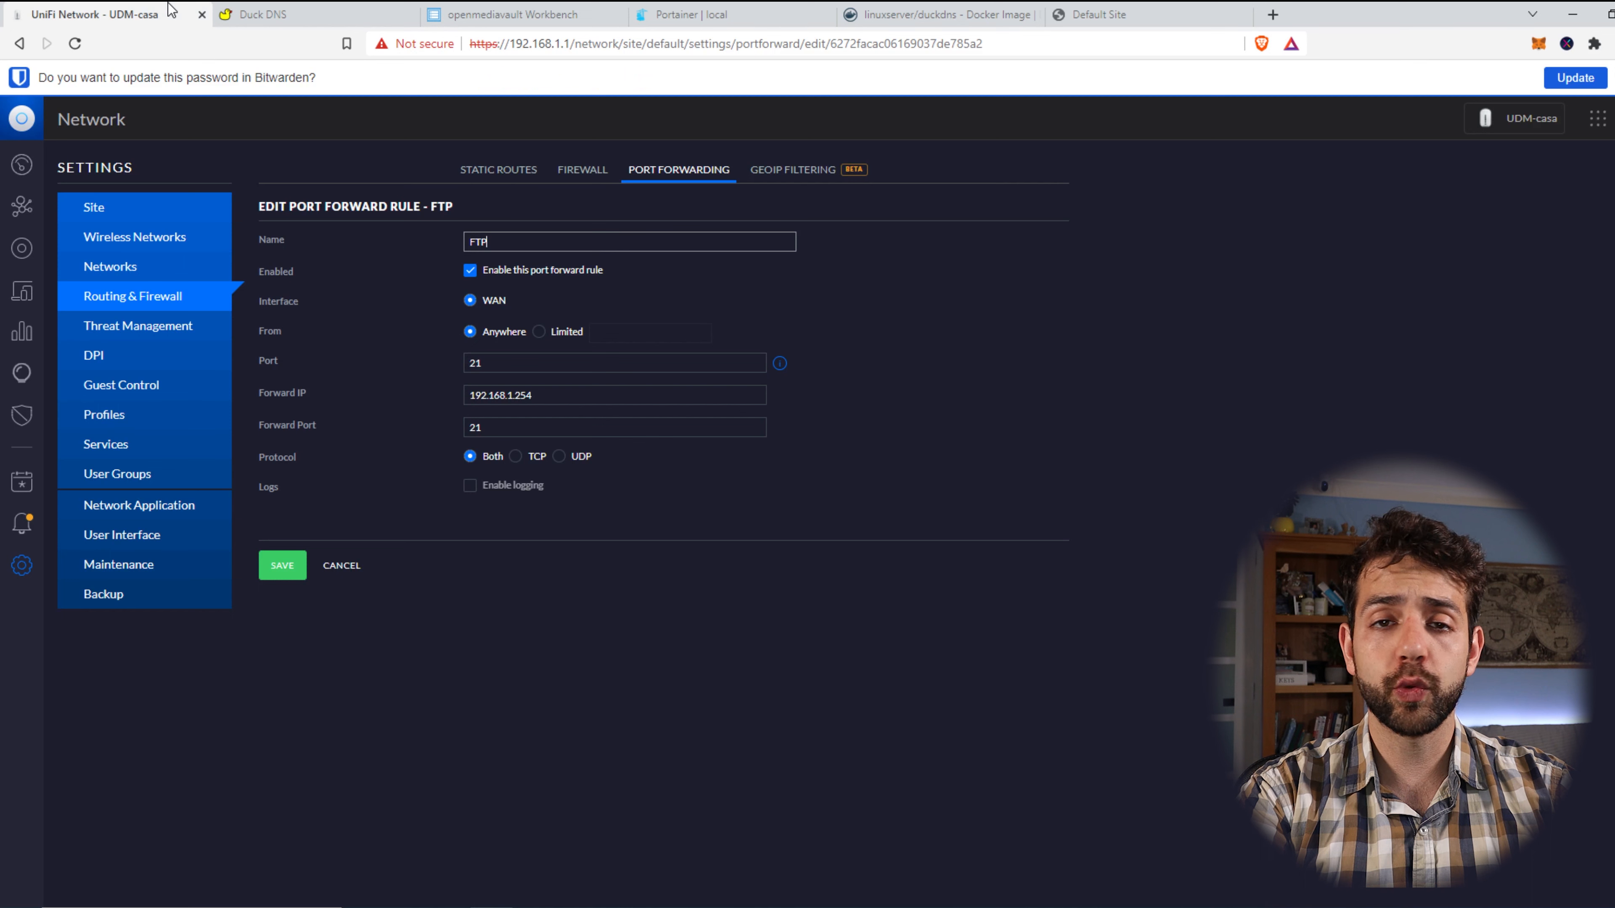
Verify the FTP rule forwards port 21 to 192.168.1.254 on port 21.
drag(529, 360, 453, 367)
drag(509, 419, 443, 431)
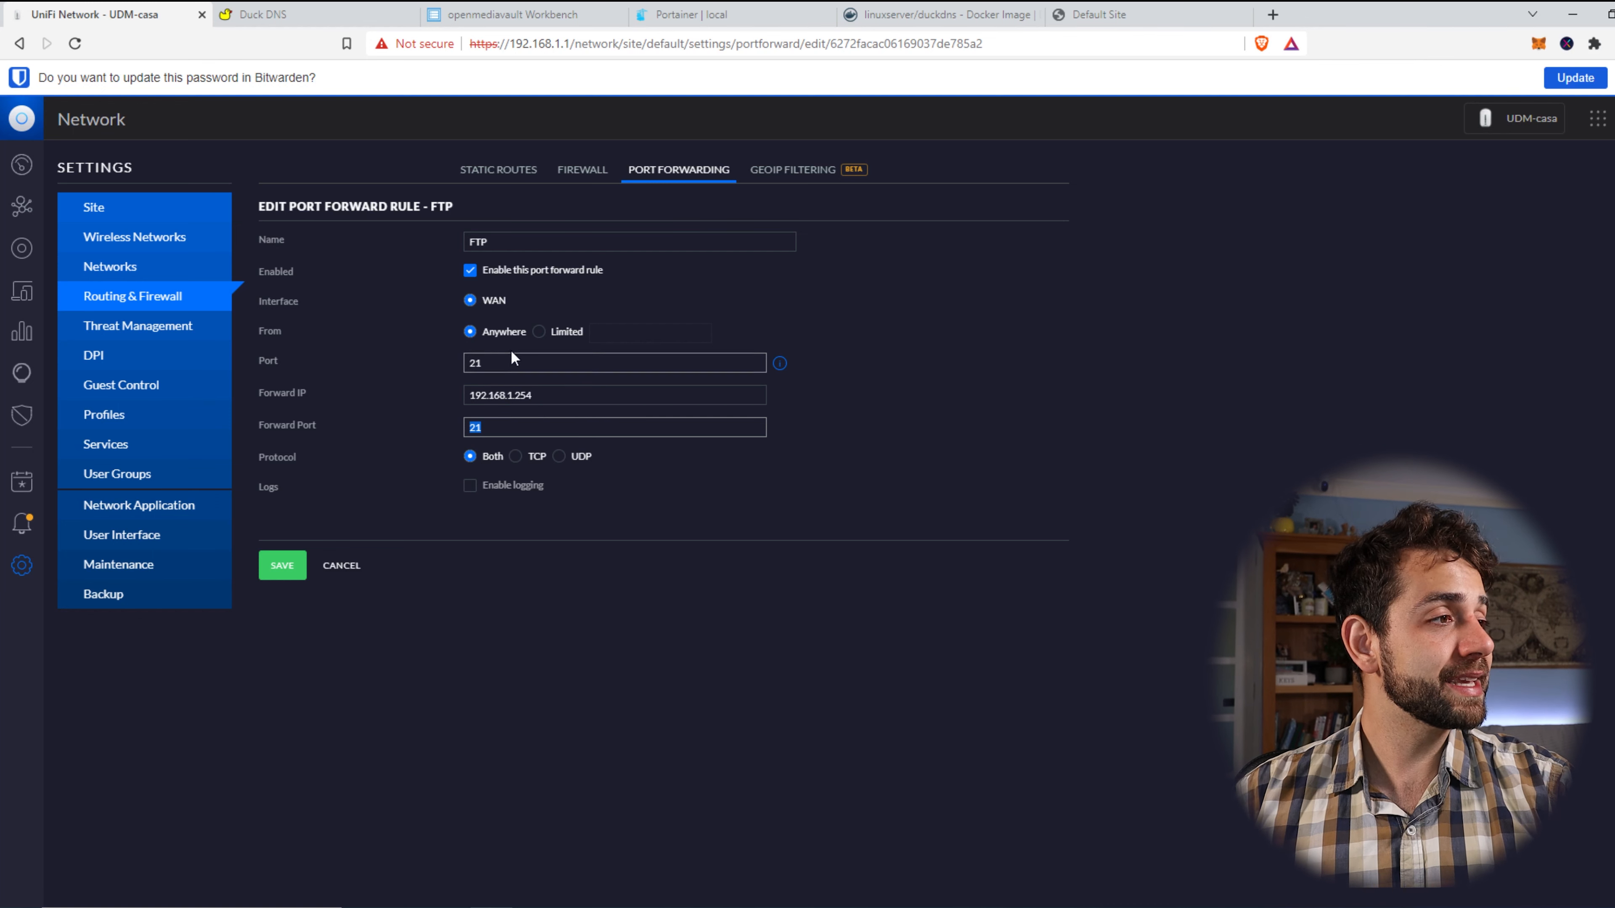
click(564, 399)
drag(565, 400, 371, 399)
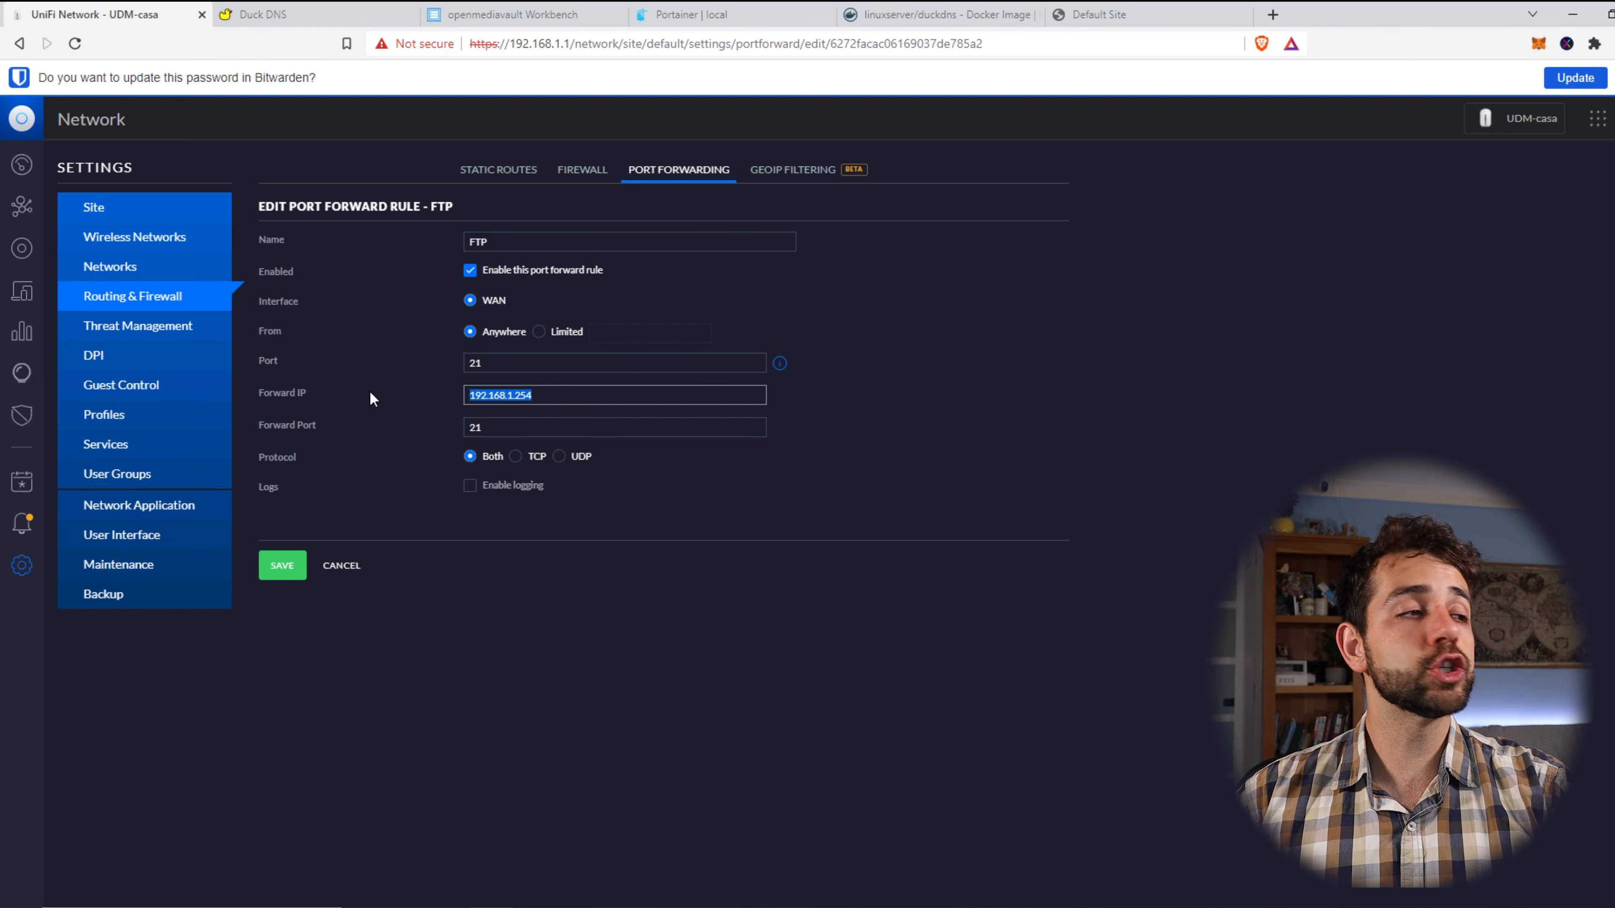
click(909, 15)
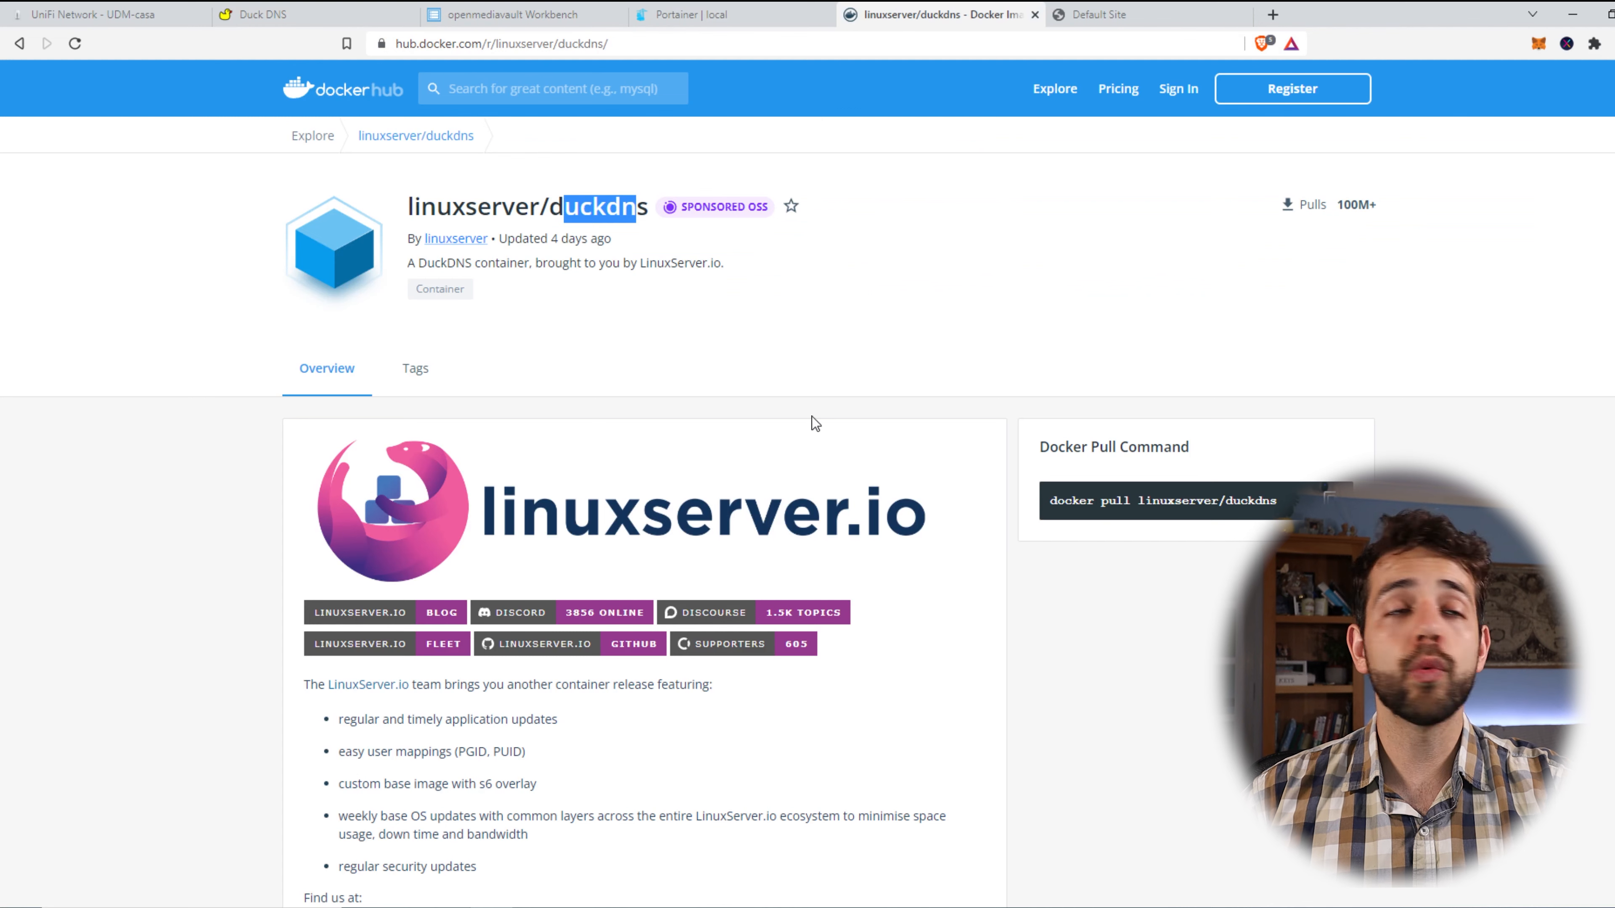
Review the linuxserver/duckdns image and architectures, then copy the docker-compose example.
drag(410, 197, 565, 195)
click(565, 195)
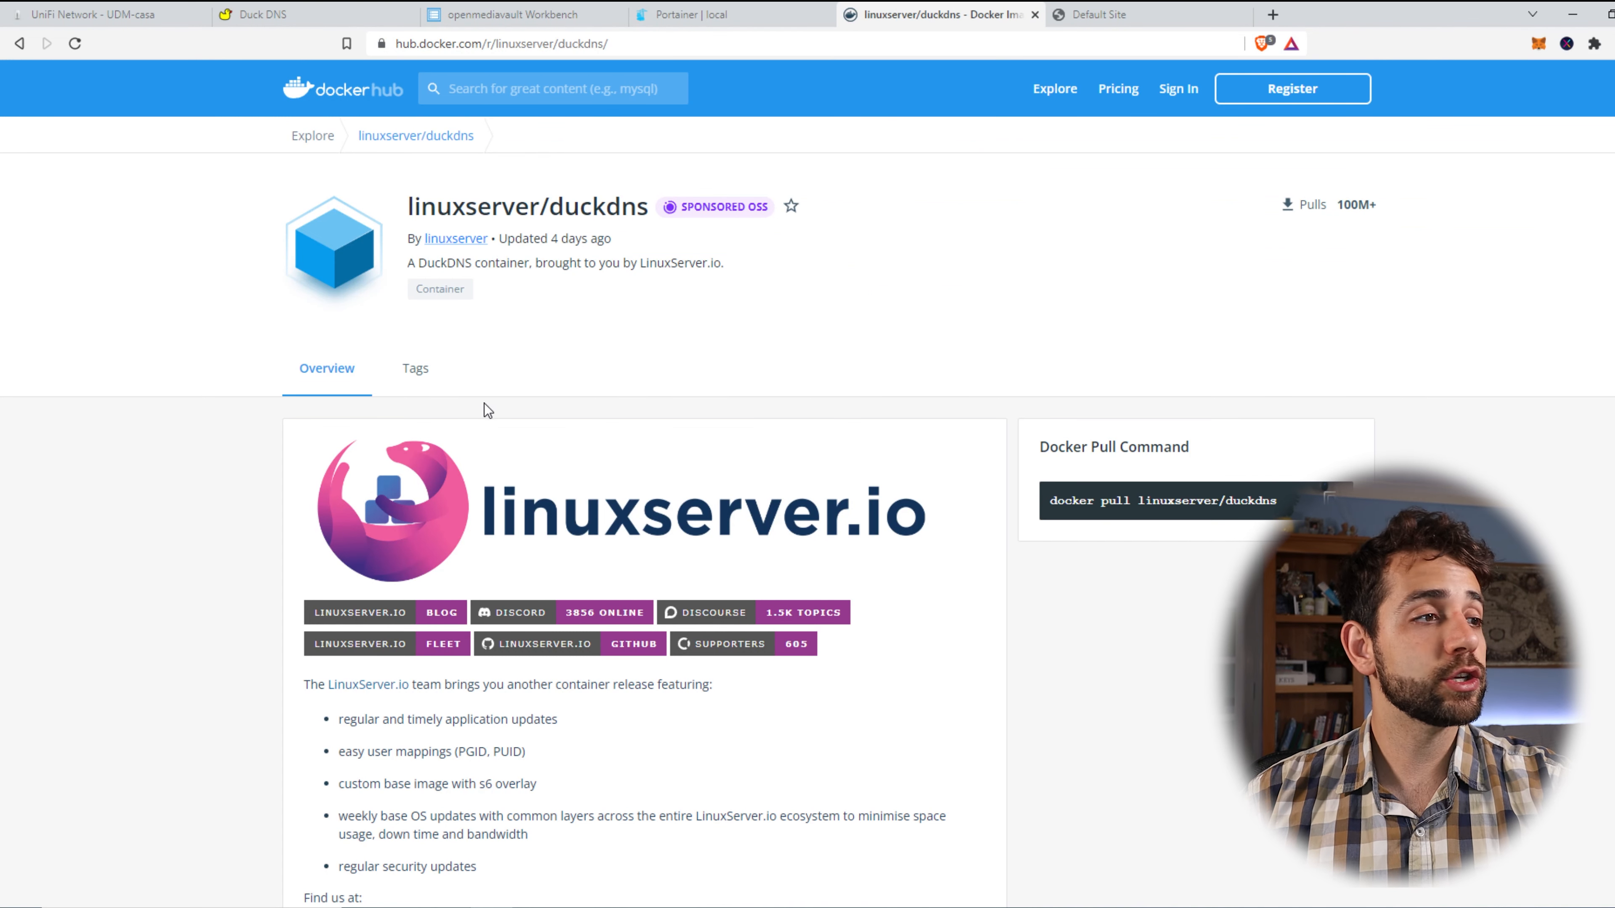
scroll(484, 408, down, 12)
scroll(481, 401, down, 9)
drag(315, 264, 429, 319)
drag(301, 349, 407, 358)
scroll(452, 388, down, 7)
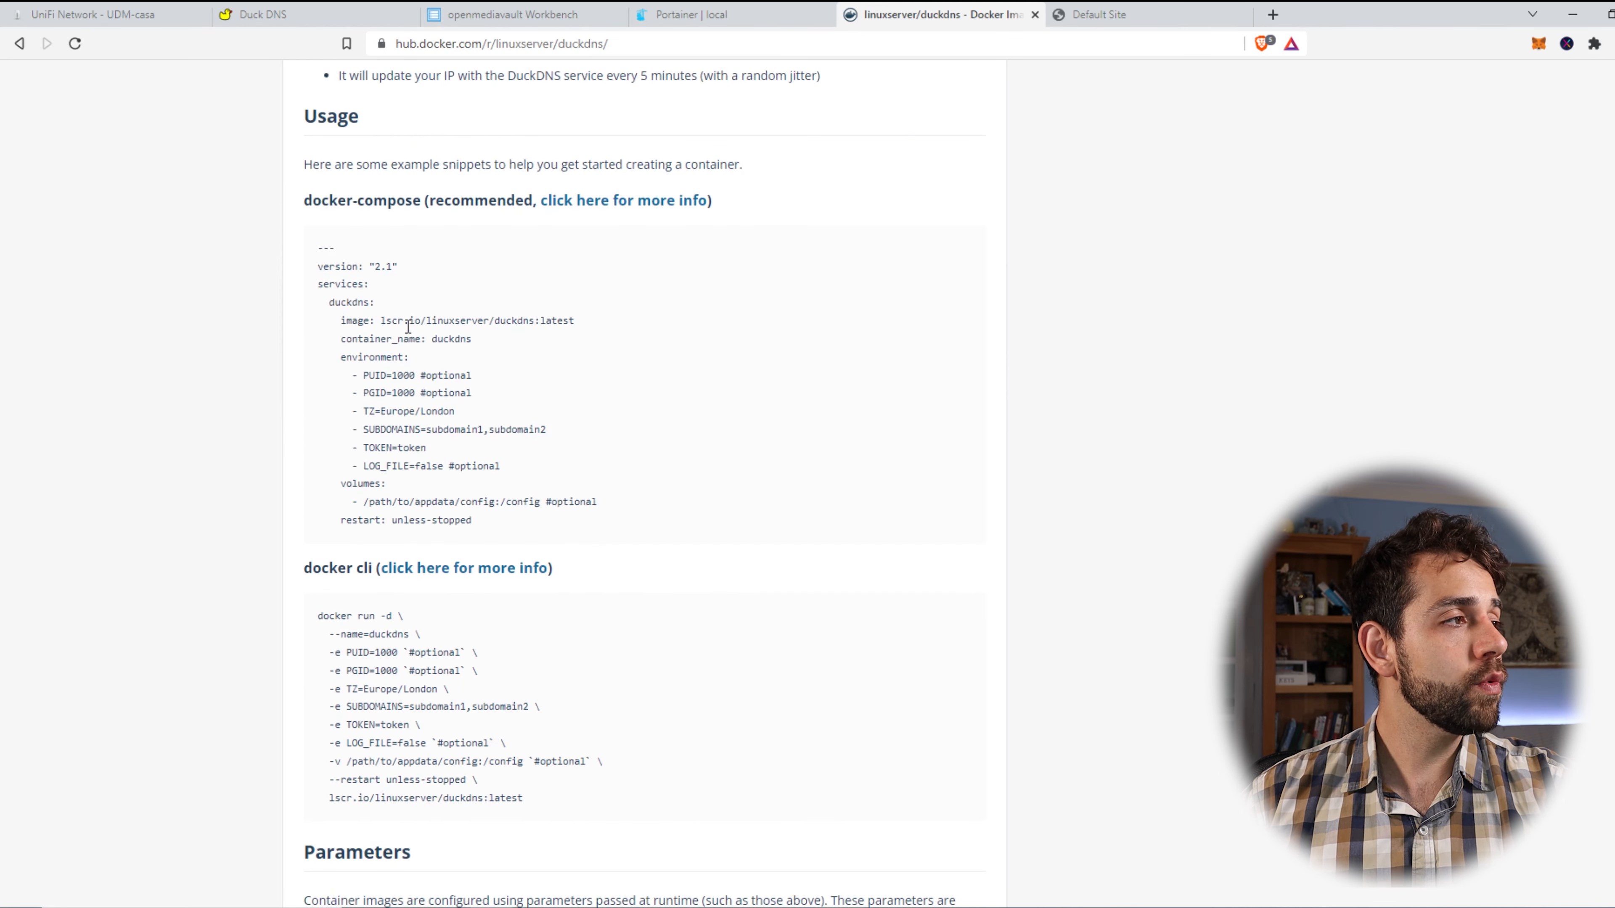
drag(314, 252, 591, 536)
key(ctrl+c)
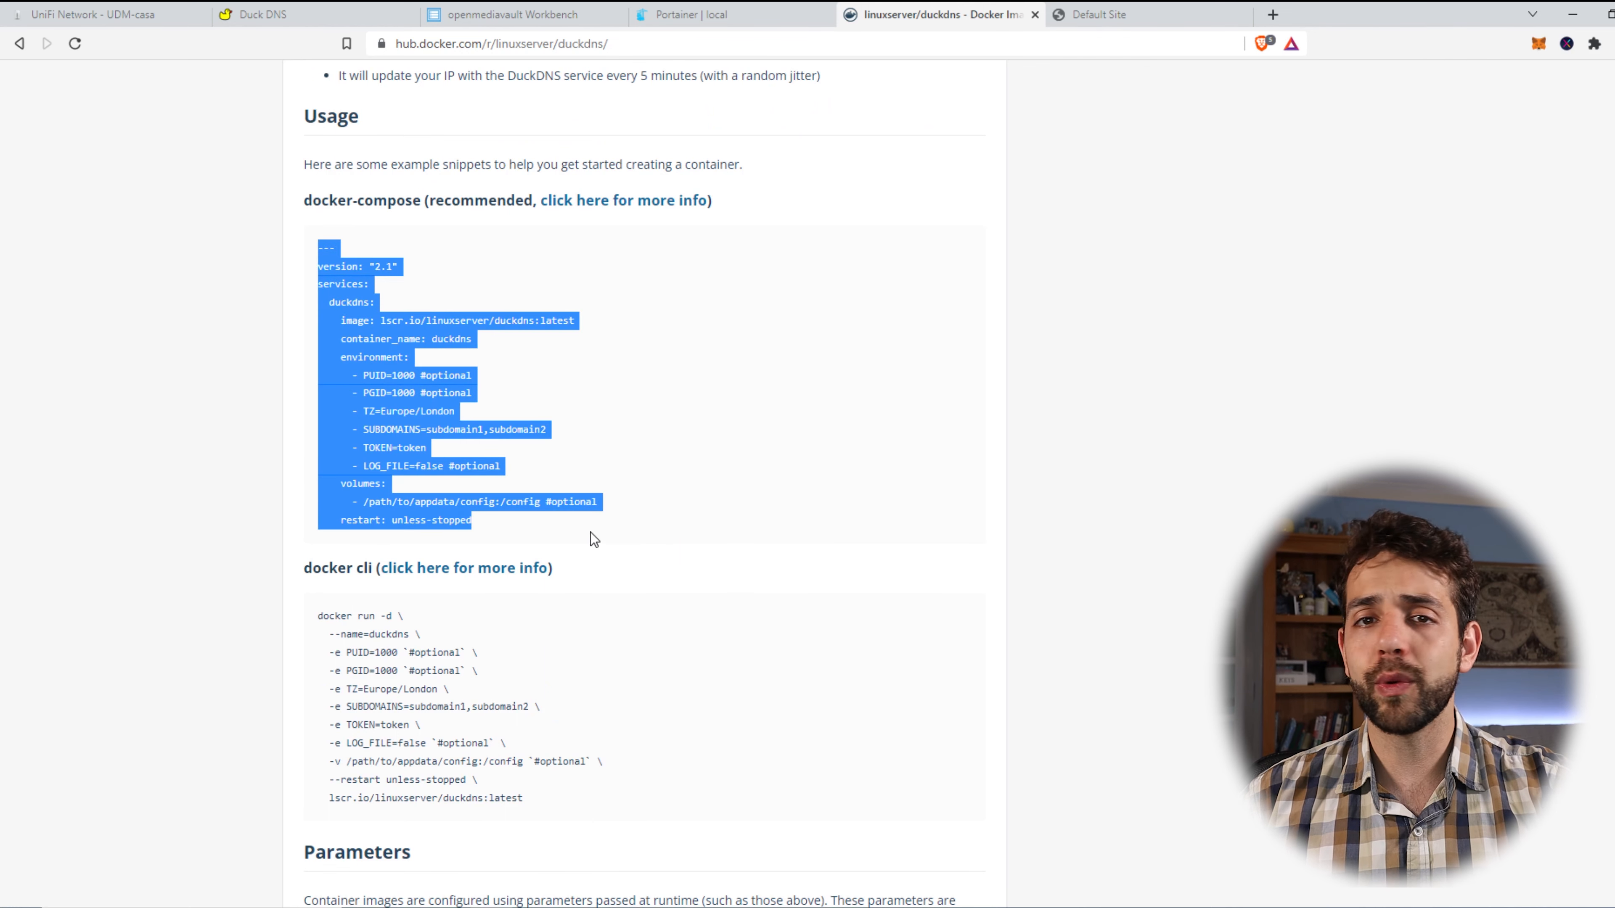
Read the /config volume, PGID and Europe/London timezone parameters.
scroll(469, 587, down, 6)
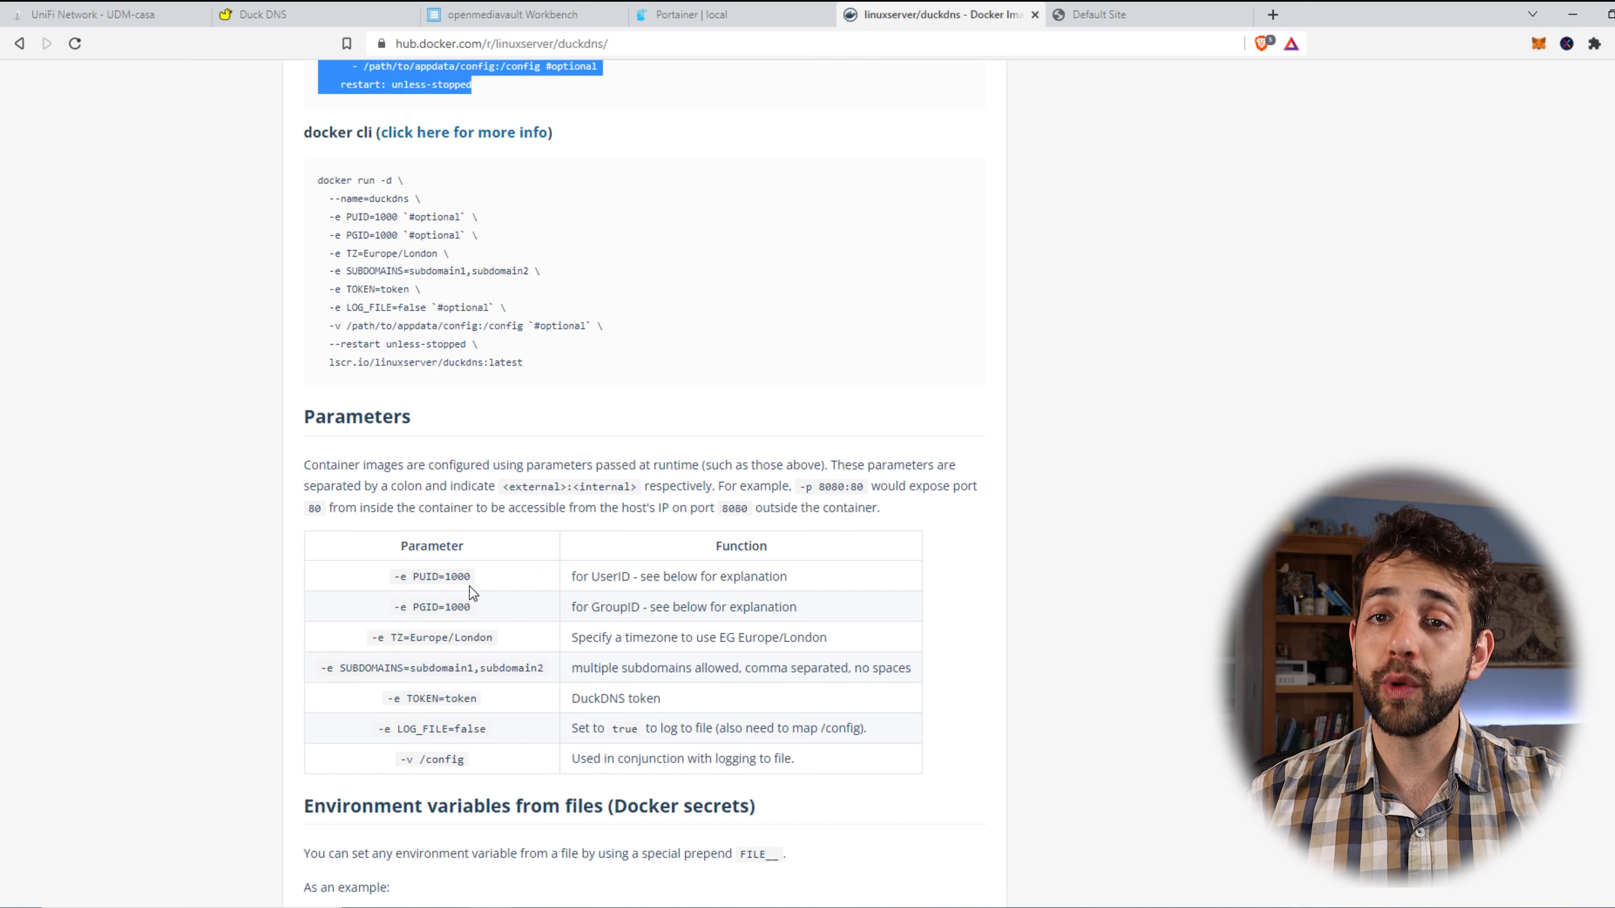
scroll(469, 587, down, 3)
drag(395, 403, 447, 427)
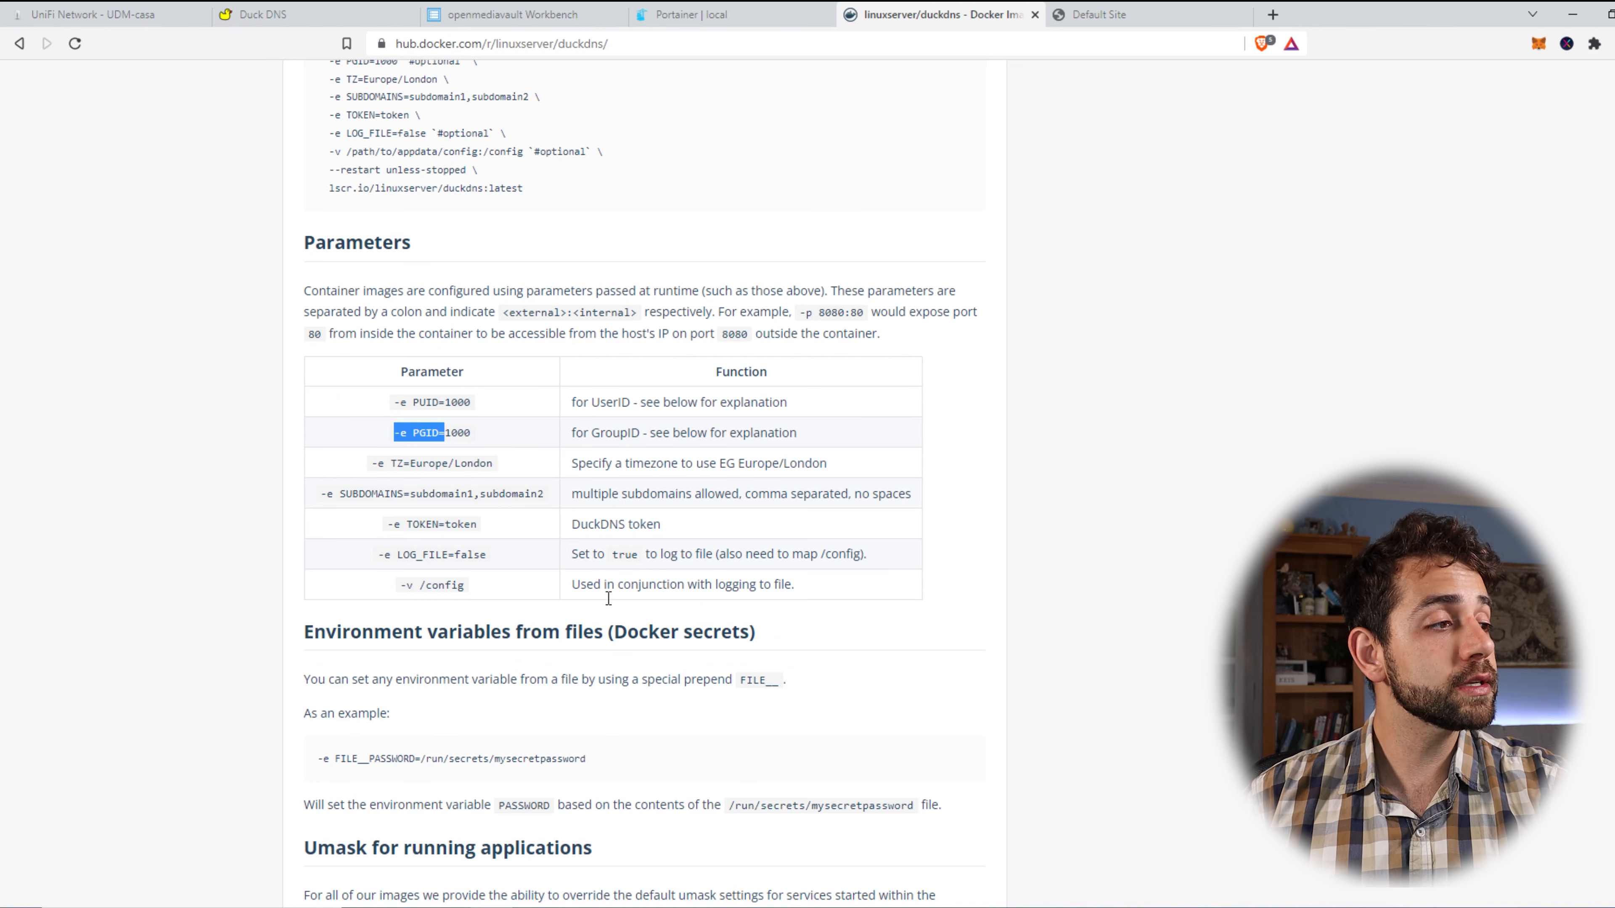
drag(408, 572, 806, 591)
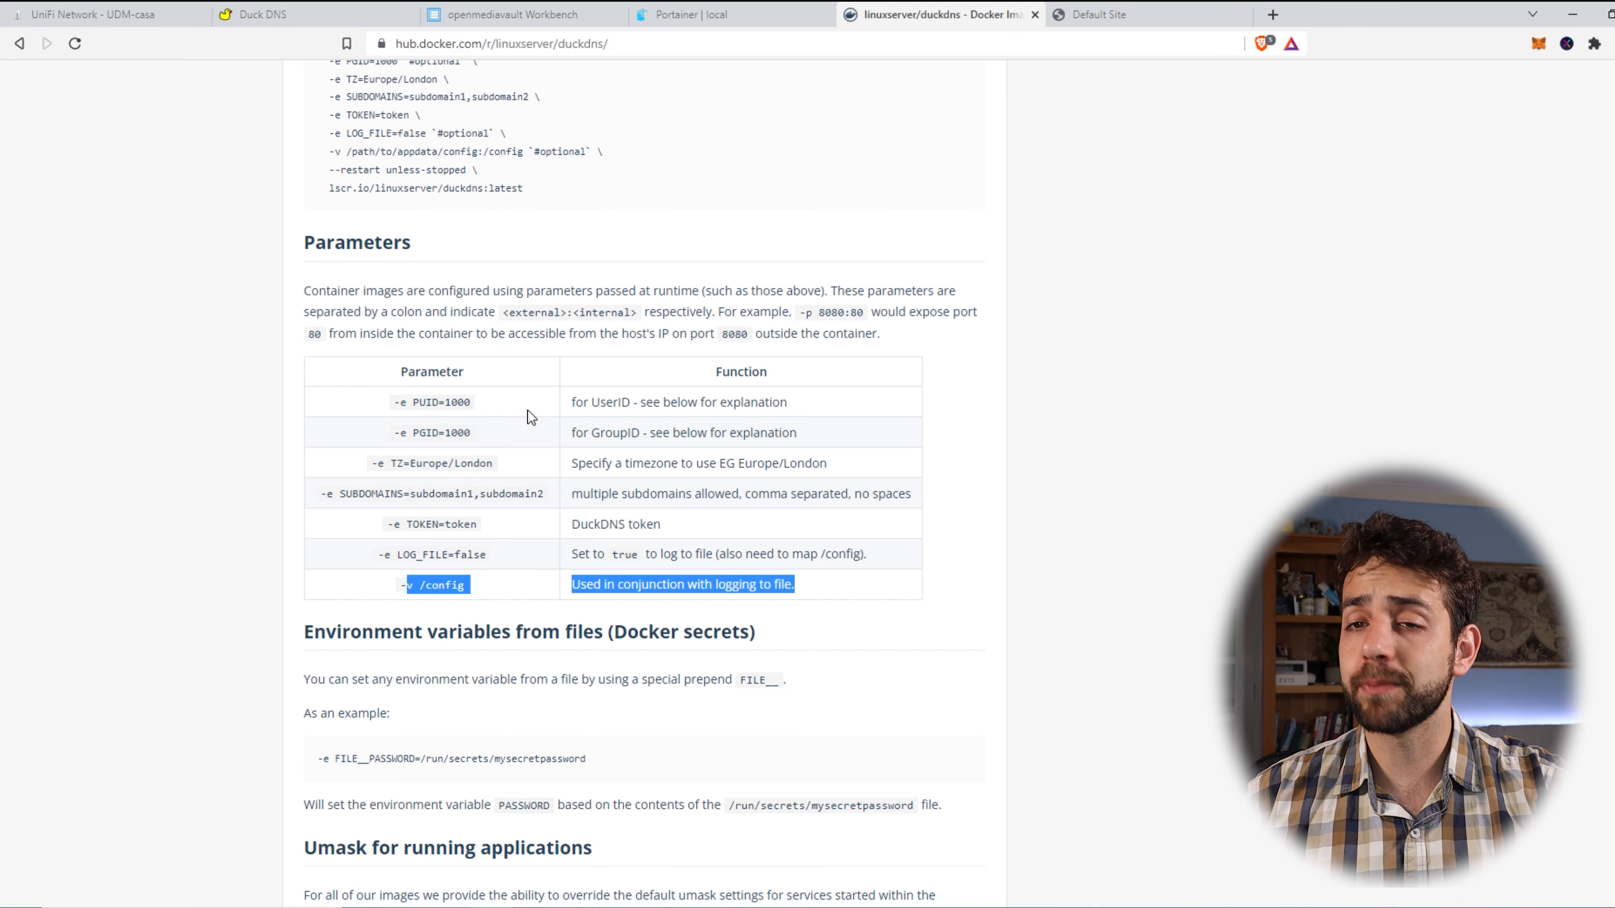
drag(403, 444, 622, 455)
drag(522, 451, 449, 495)
click(485, 500)
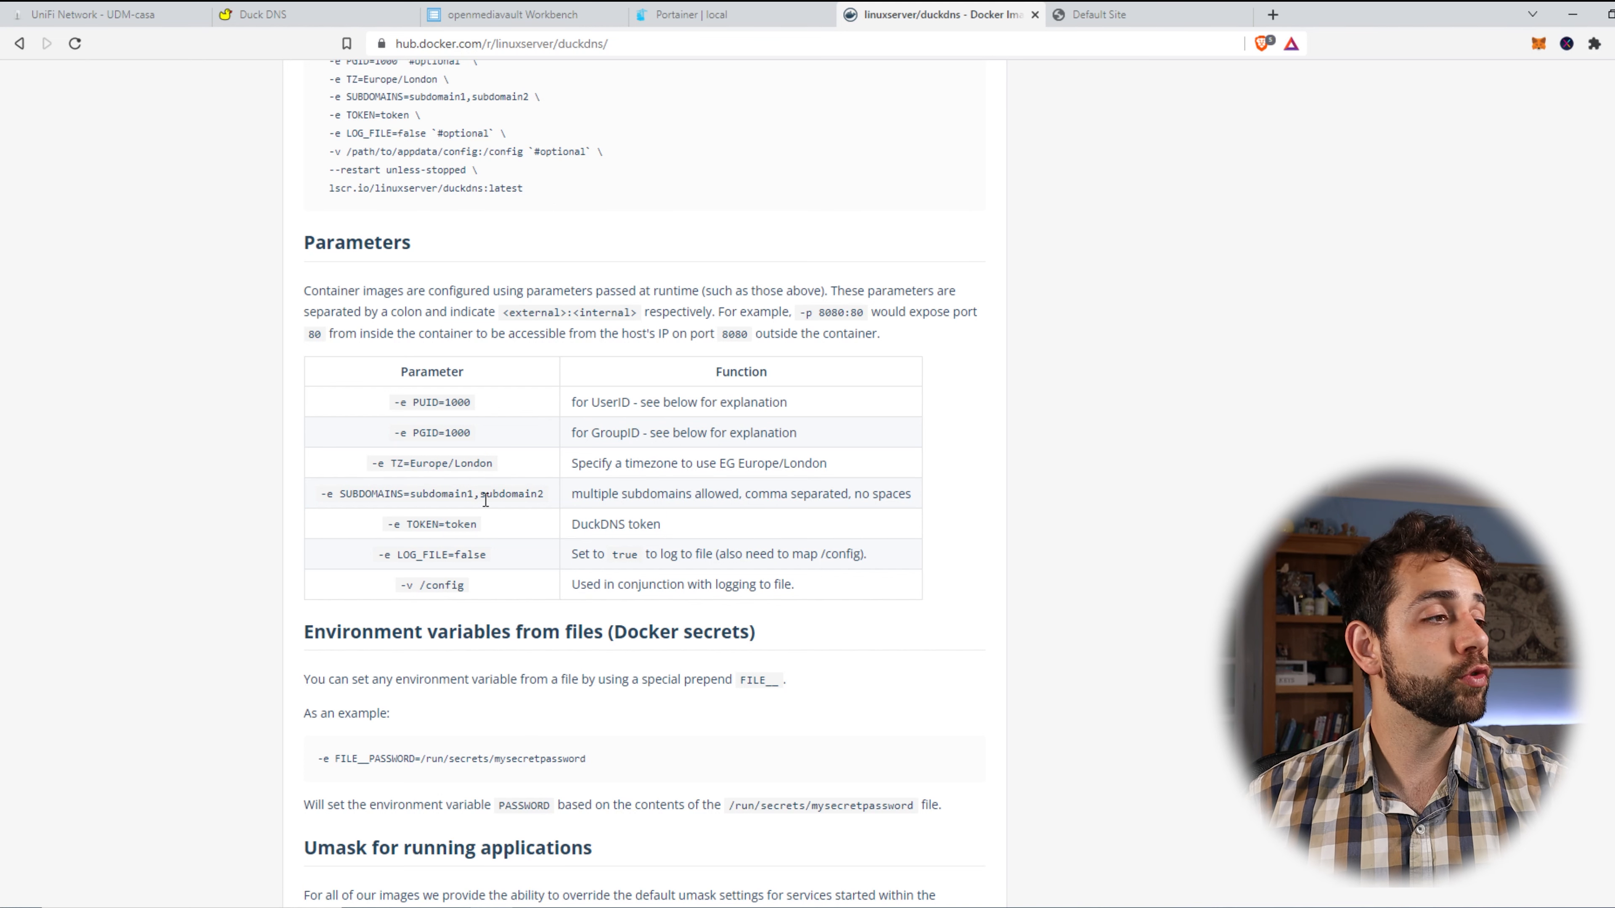
Read the SUBDOMAINS, TOKEN, LOG_FILE=false and /config parameters.
drag(439, 494, 547, 495)
drag(401, 532, 516, 520)
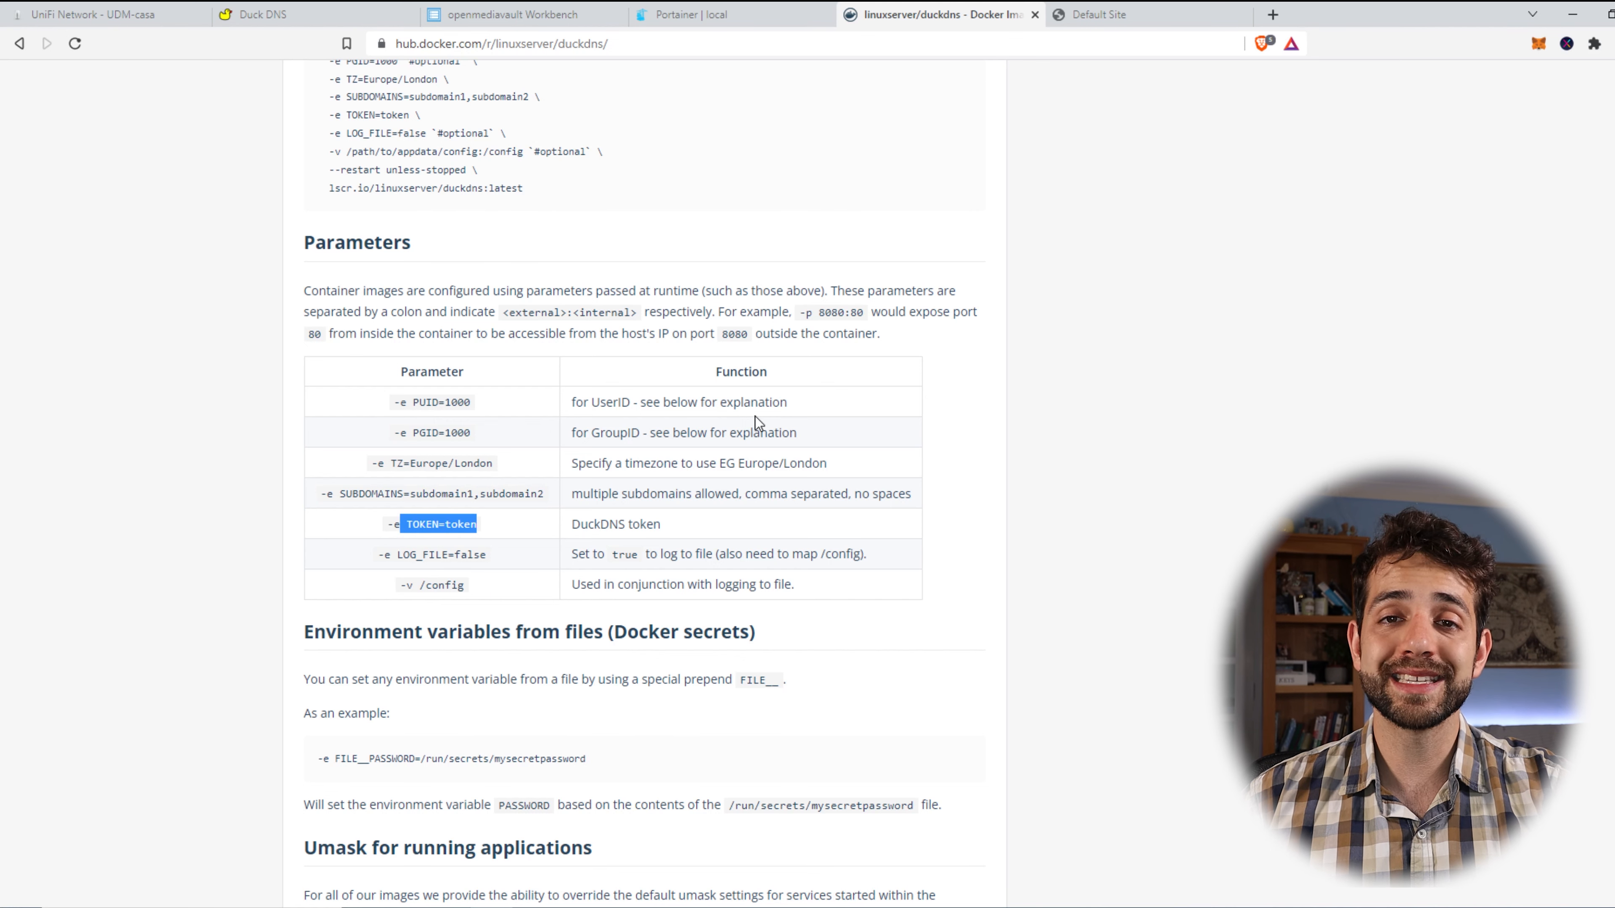
drag(416, 566, 742, 584)
click(463, 582)
click(407, 578)
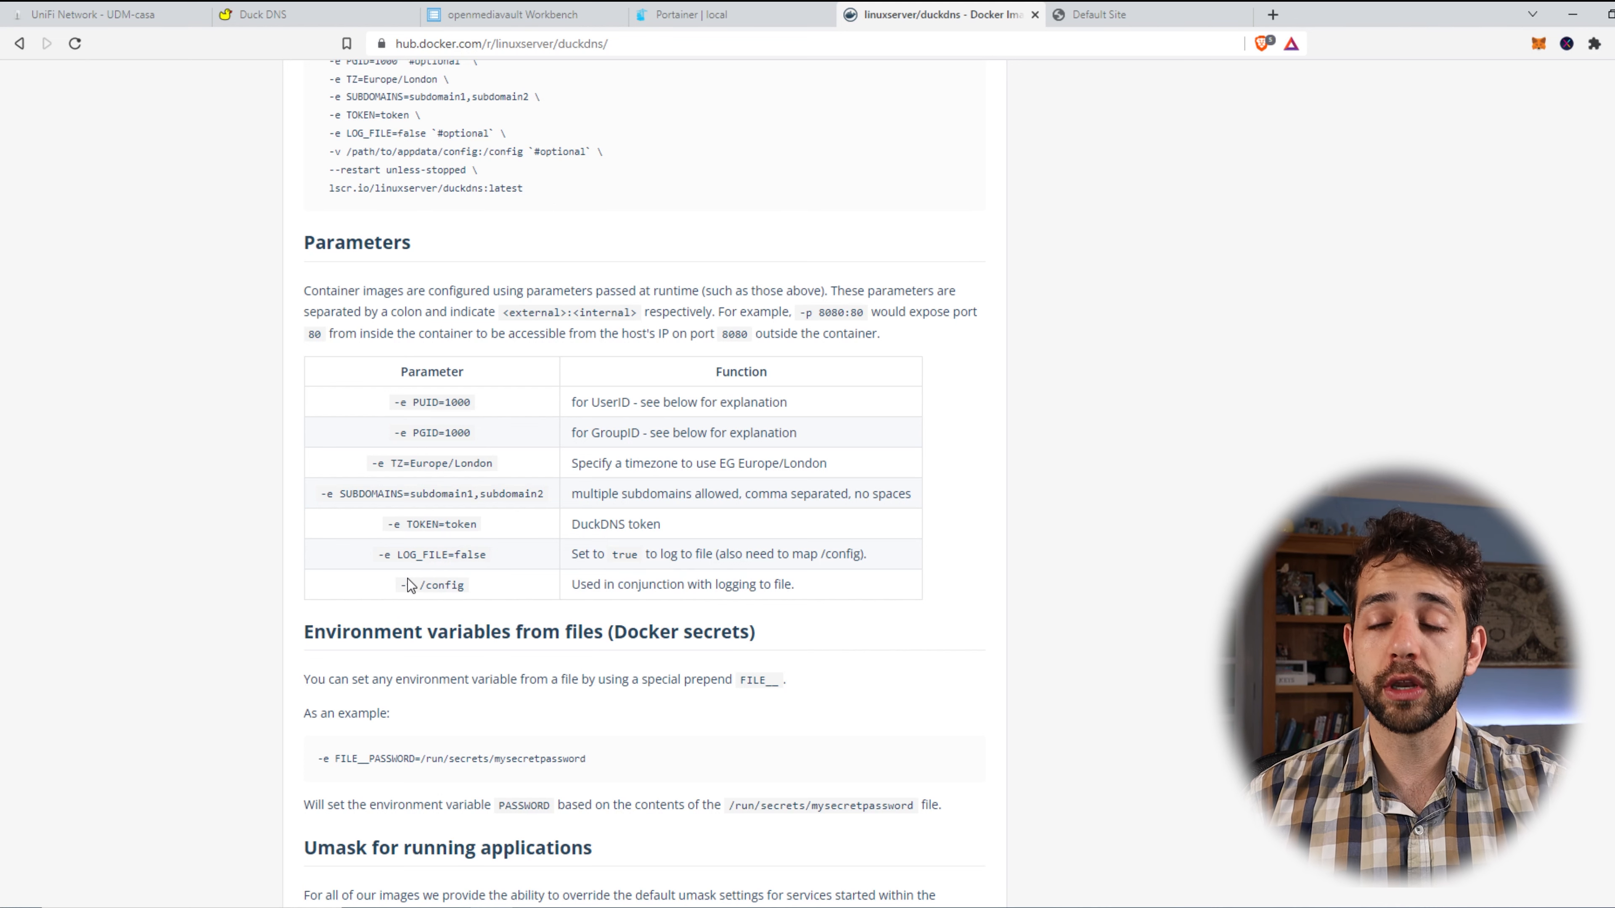
drag(419, 582, 456, 575)
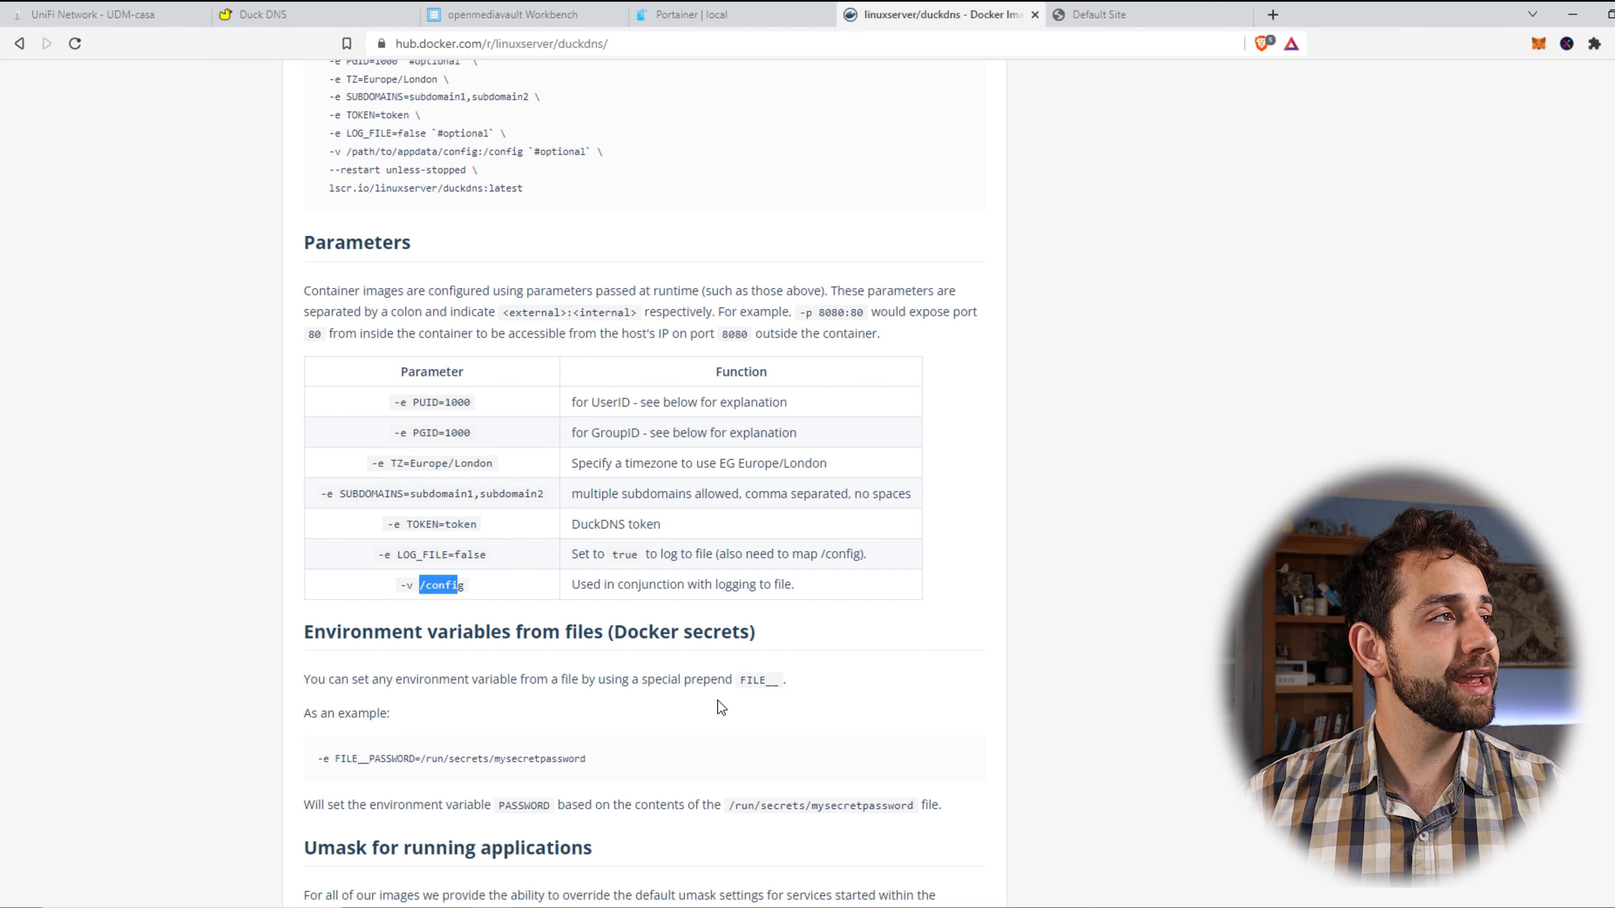
scroll(717, 700, up, 6)
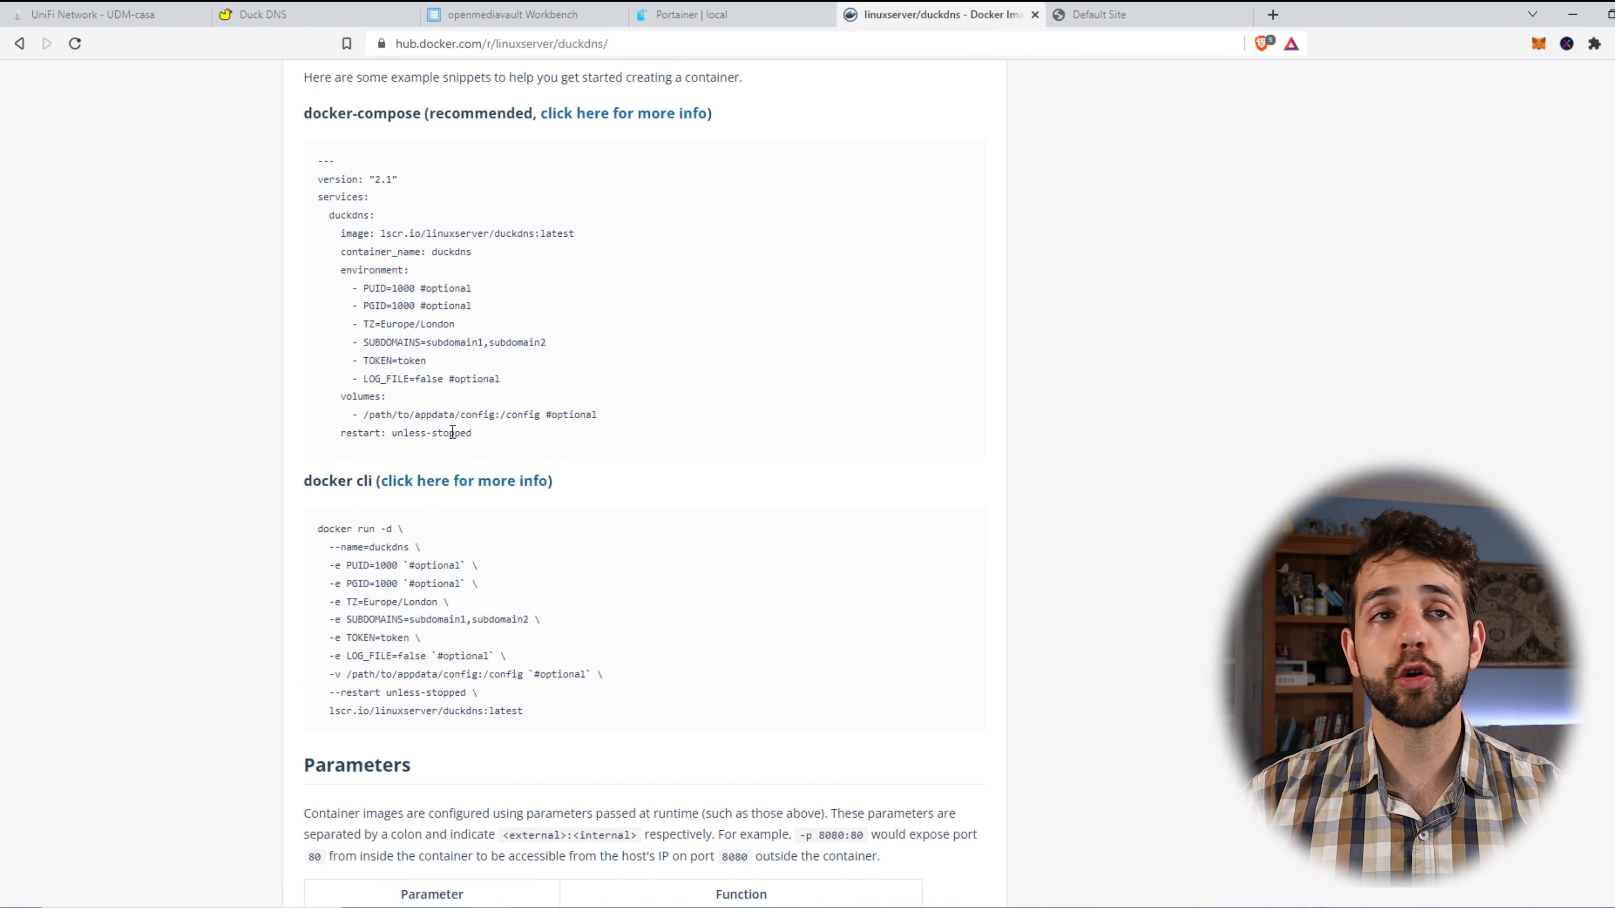
click(702, 13)
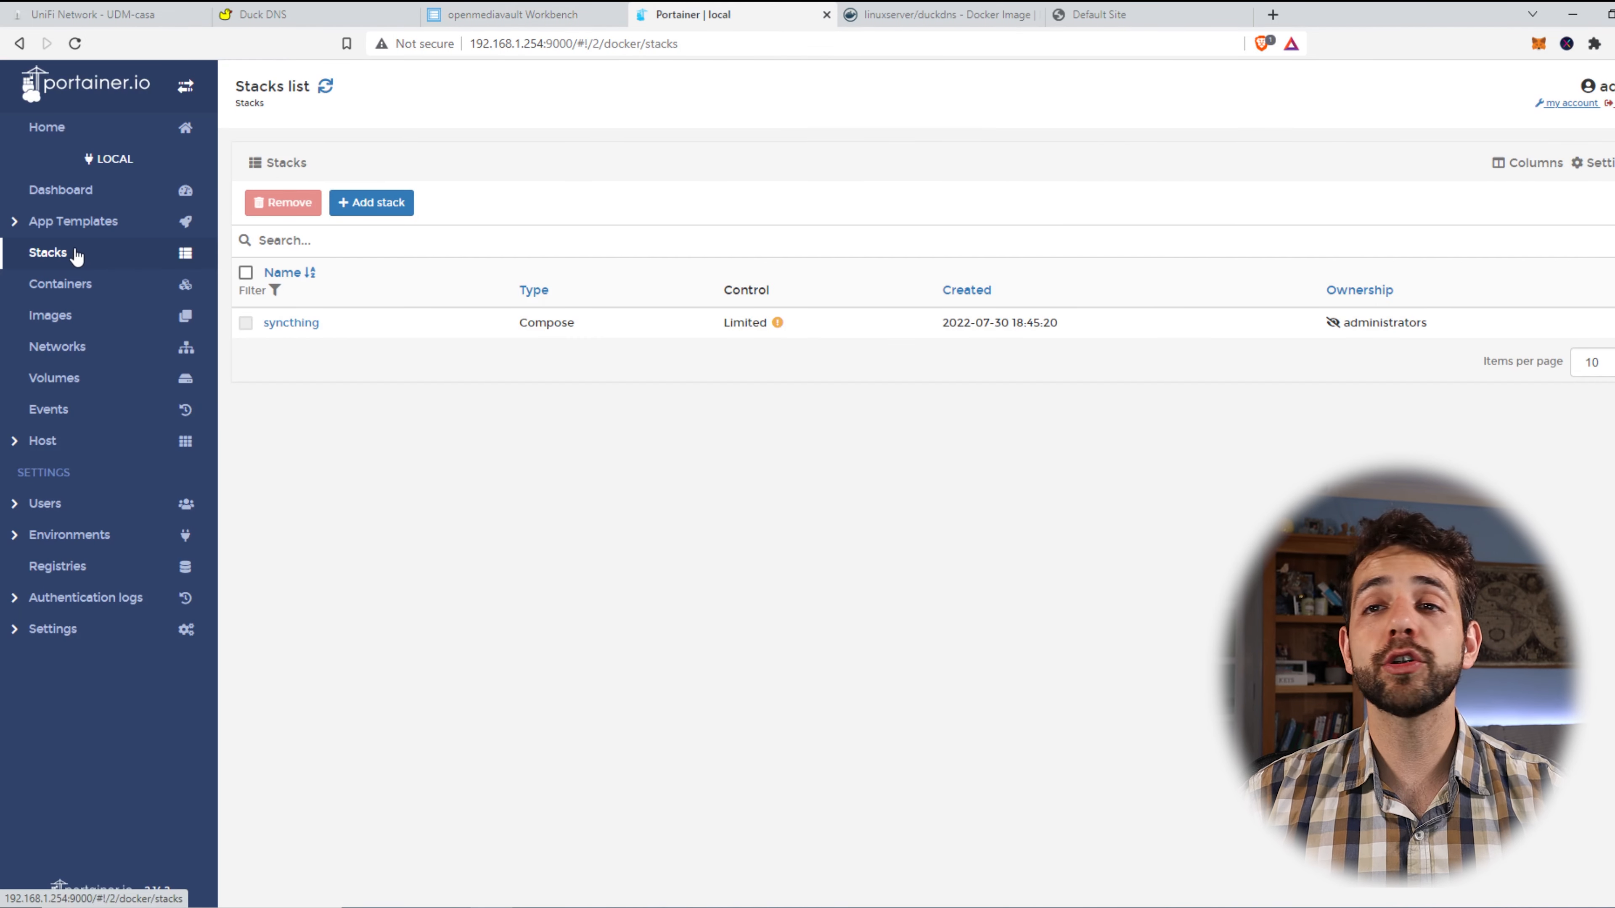
Create a new stack named duckdns with the pasted compose file.
click(391, 203)
click(560, 499)
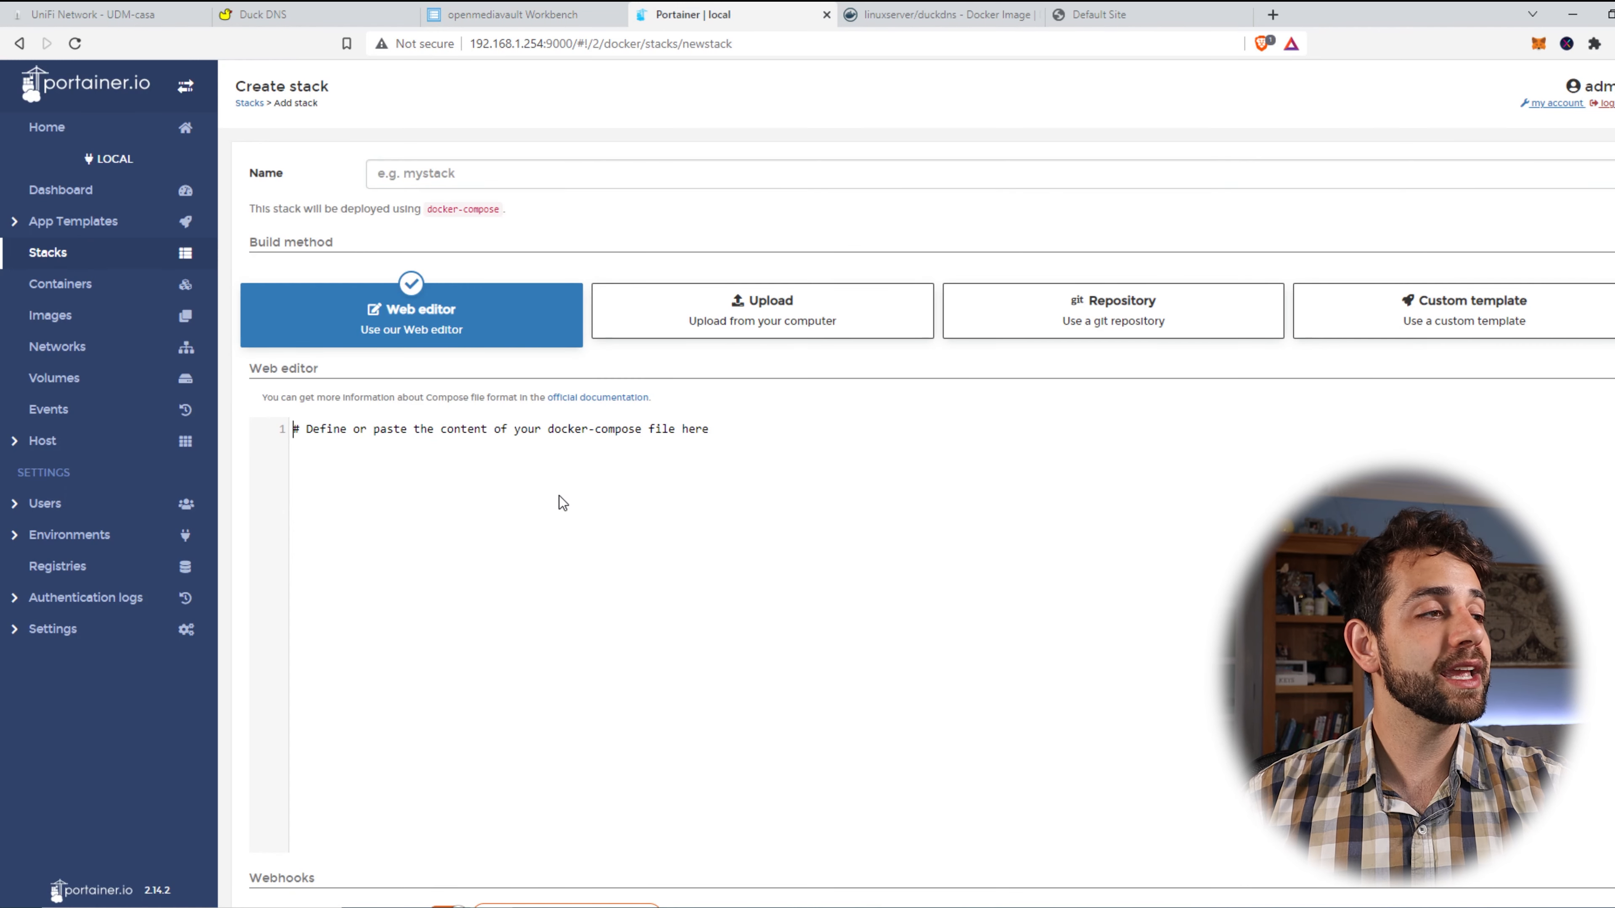
key(ctrl+v)
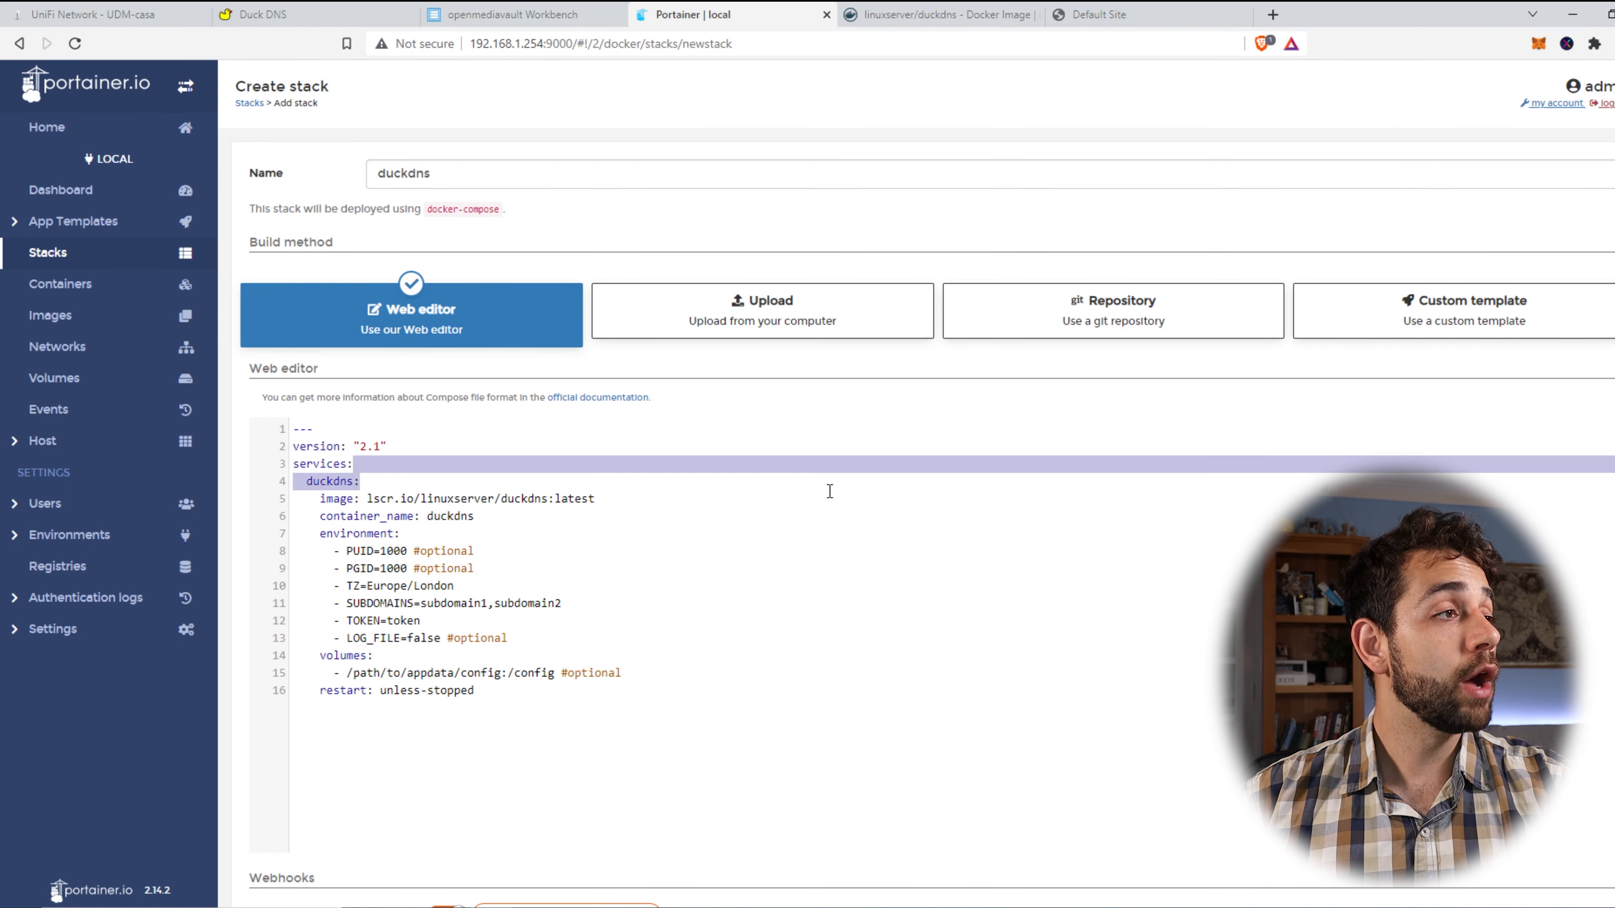
double_click(443, 175)
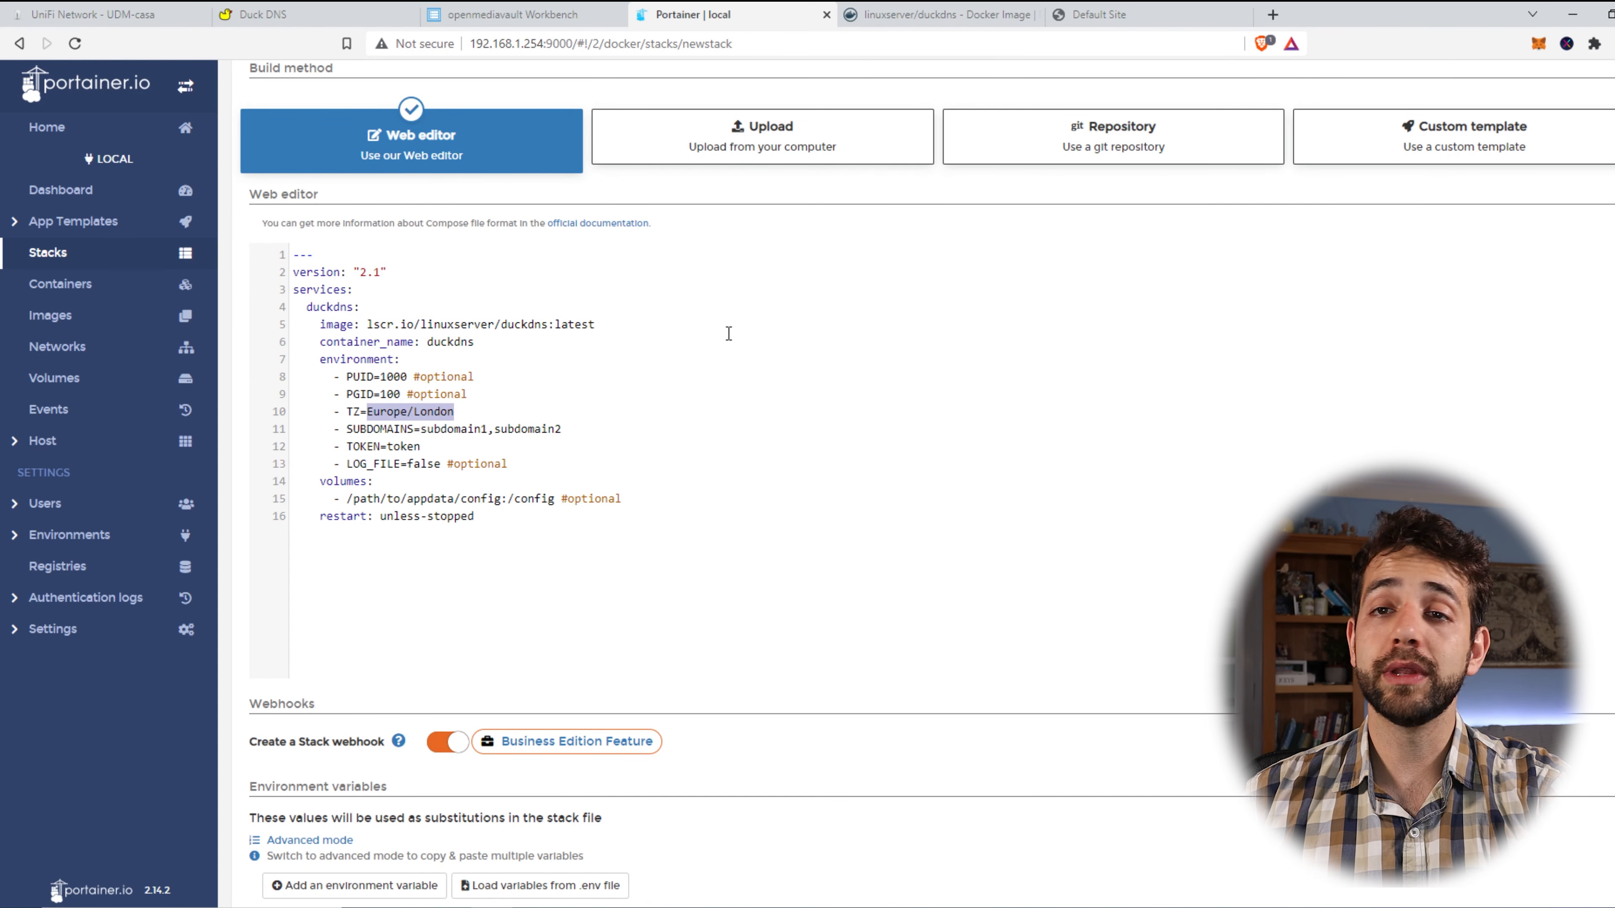
Set SUBDOMAINS to the single Duck DNS subdomain user-sauberlab1.
drag(604, 427, 414, 438)
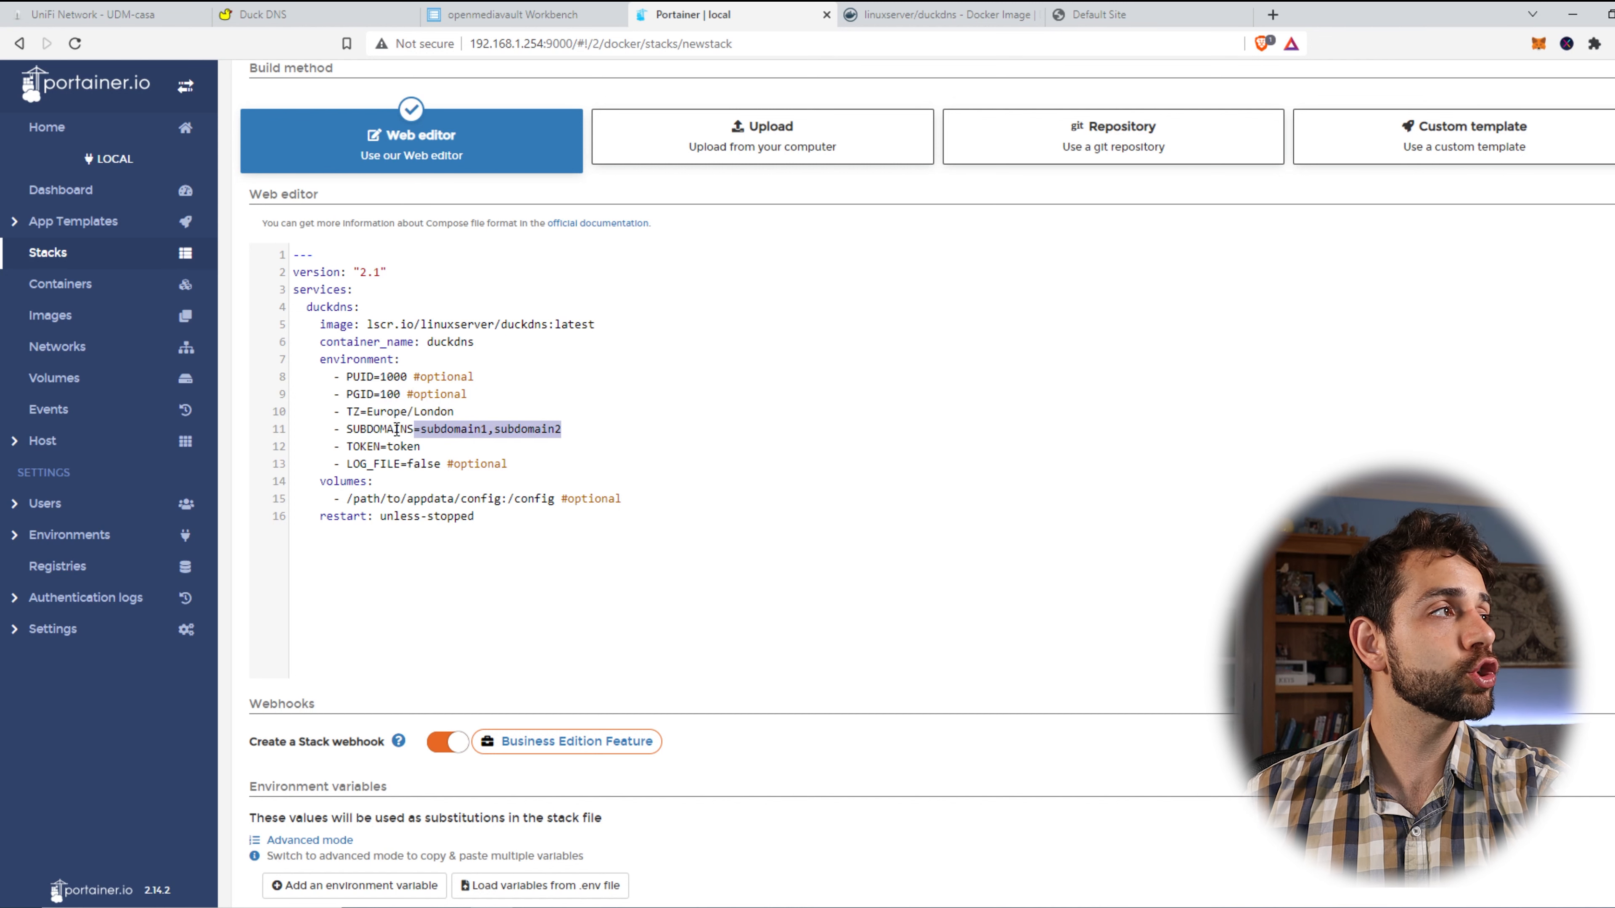
click(380, 18)
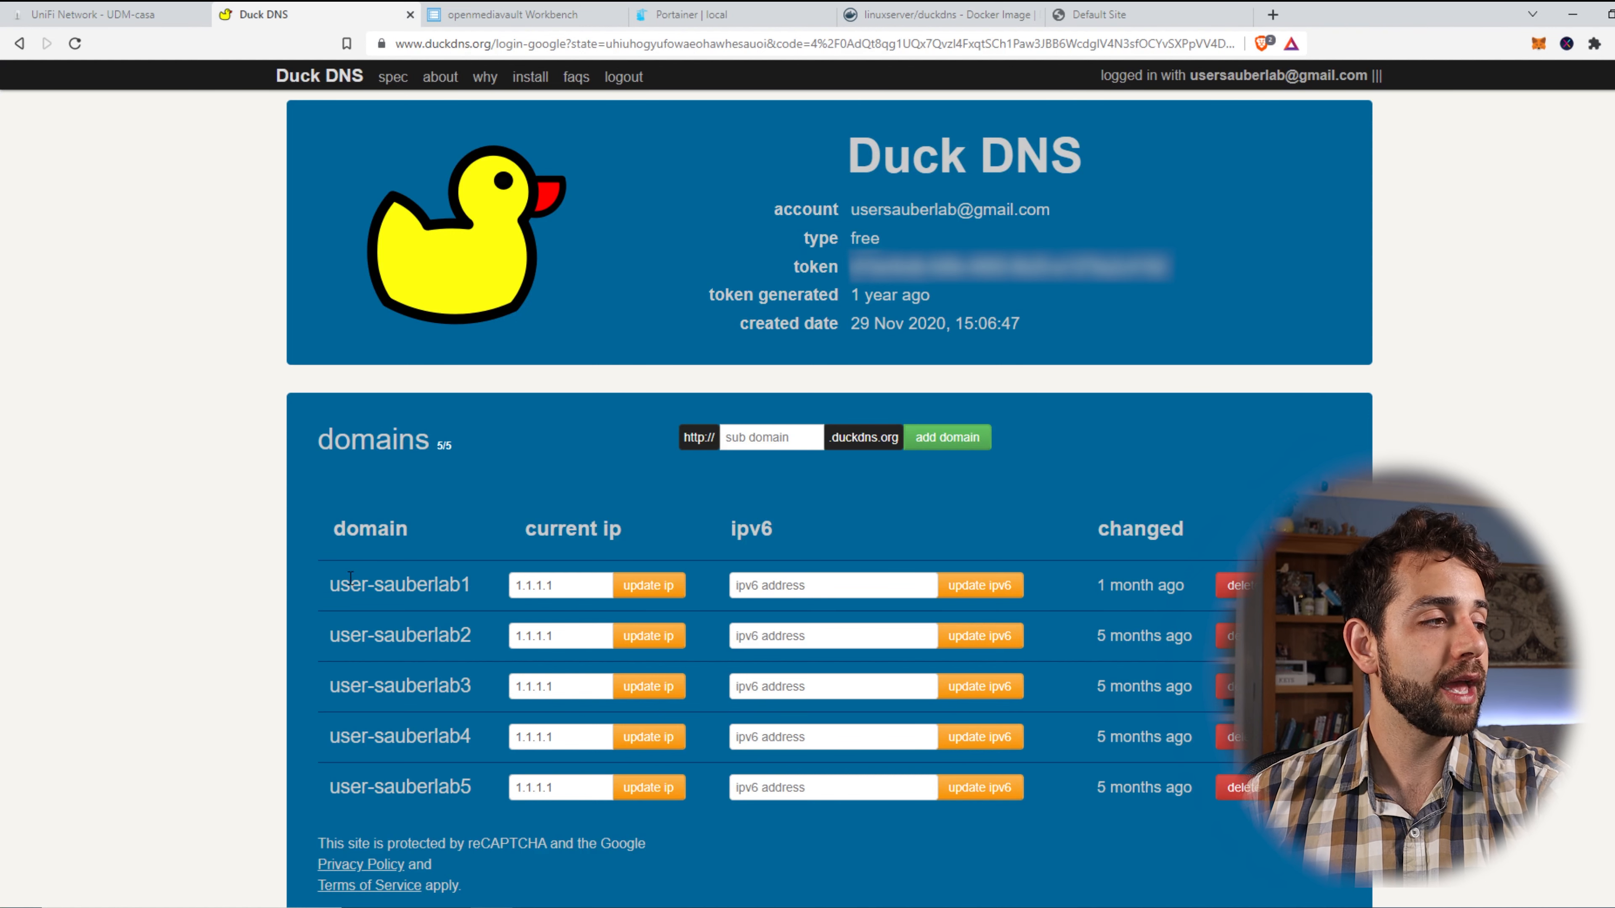
drag(327, 590, 474, 609)
key(ctrl+c)
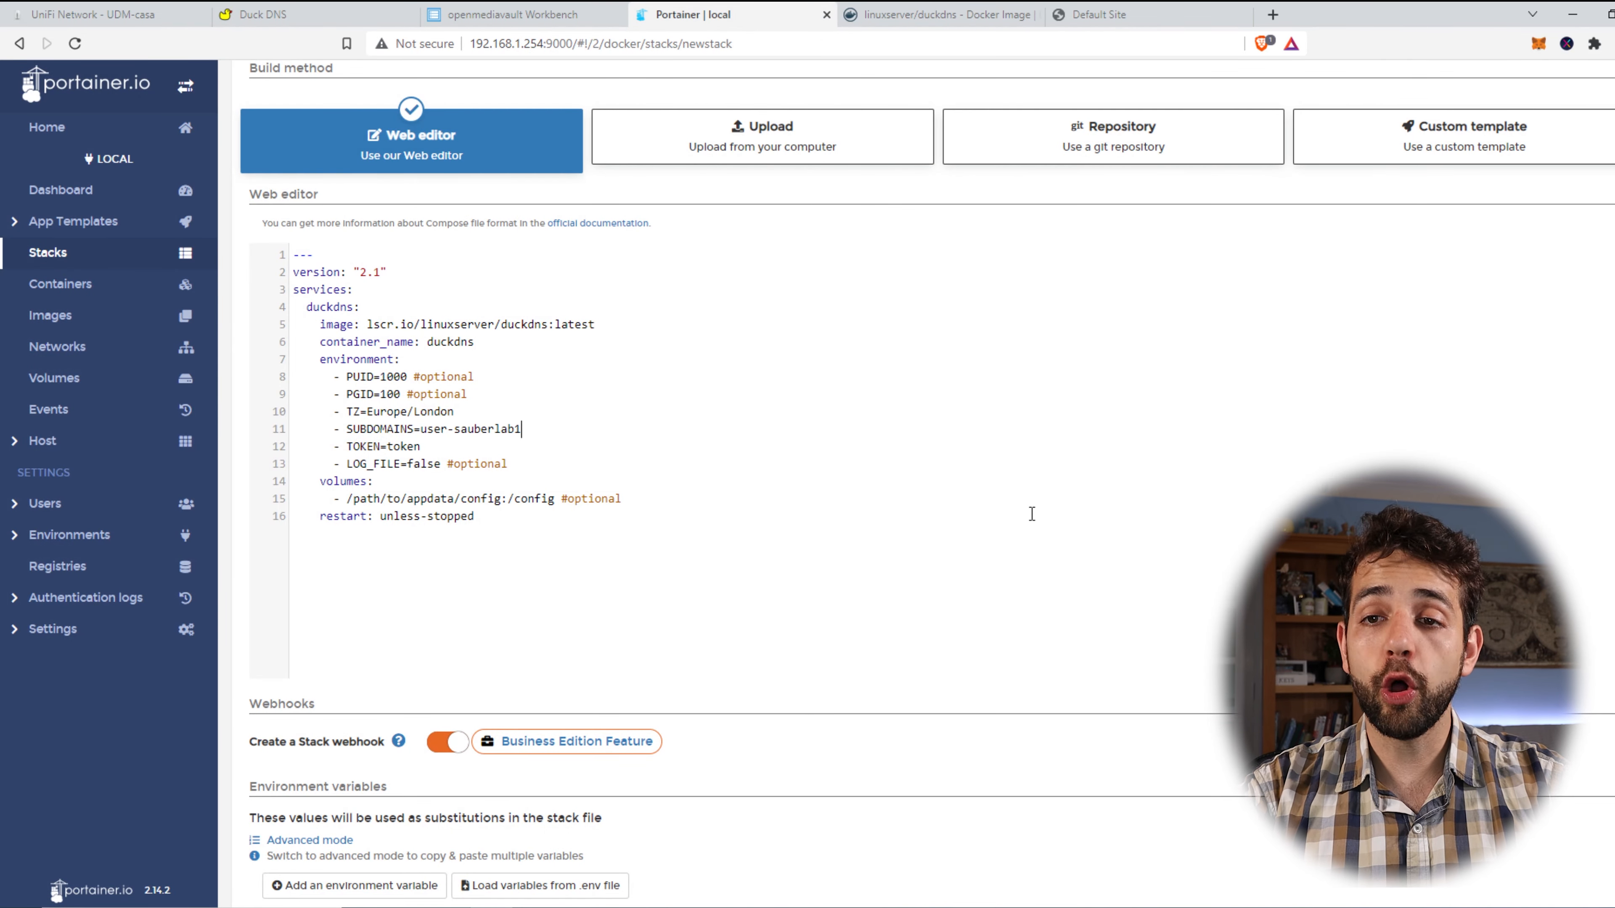
text(,)
key(ctrl+v)
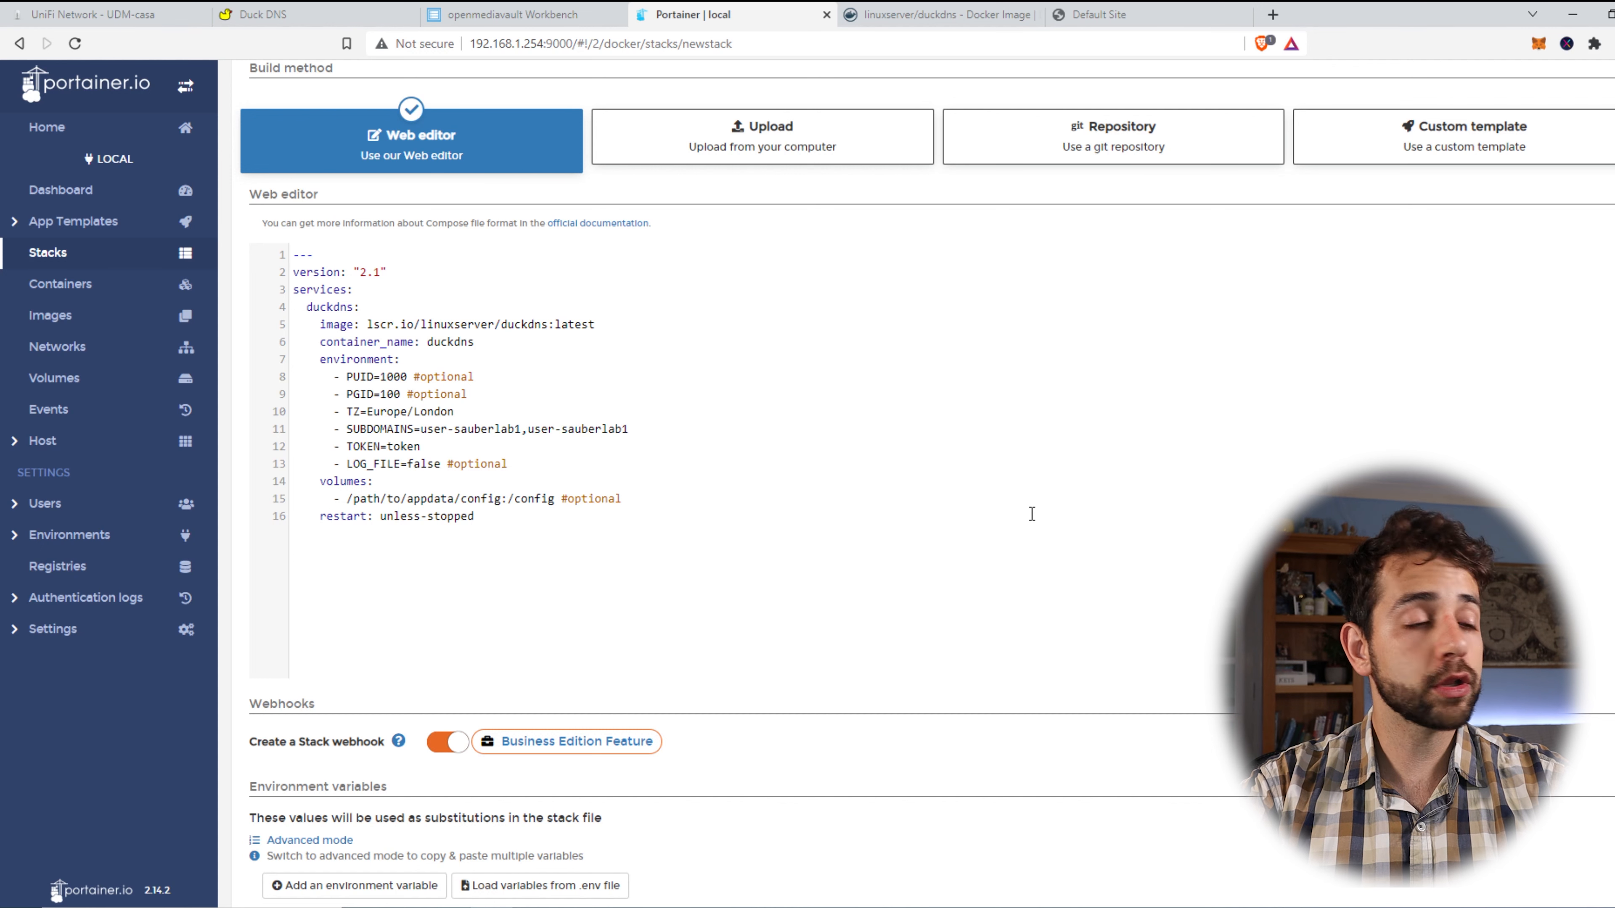
text(2)
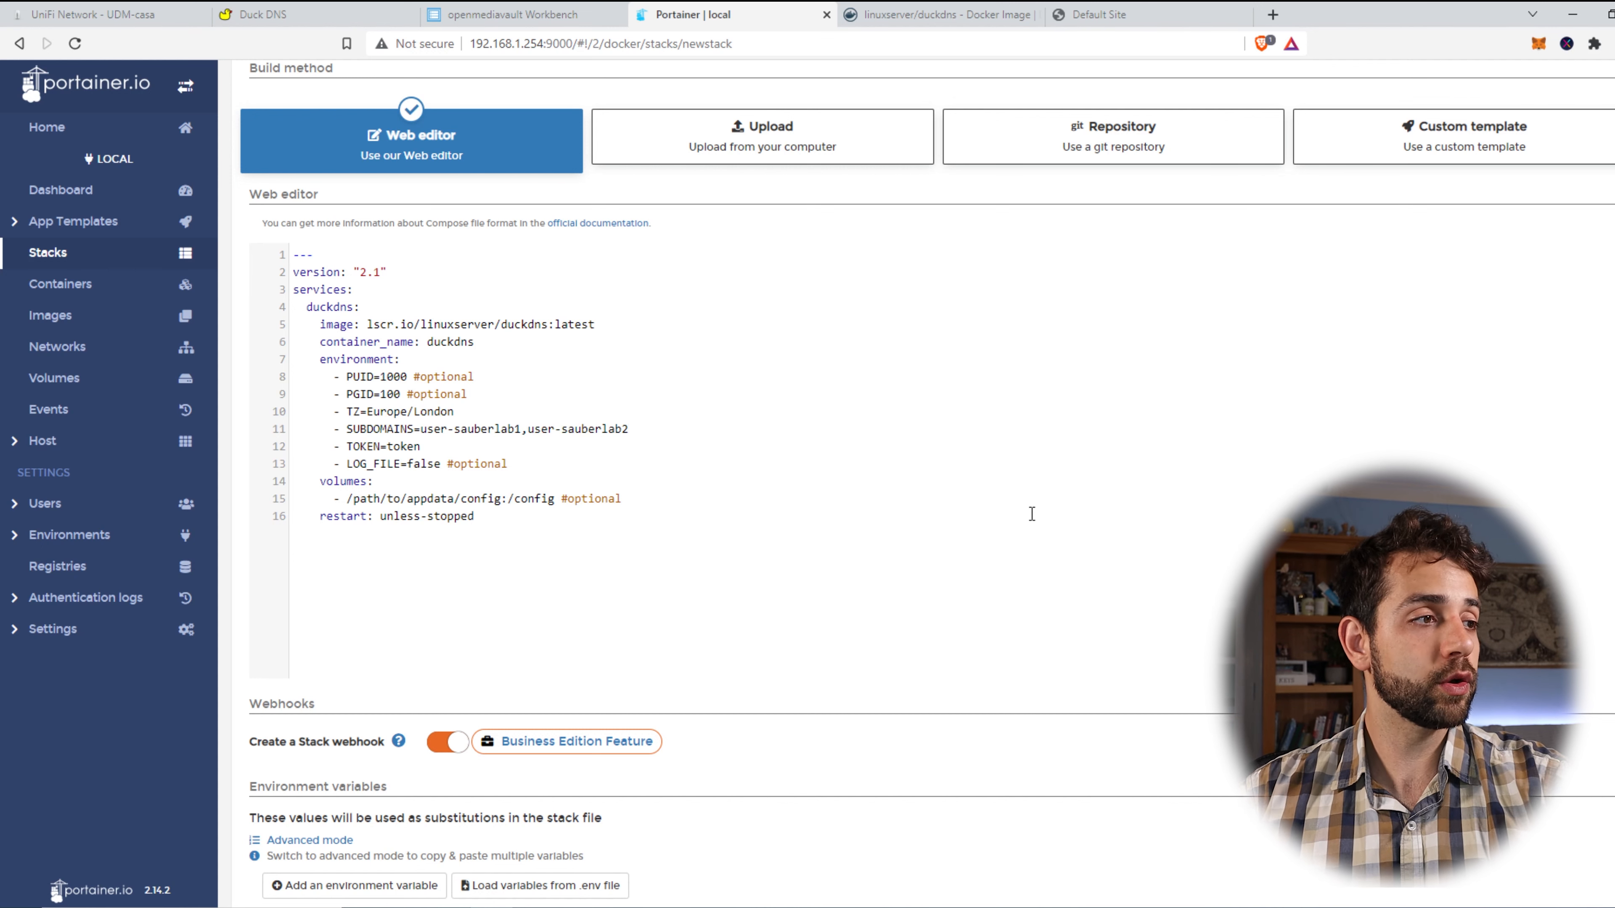
drag(629, 429, 525, 438)
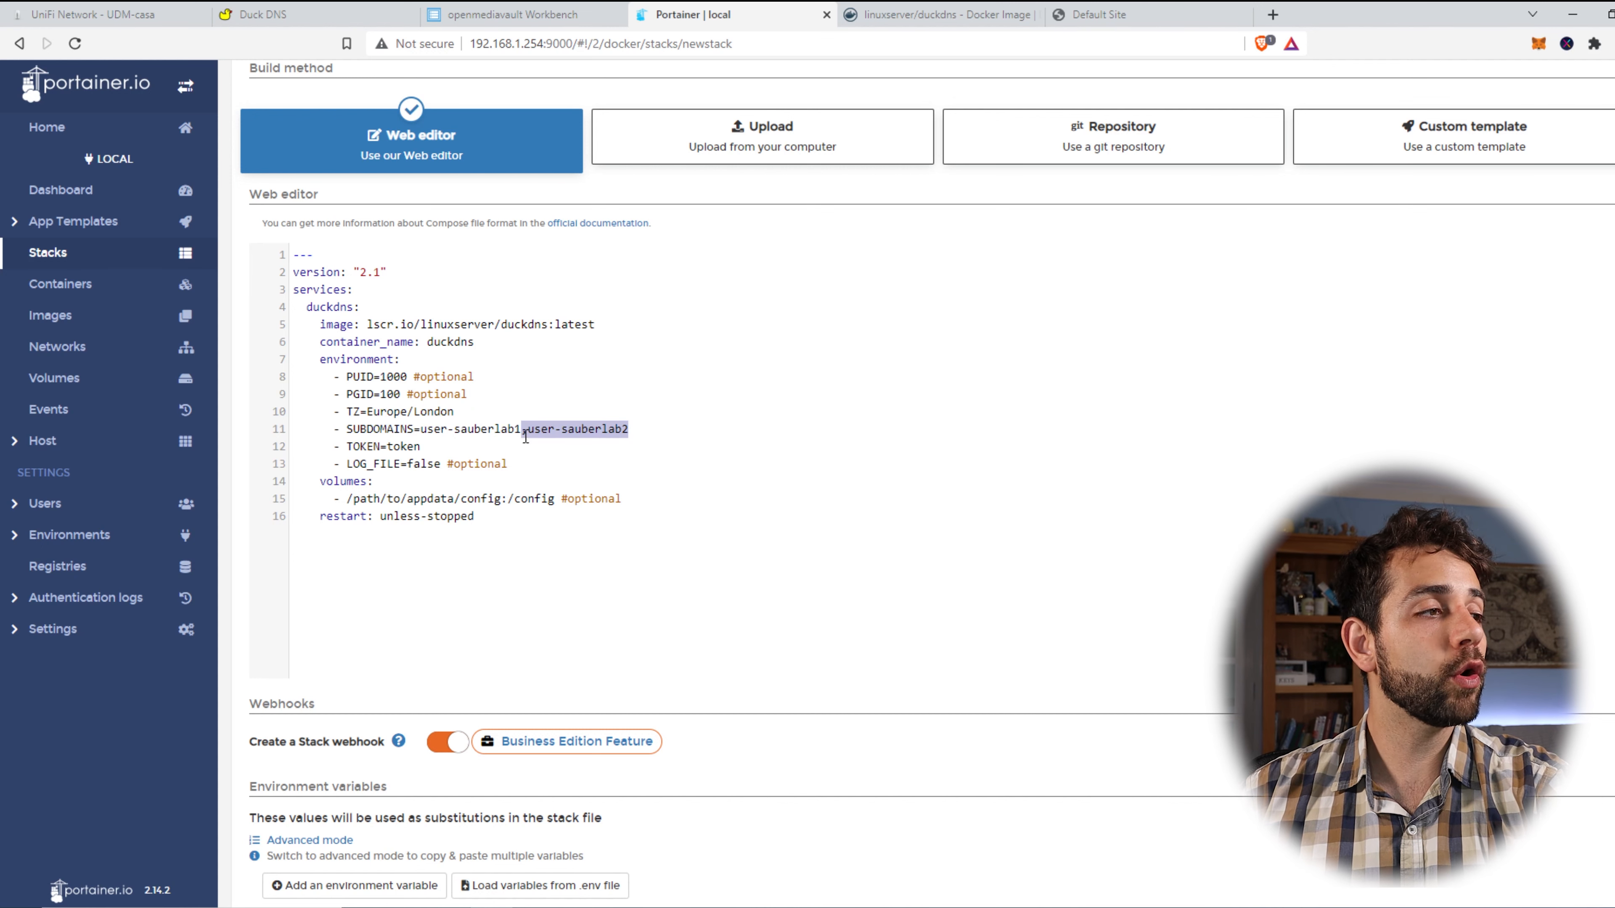
key(BackSpace)
Delete the volumes section from the compose file and check the TOKEN value.
drag(648, 497, 253, 487)
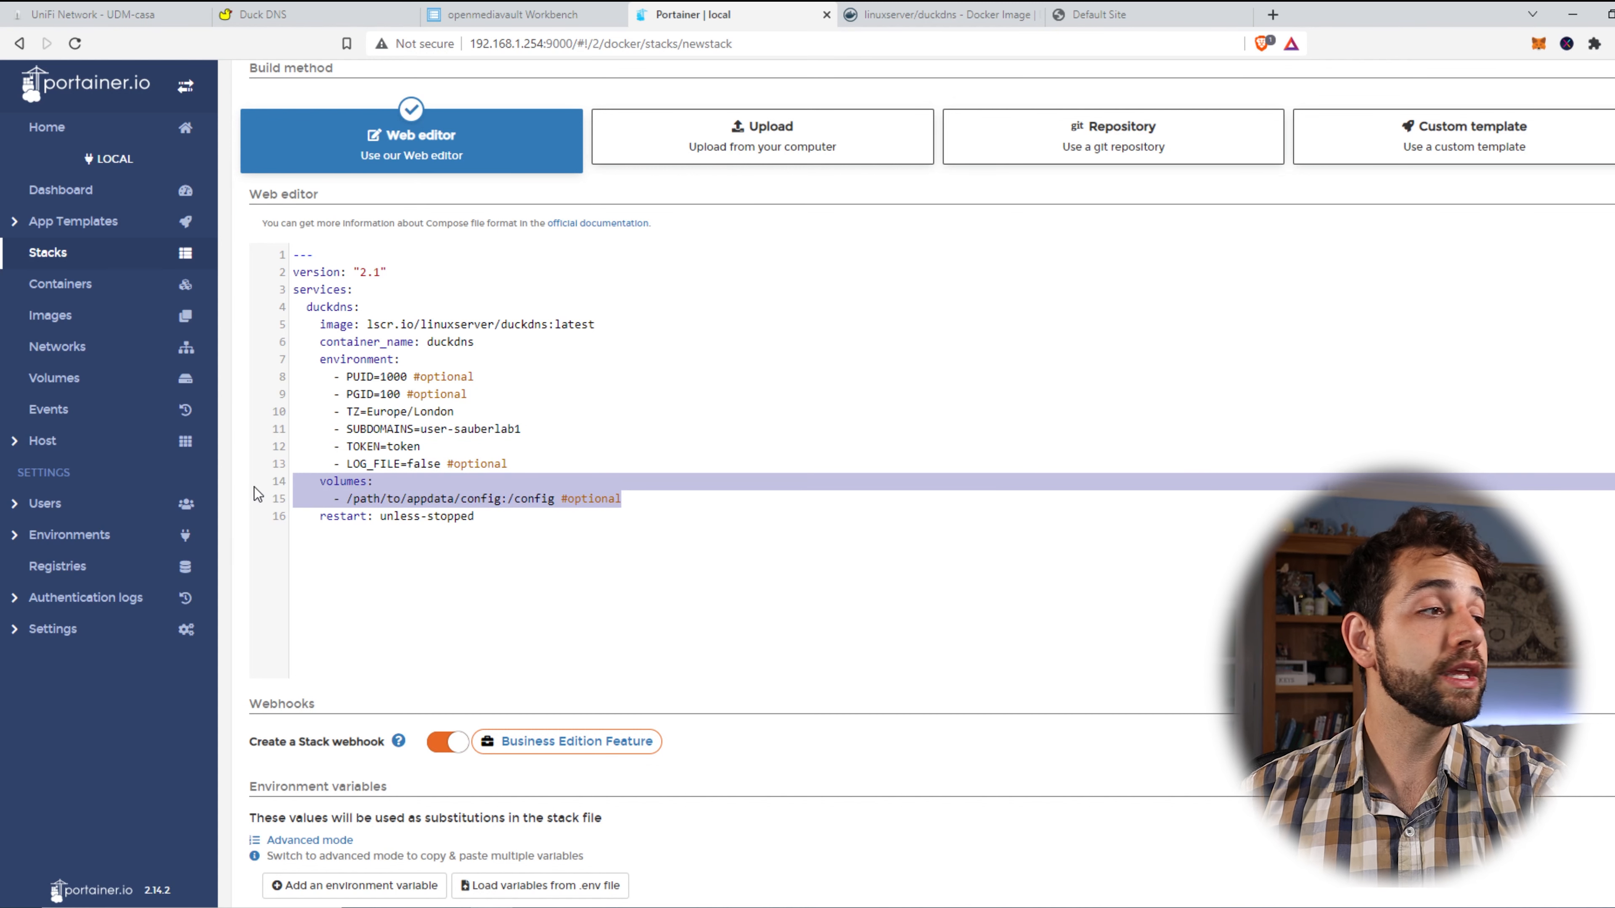
key(BackSpace)
key(BackSpace)
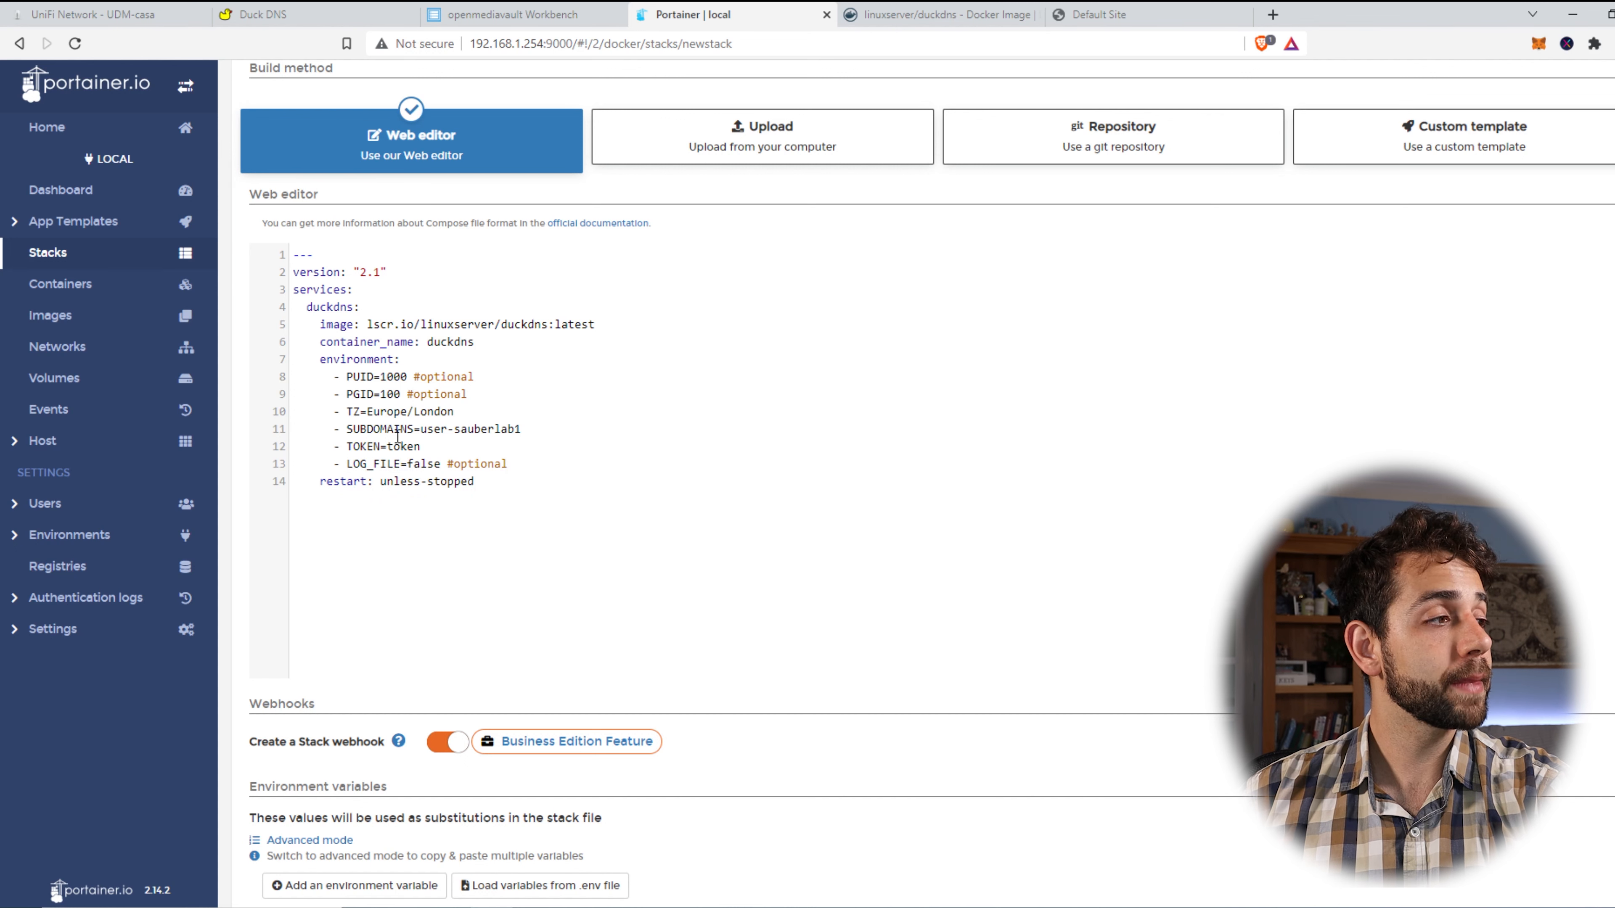
drag(440, 431, 407, 448)
click(382, 448)
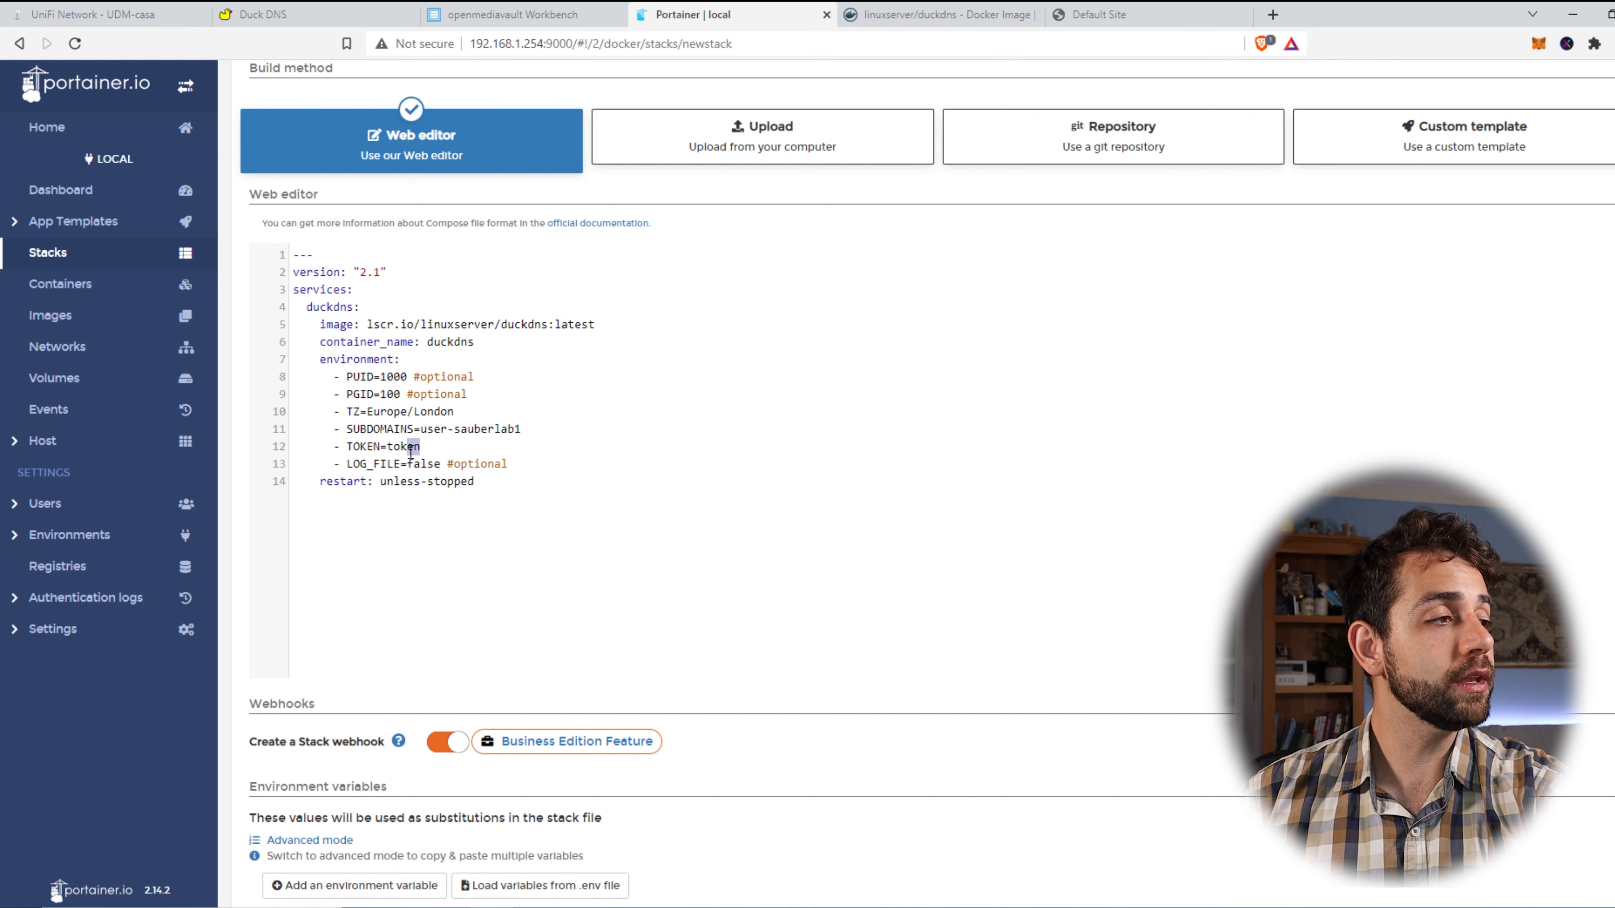
scroll(382, 620, down, 4)
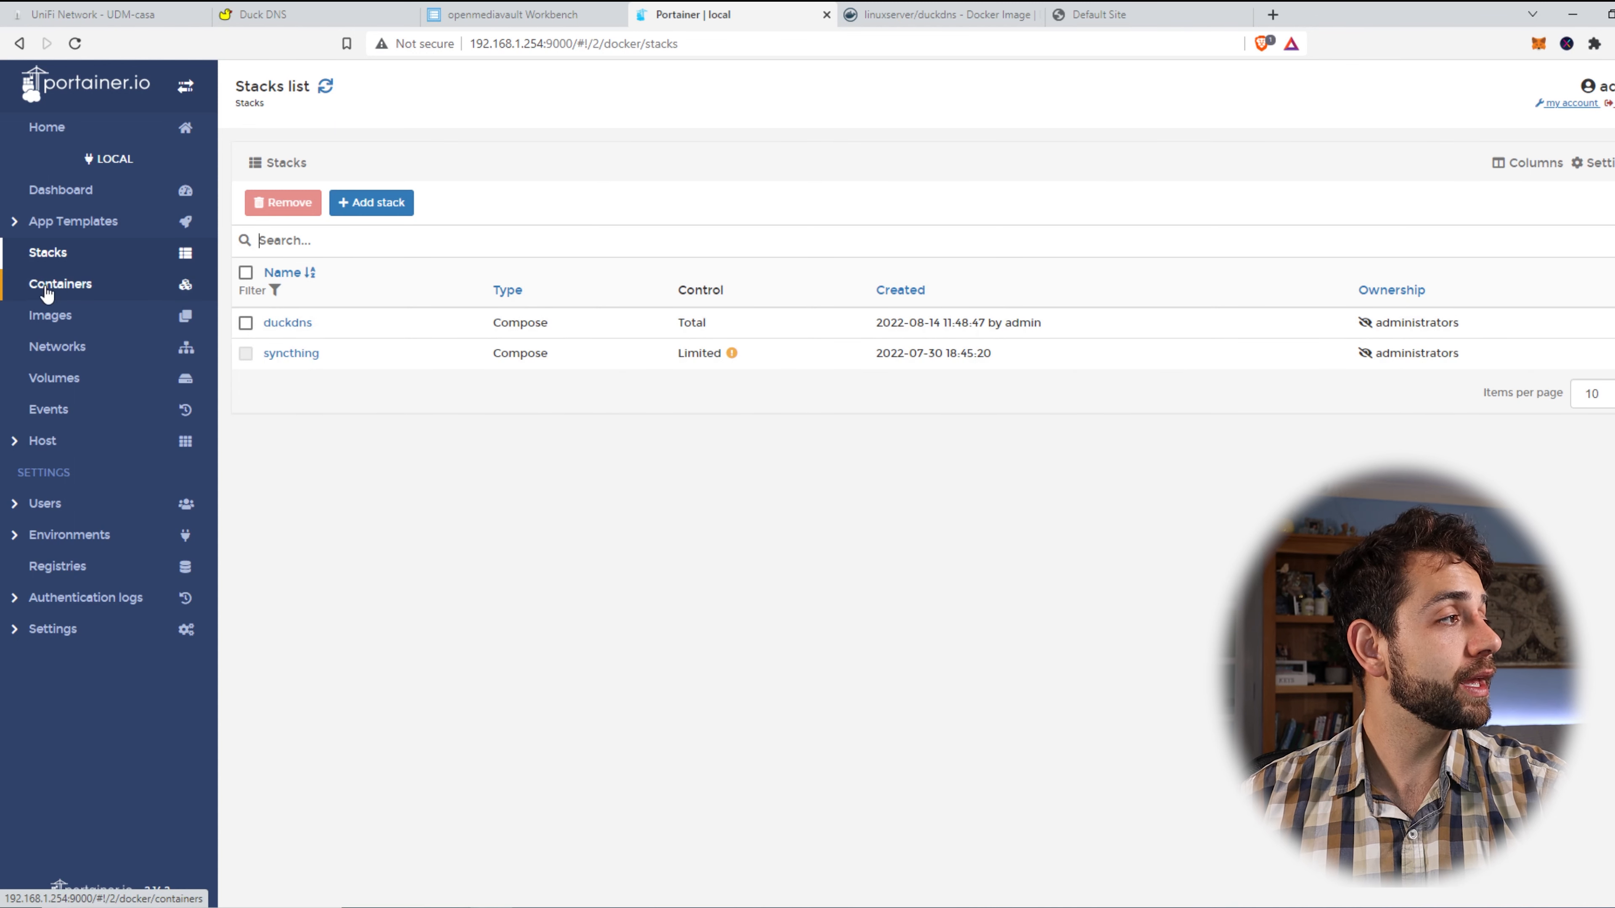
Open the duckdns container's logs and find the '[ls.io-init] done.' line.
click(61, 289)
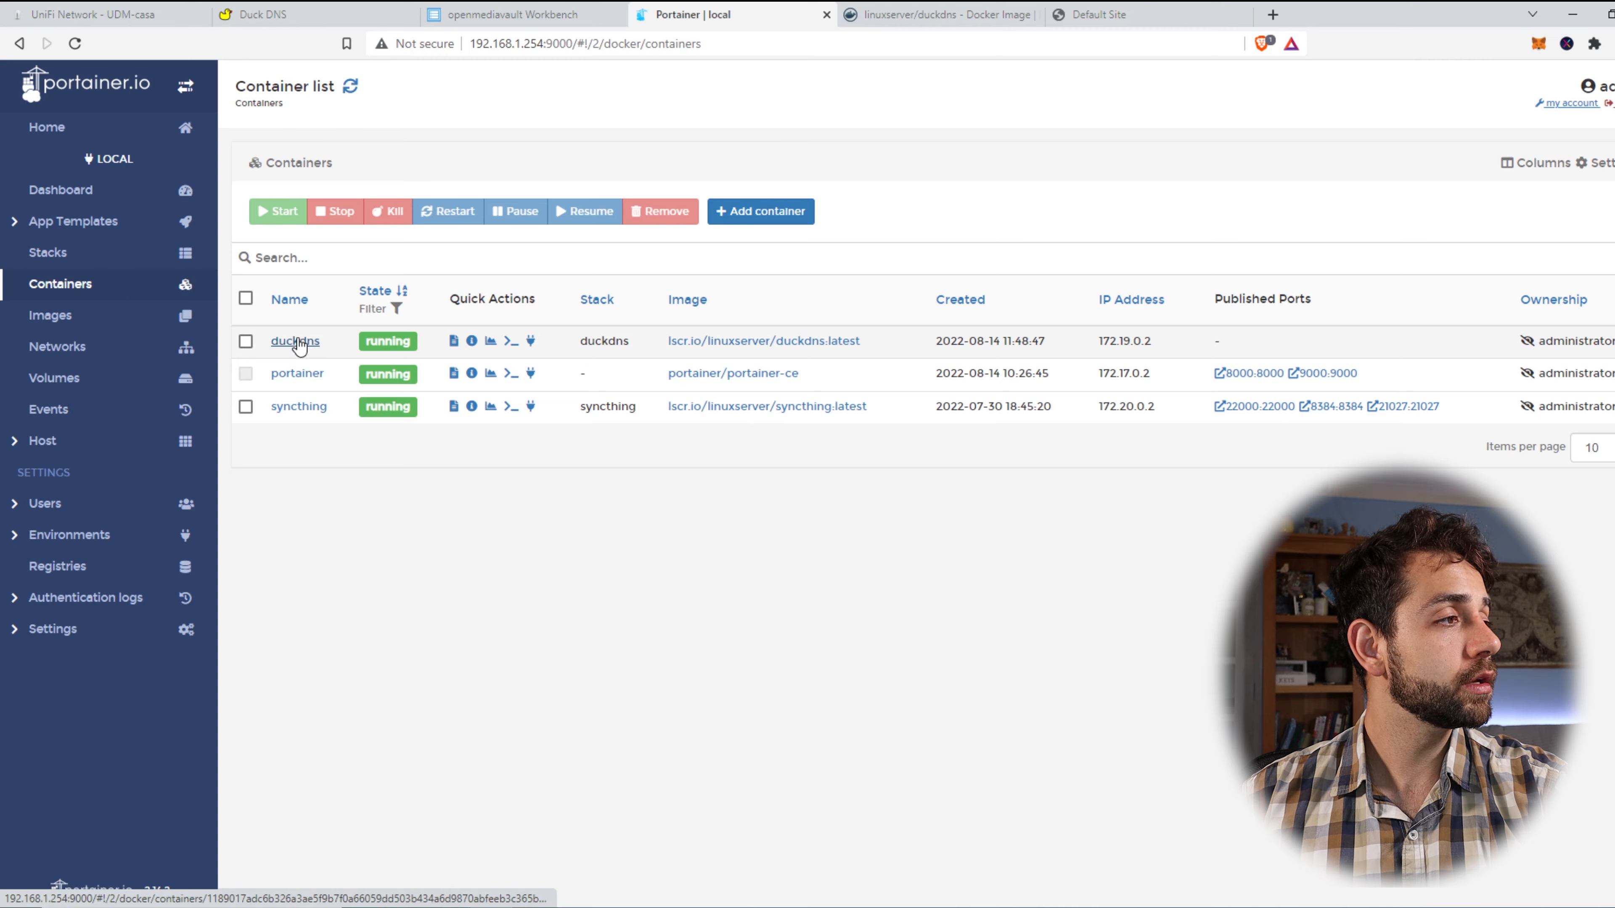
click(298, 342)
click(272, 524)
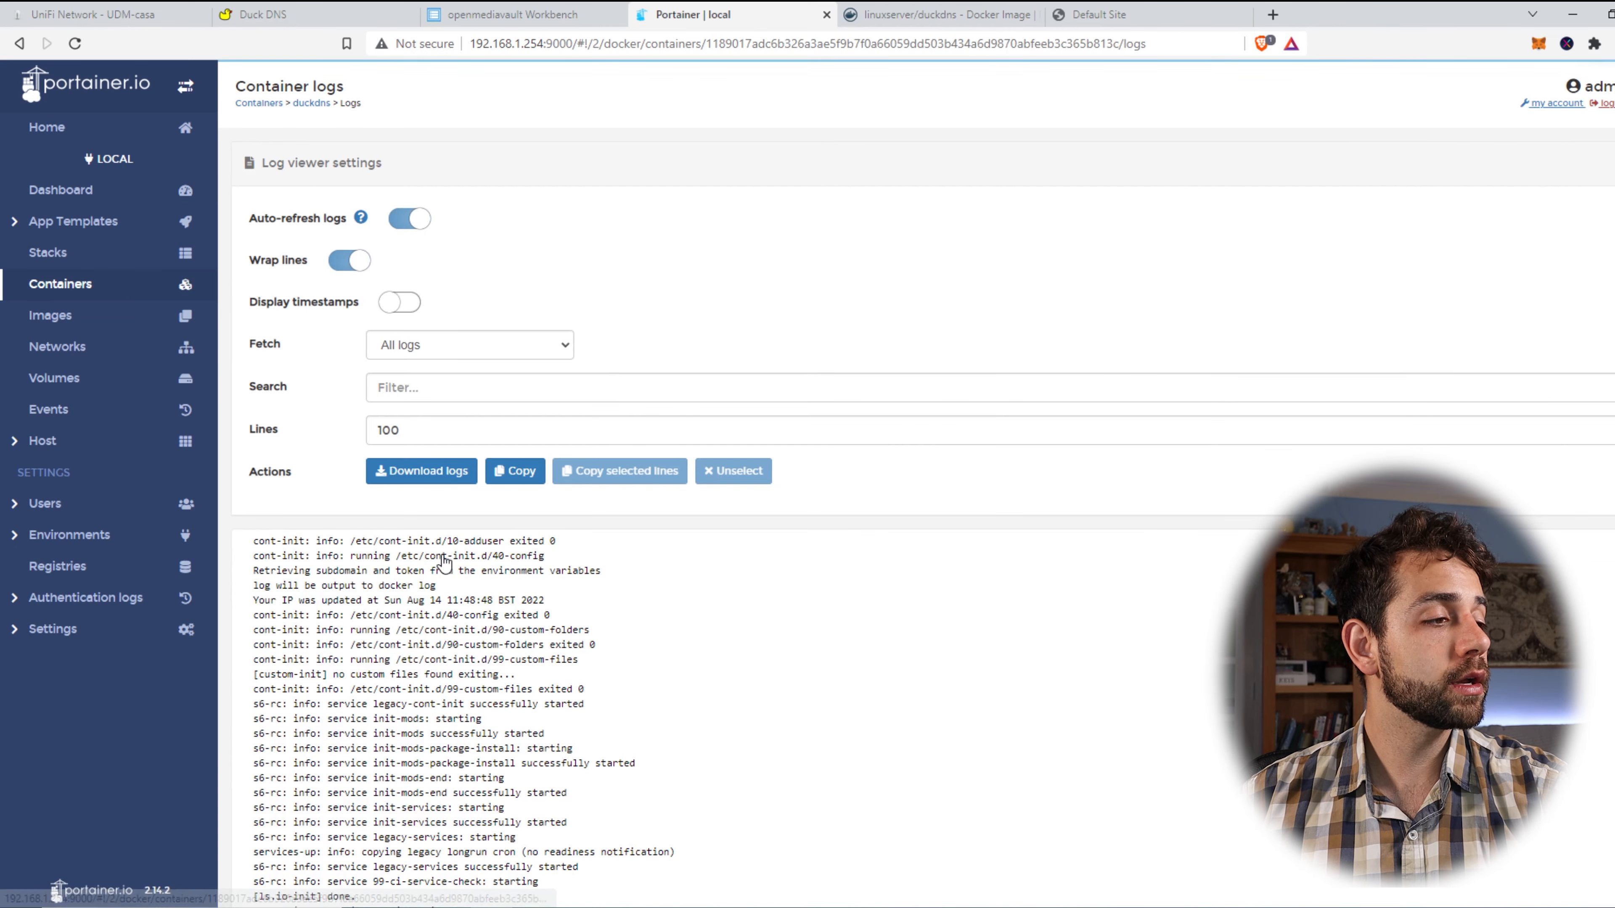
scroll(458, 808, down, 1)
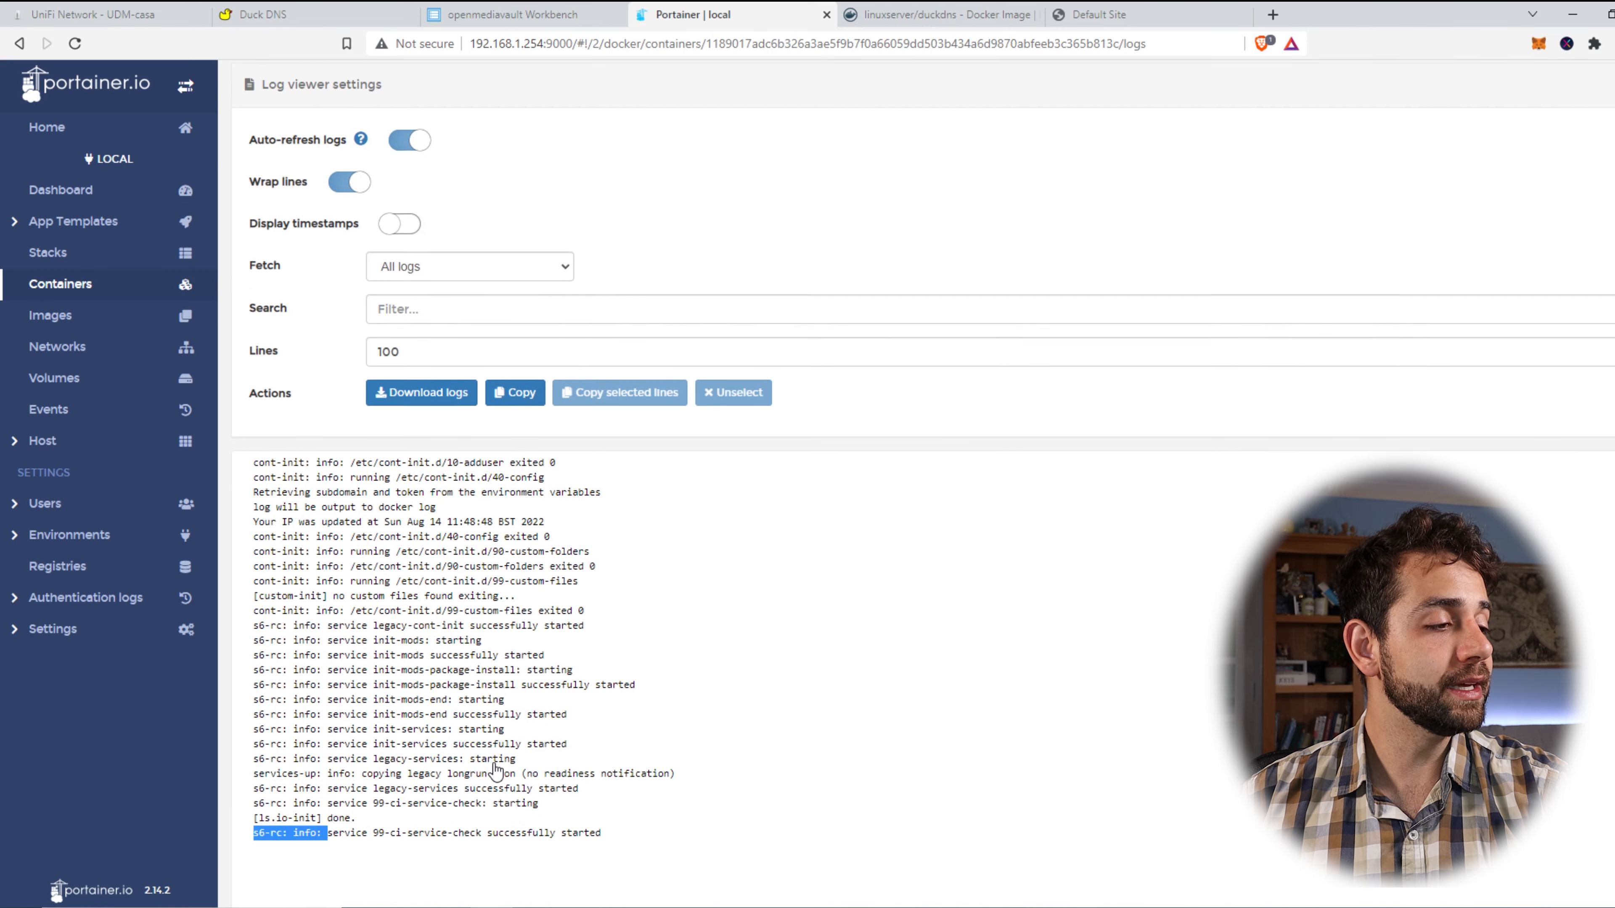
triple_click(332, 821)
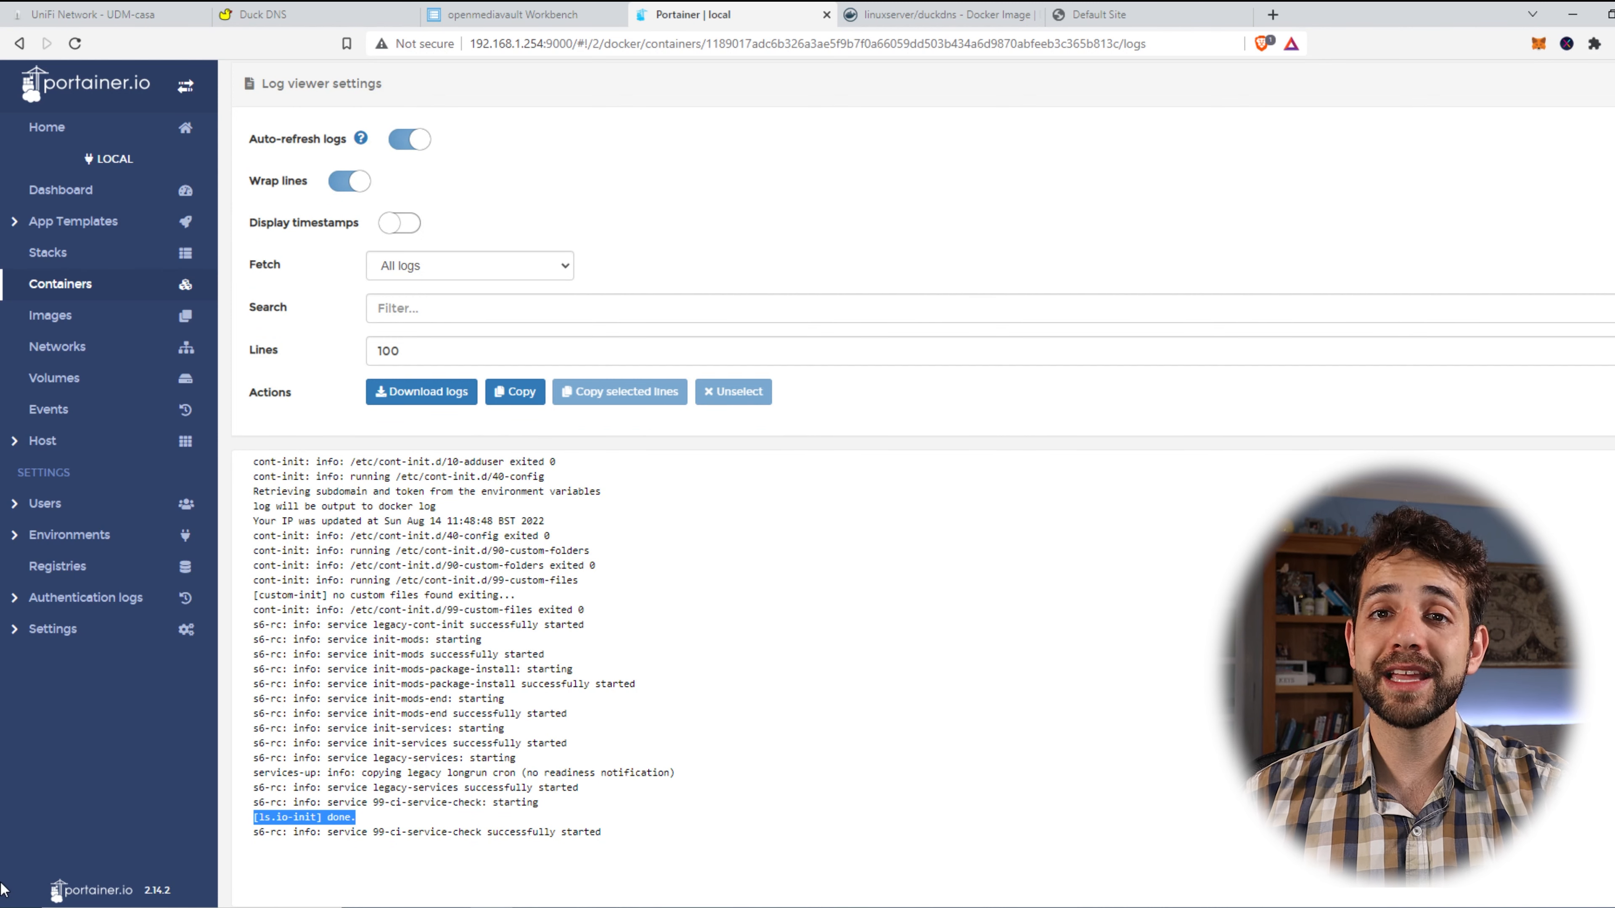
Check that user-sauberlab1.duckdns.org shows the Nginx Proxy Manager Congratulations page.
click(1106, 13)
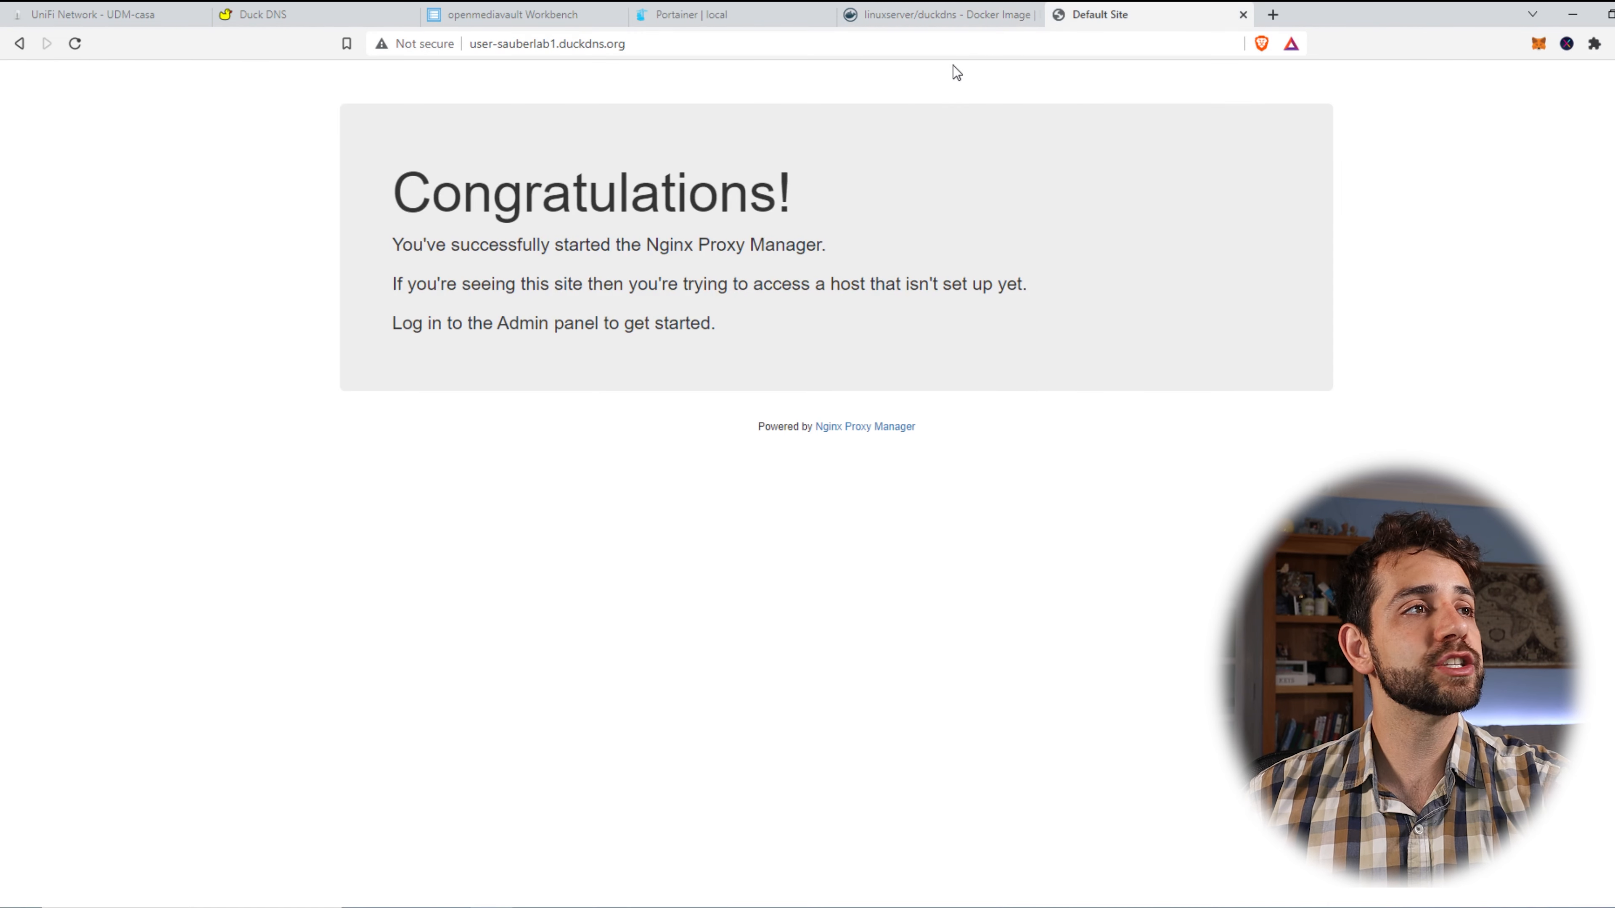
click(883, 40)
click(883, 41)
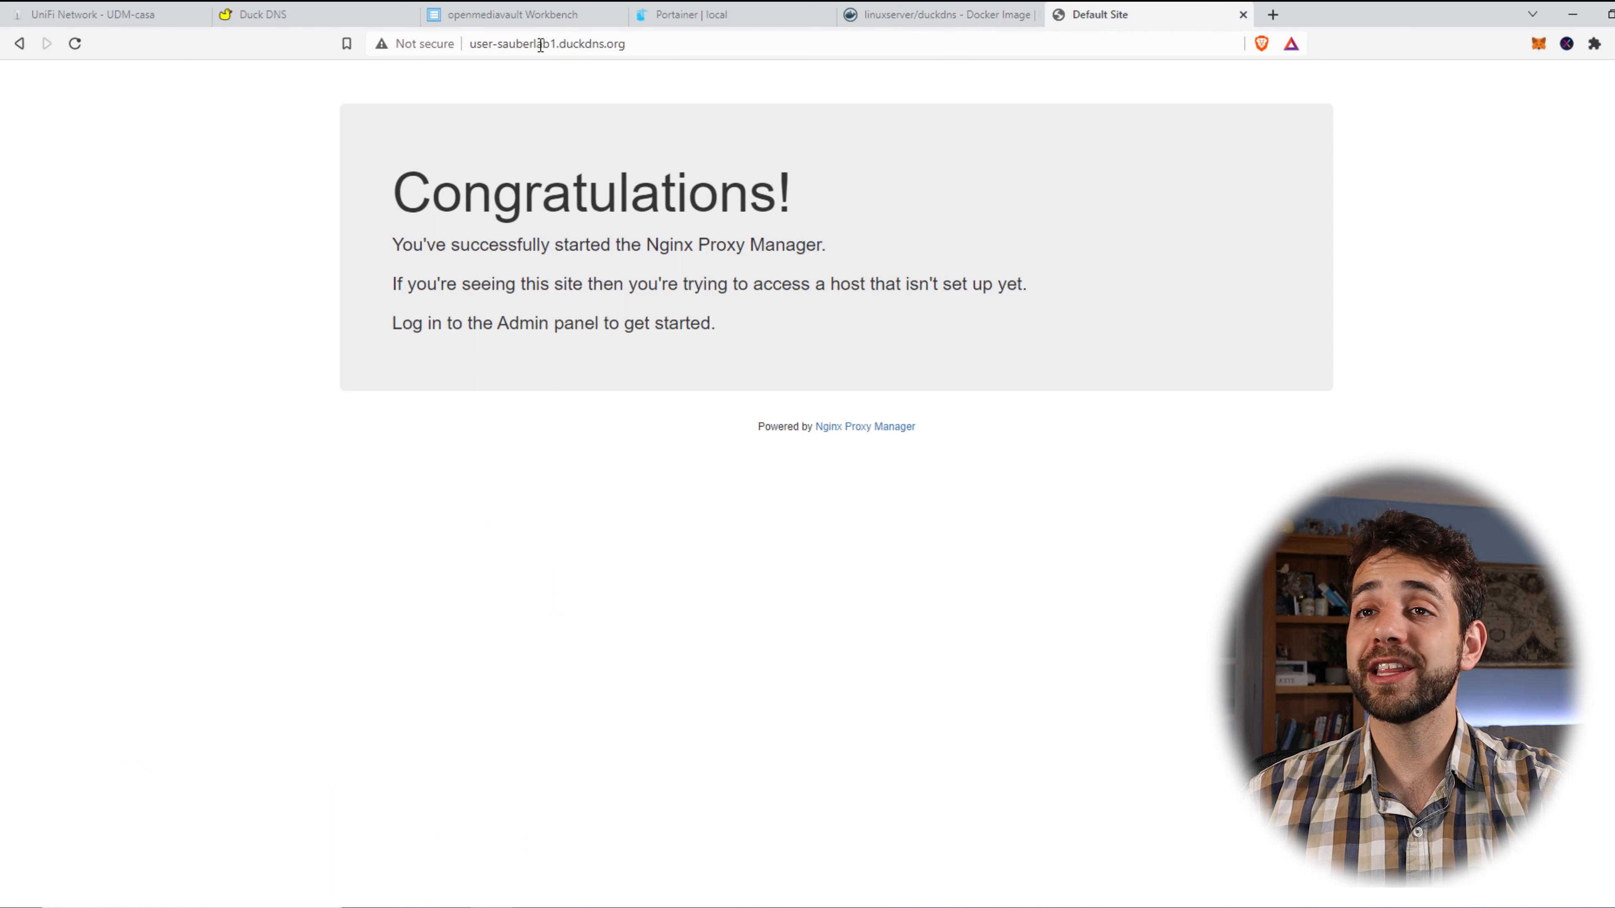
drag(389, 177, 900, 367)
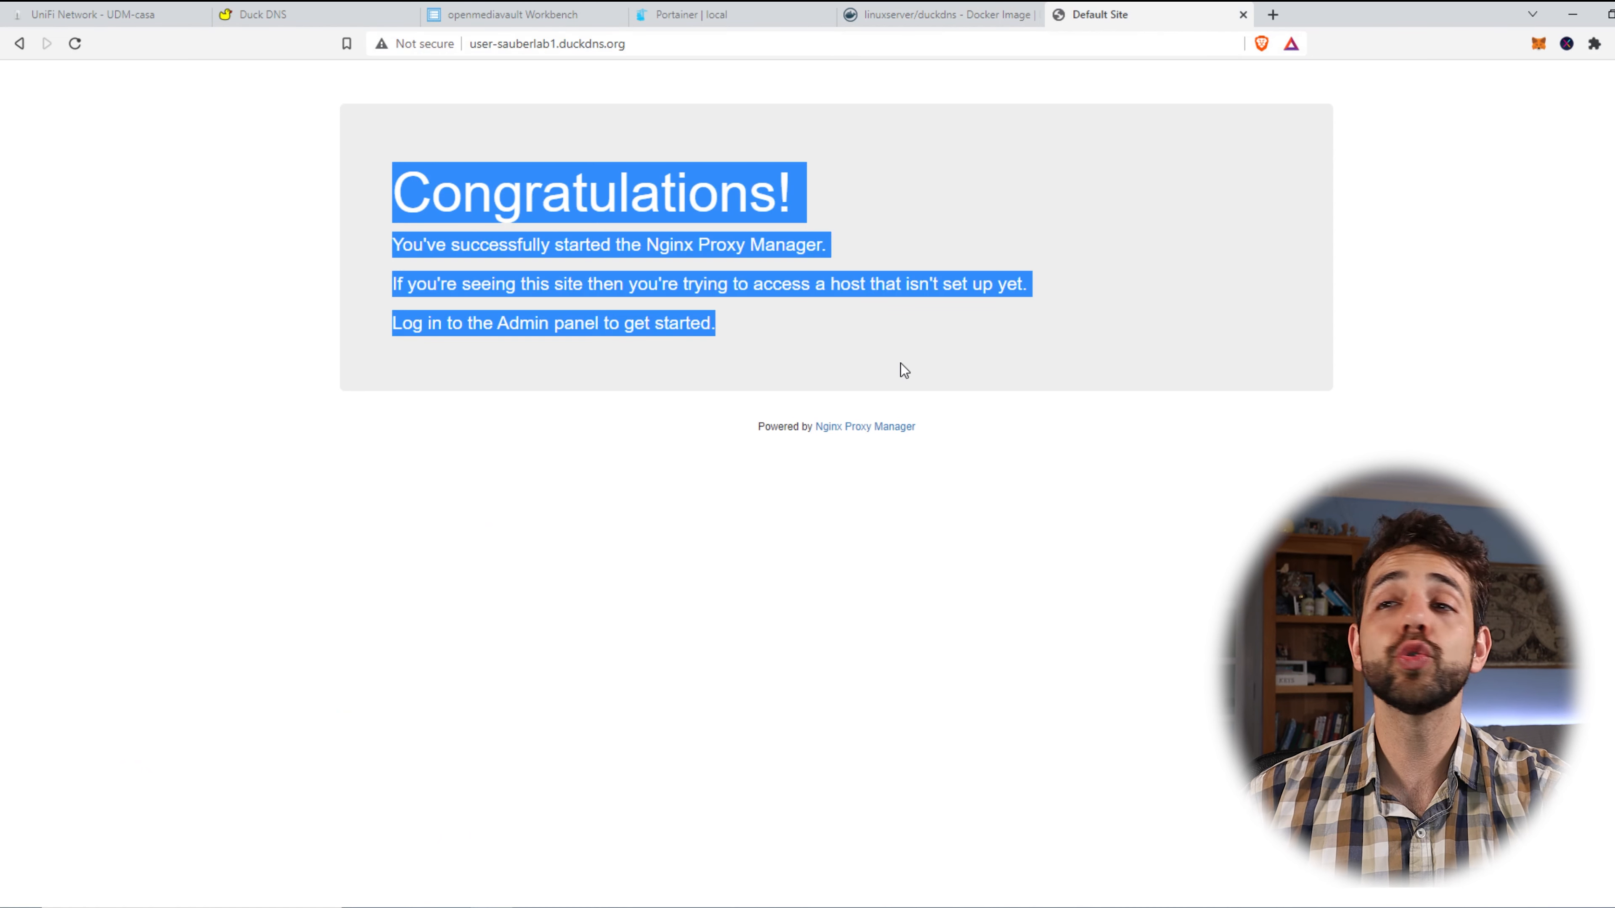
click(670, 262)
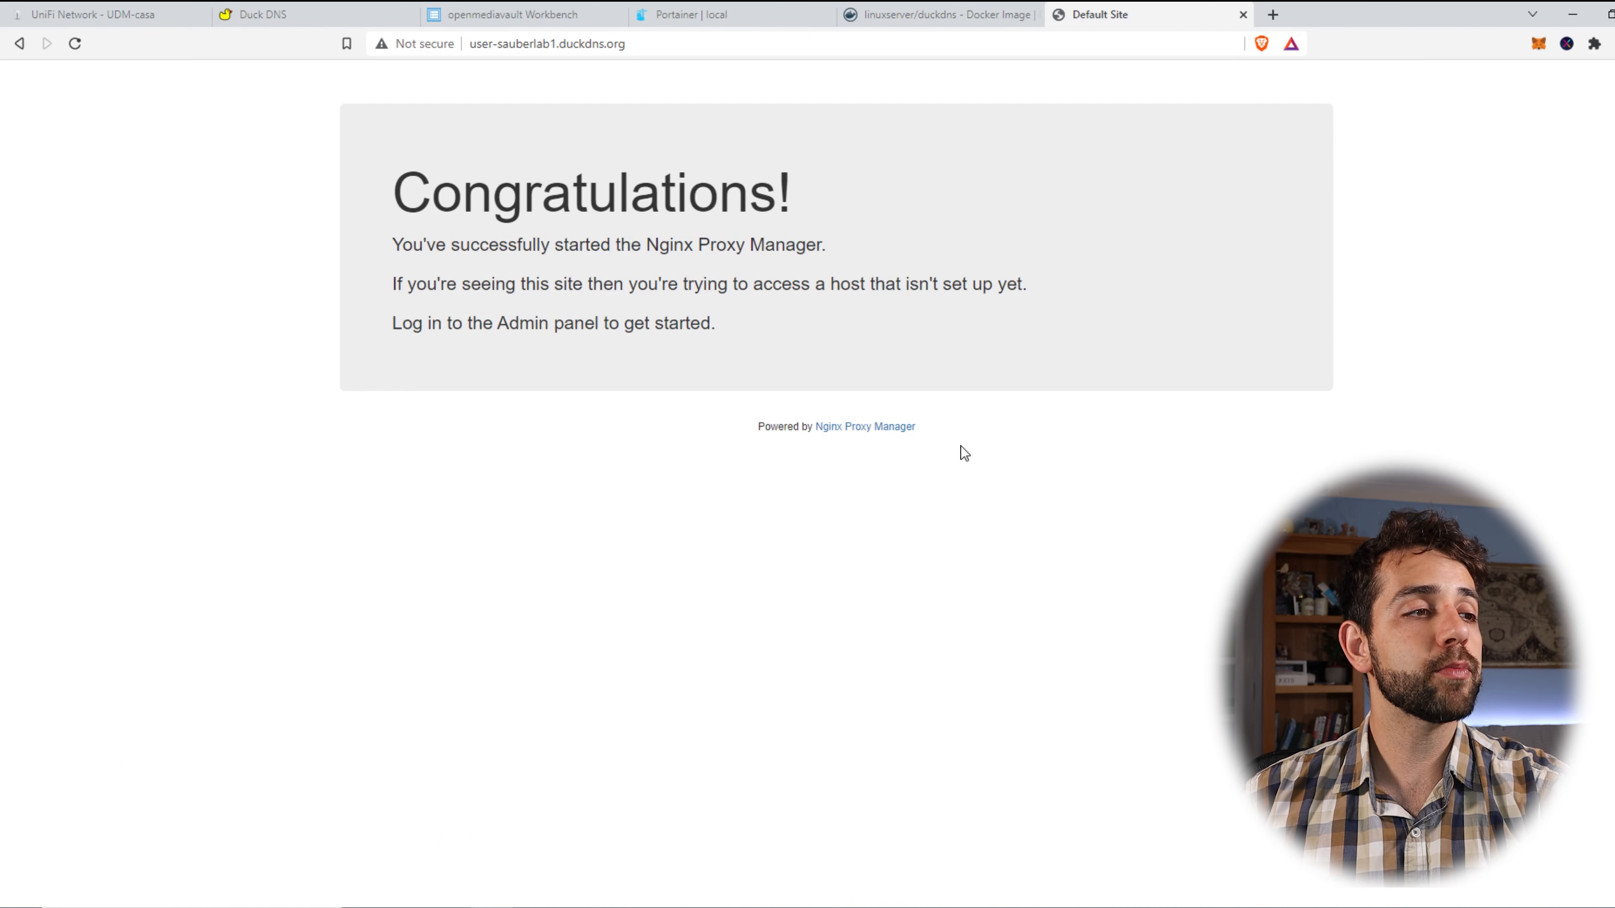
drag(389, 171, 855, 311)
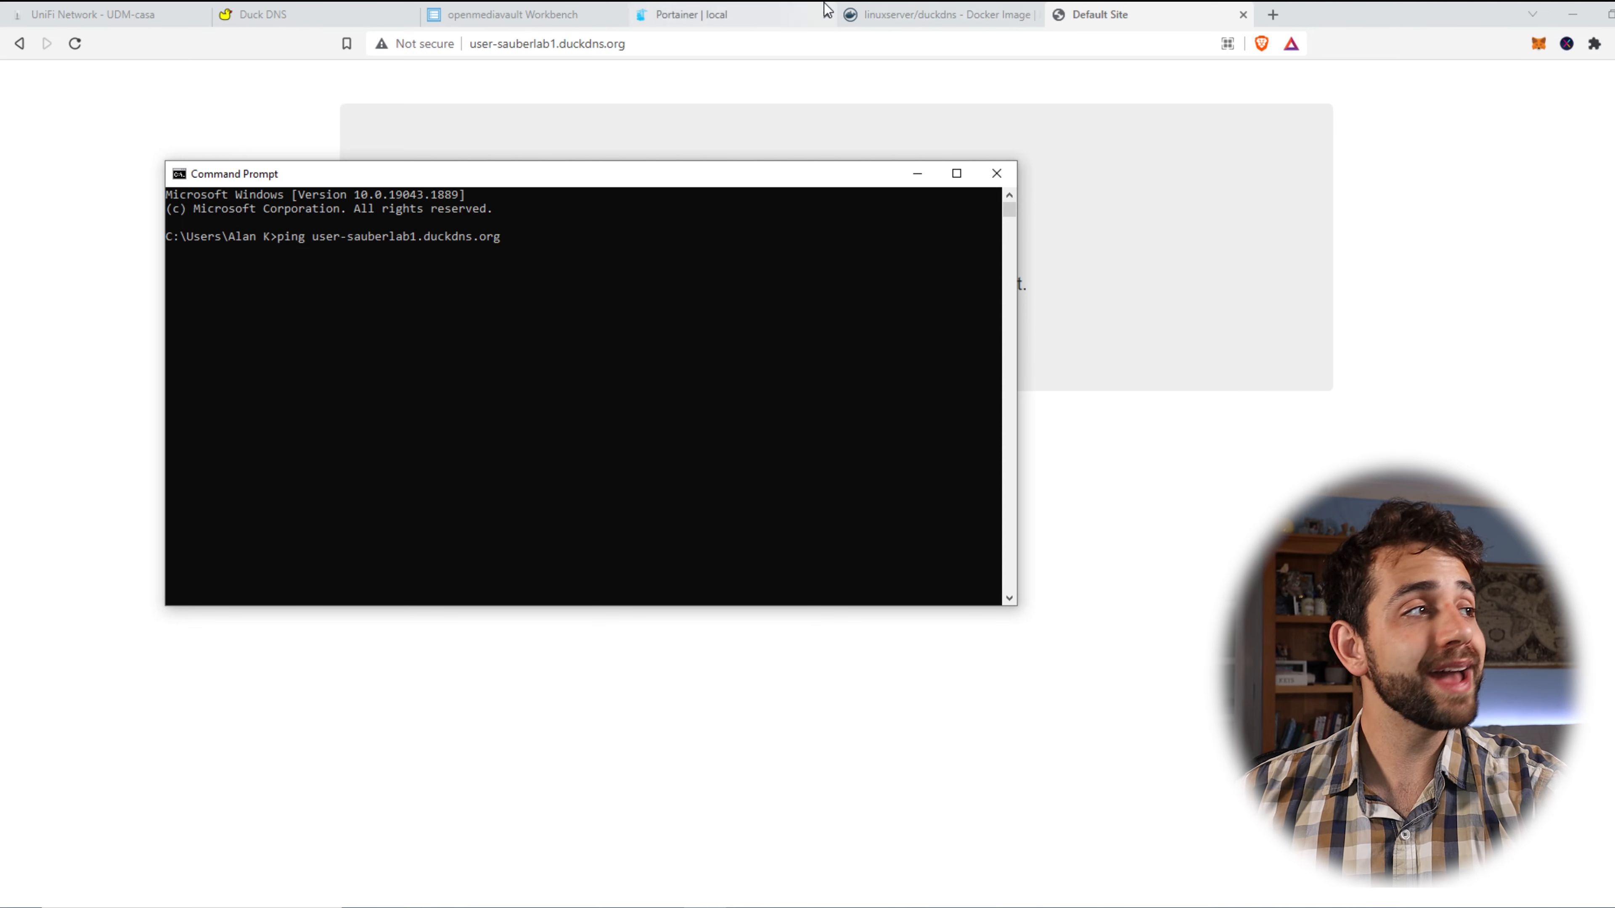
Check the current IP Duck DNS lists for user-sauberlab1.
click(371, 9)
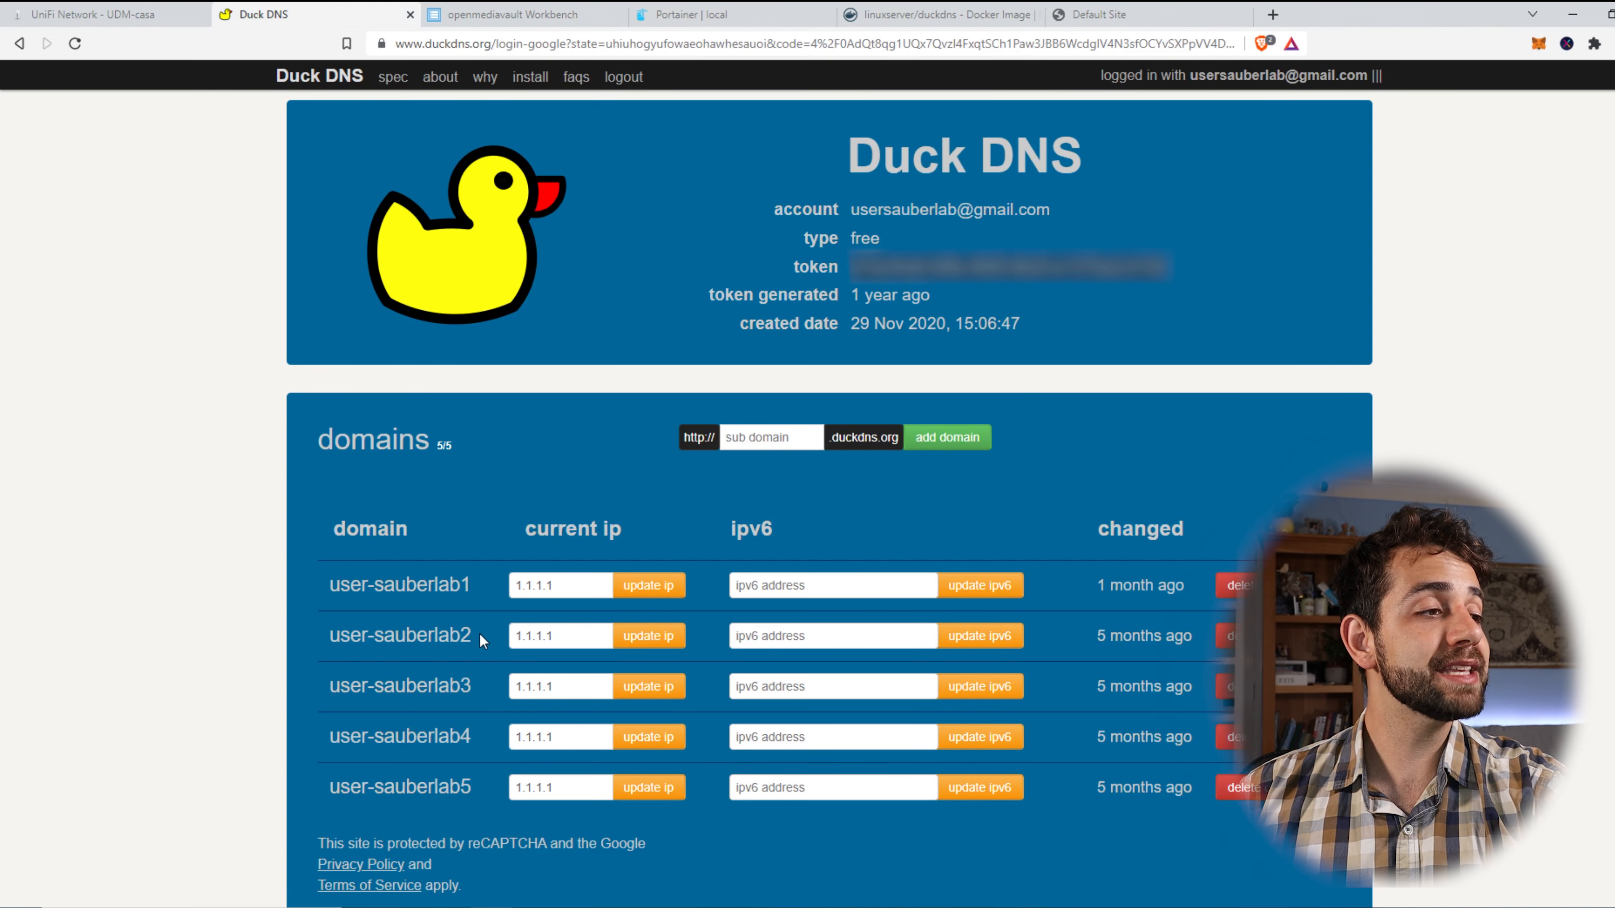
drag(575, 593, 483, 584)
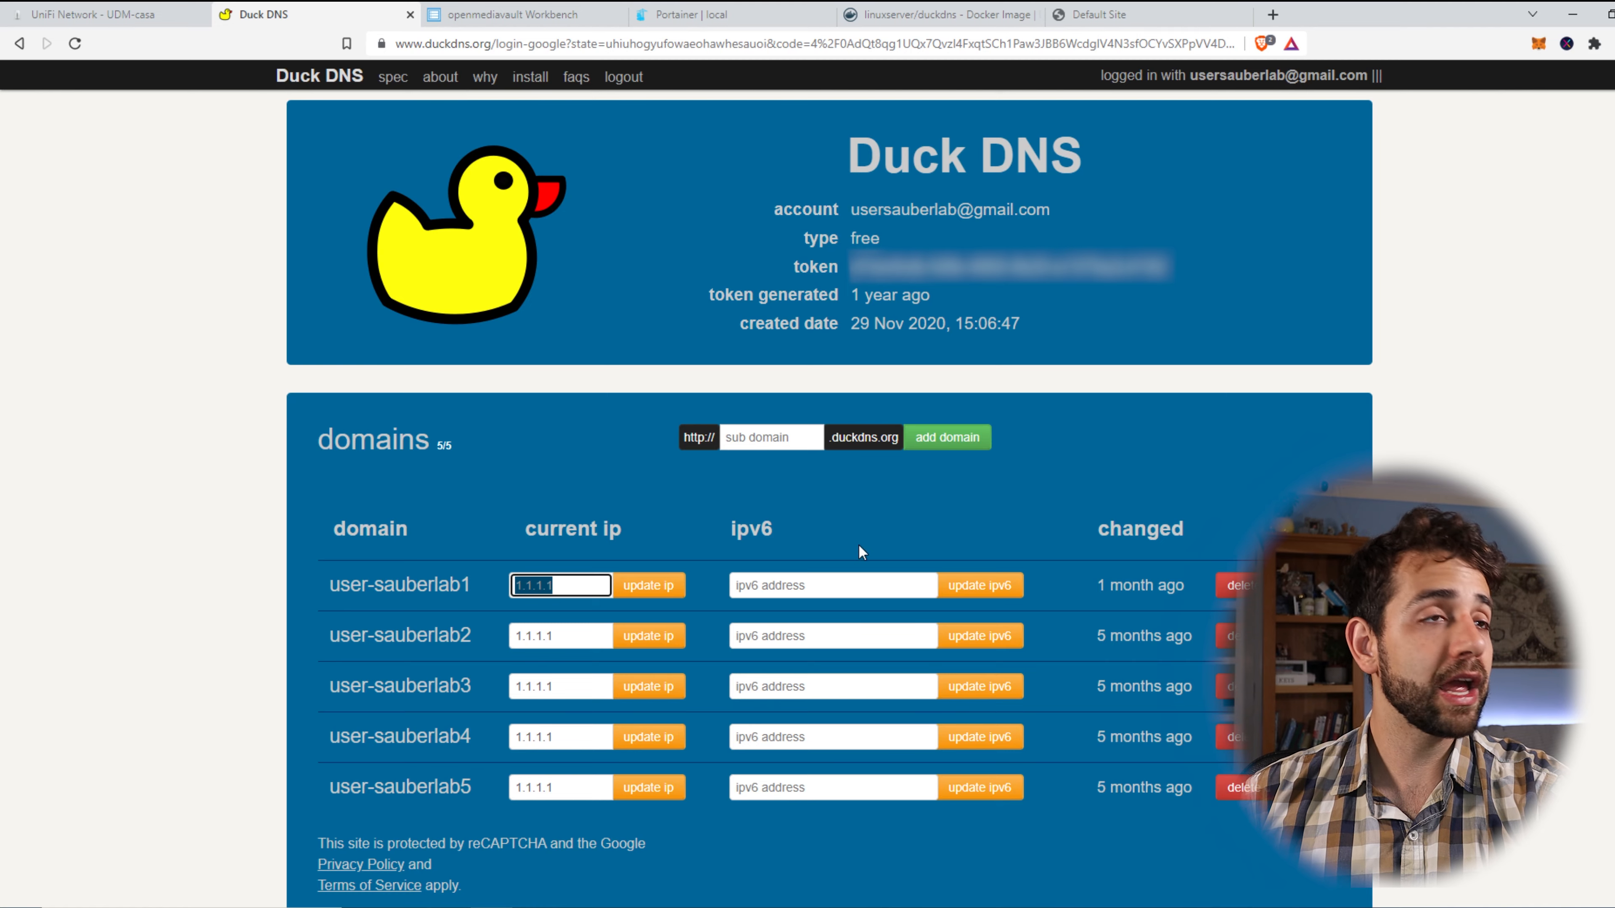
click(1098, 14)
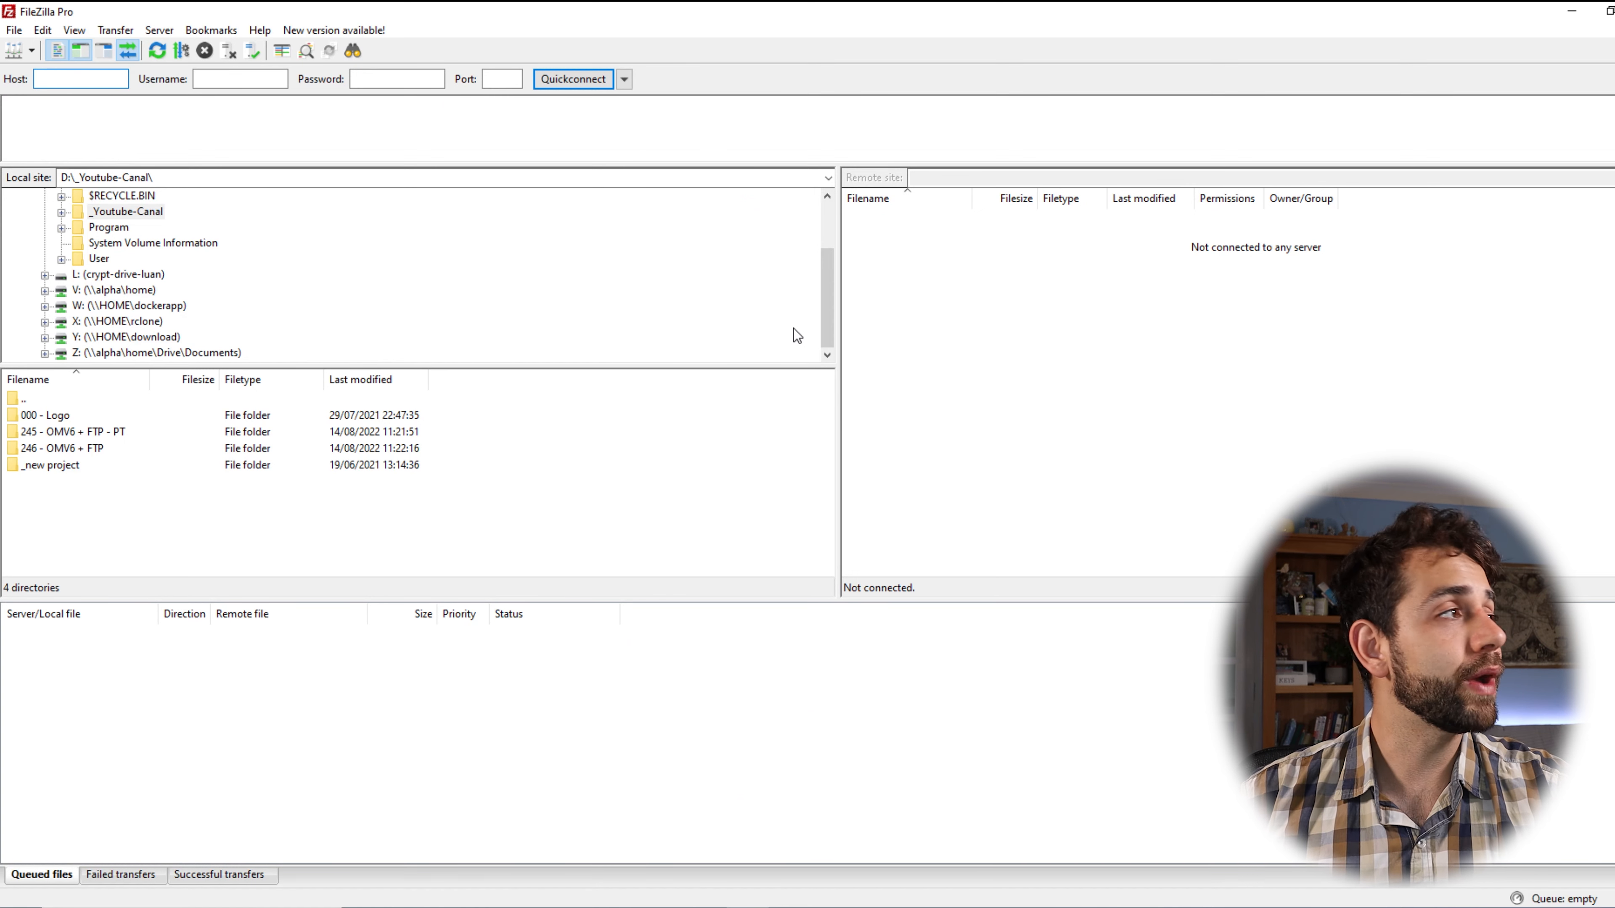
Enter user-sauberlab1.duckdns.org, without http prefix or slash, as the Quickconnect host.
click(72, 75)
key(ctrl+v)
key(BackSpace)
drag(77, 82, 145, 79)
key(ctrl+c)
key(BackSpace)
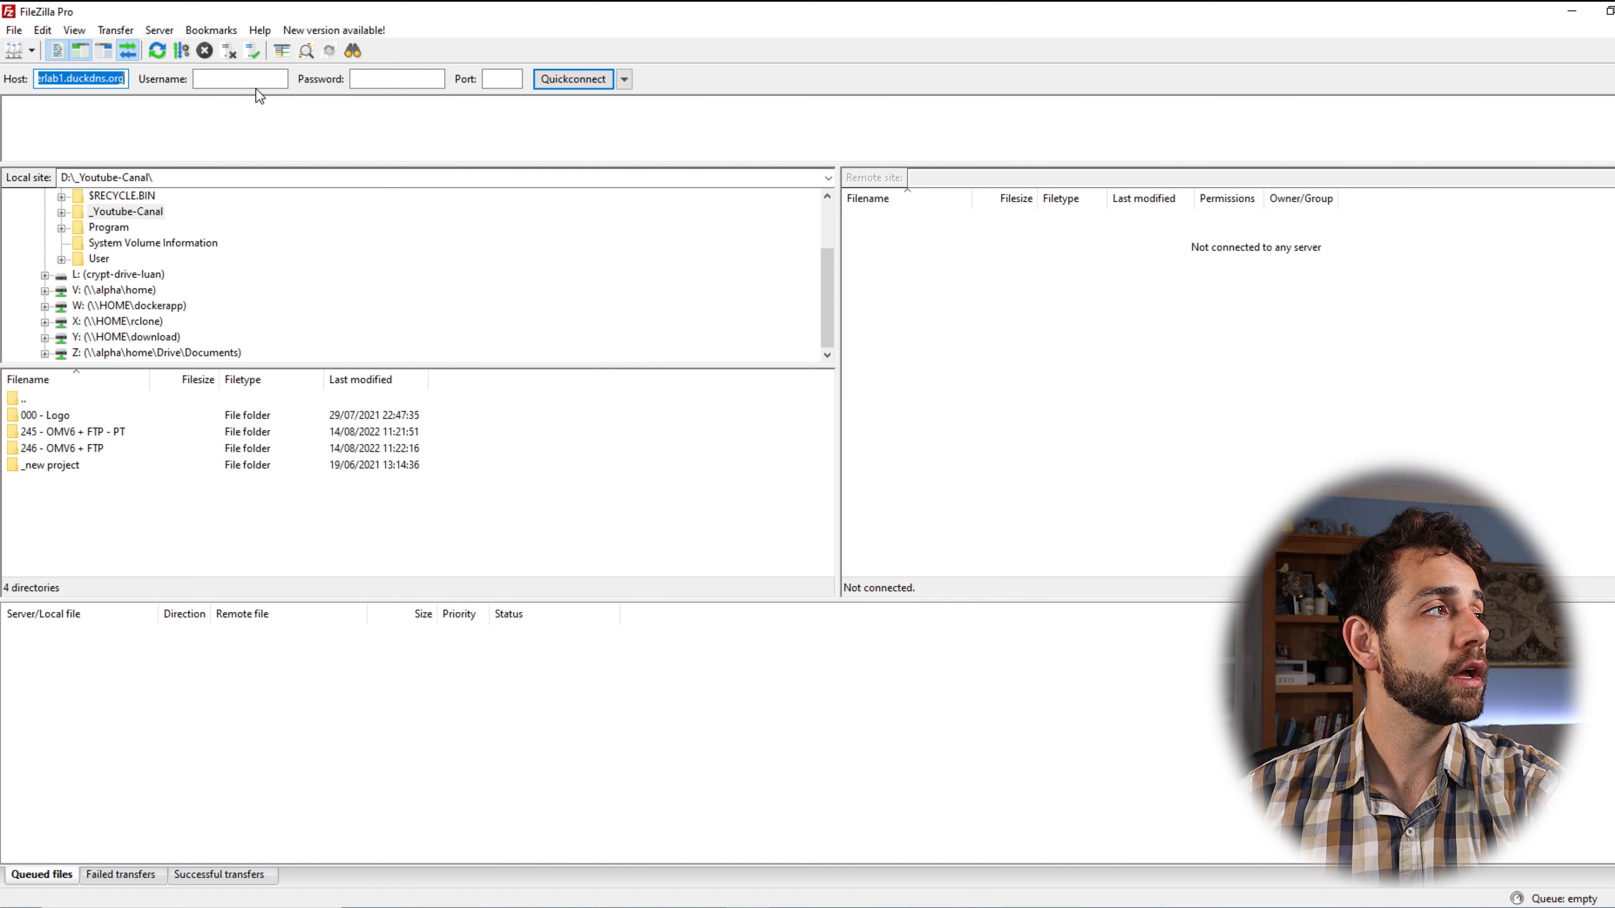
Connect with the FTP account's username and password on port 21.
key(Tab)
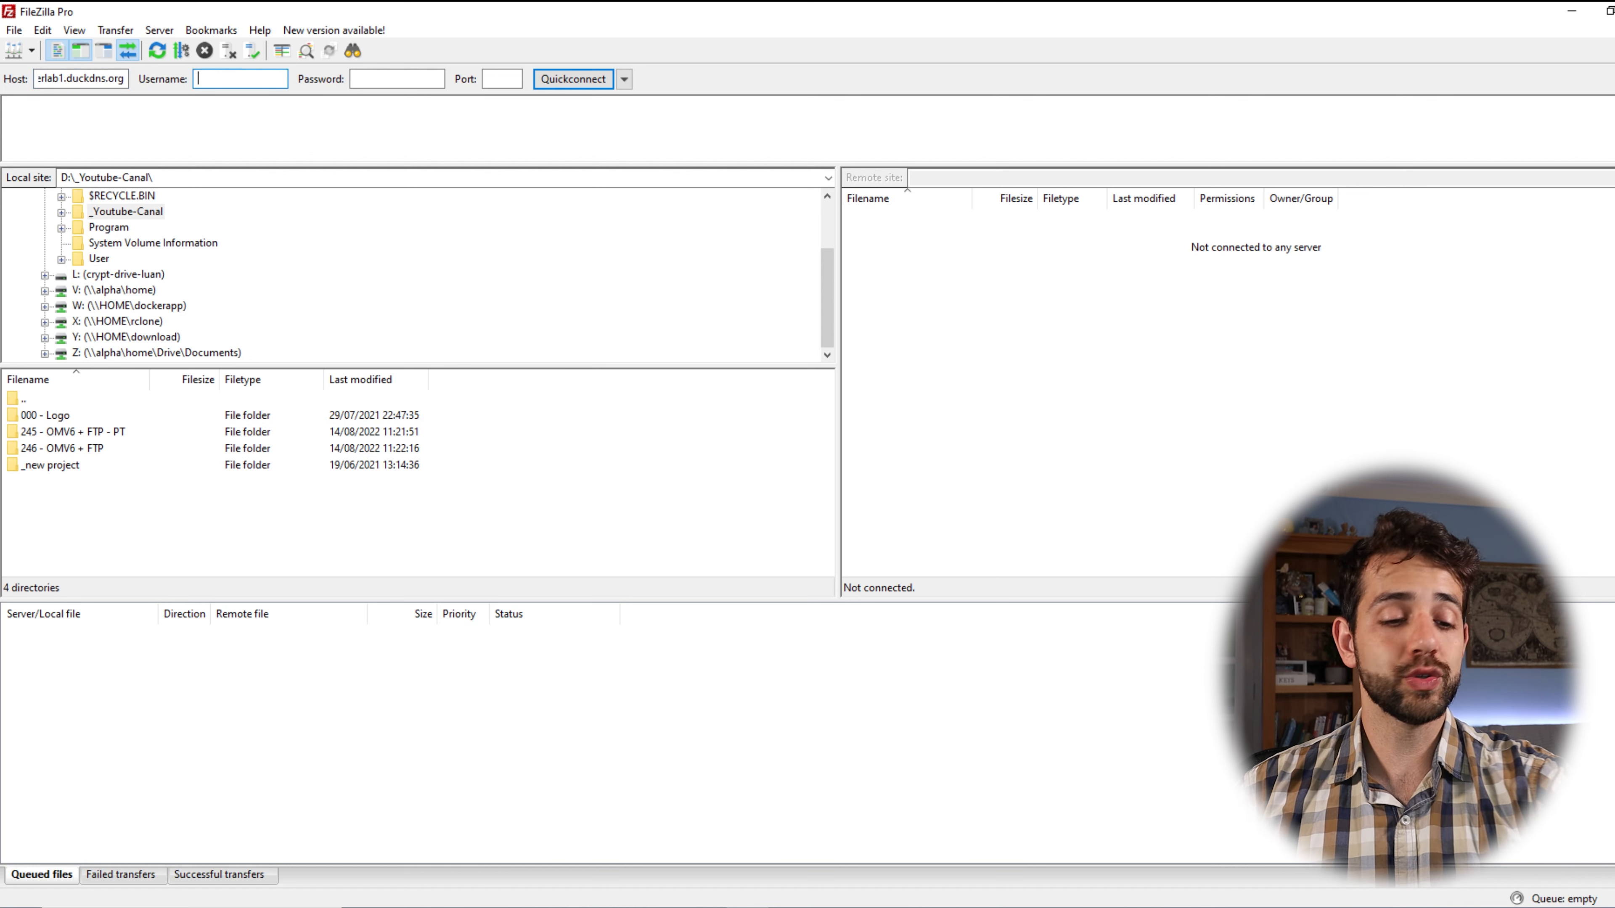
text(ftp)
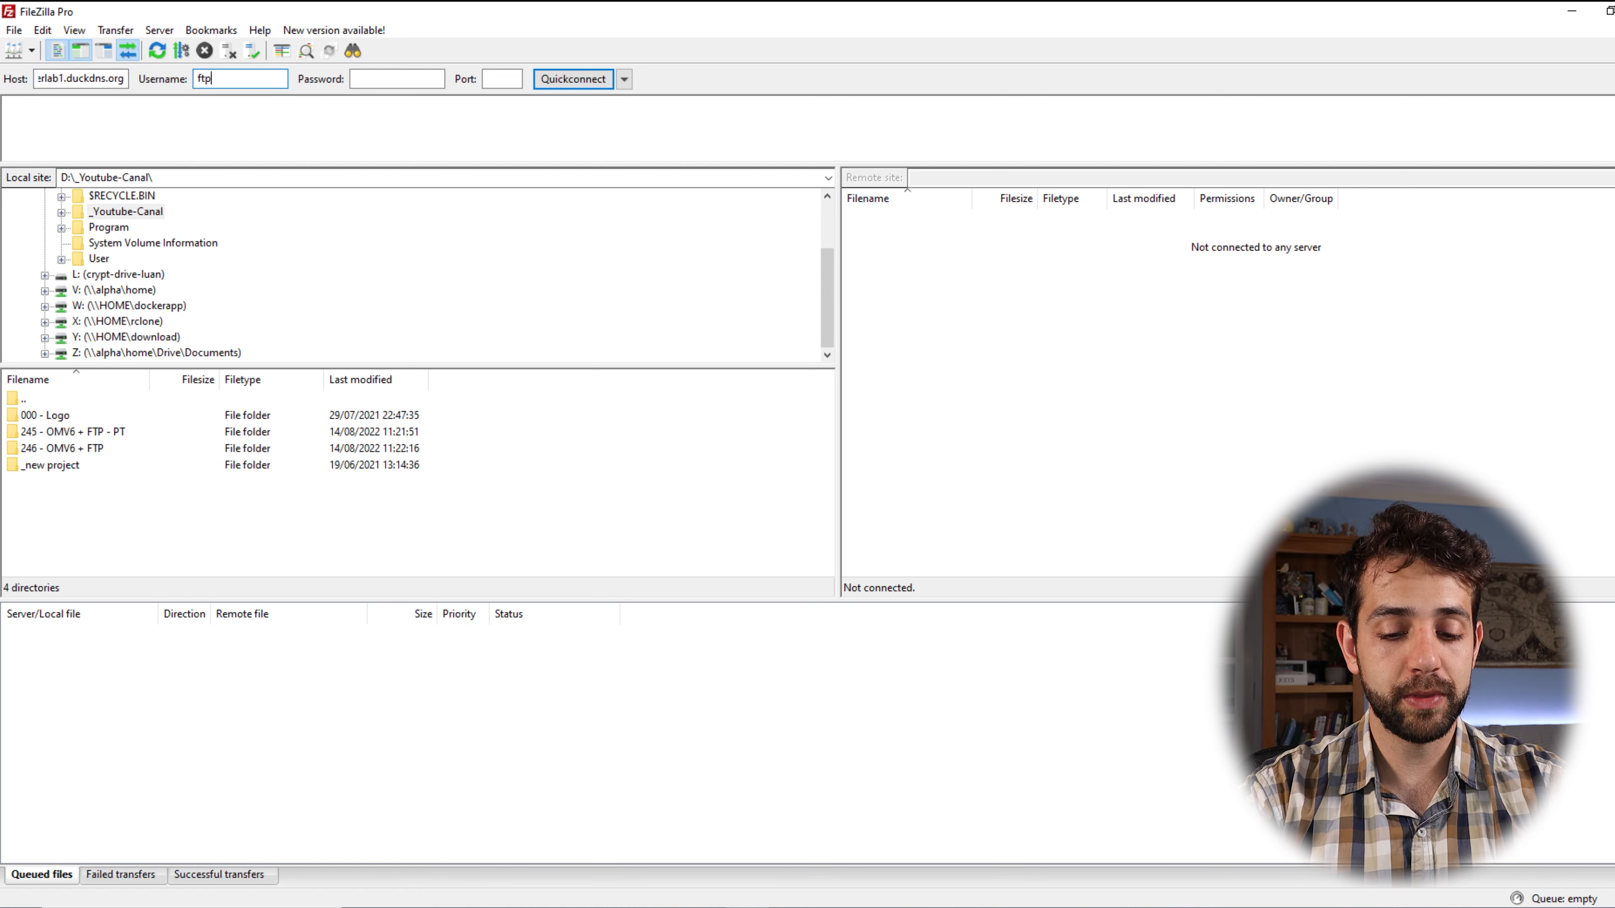
text(-user)
key(Tab)
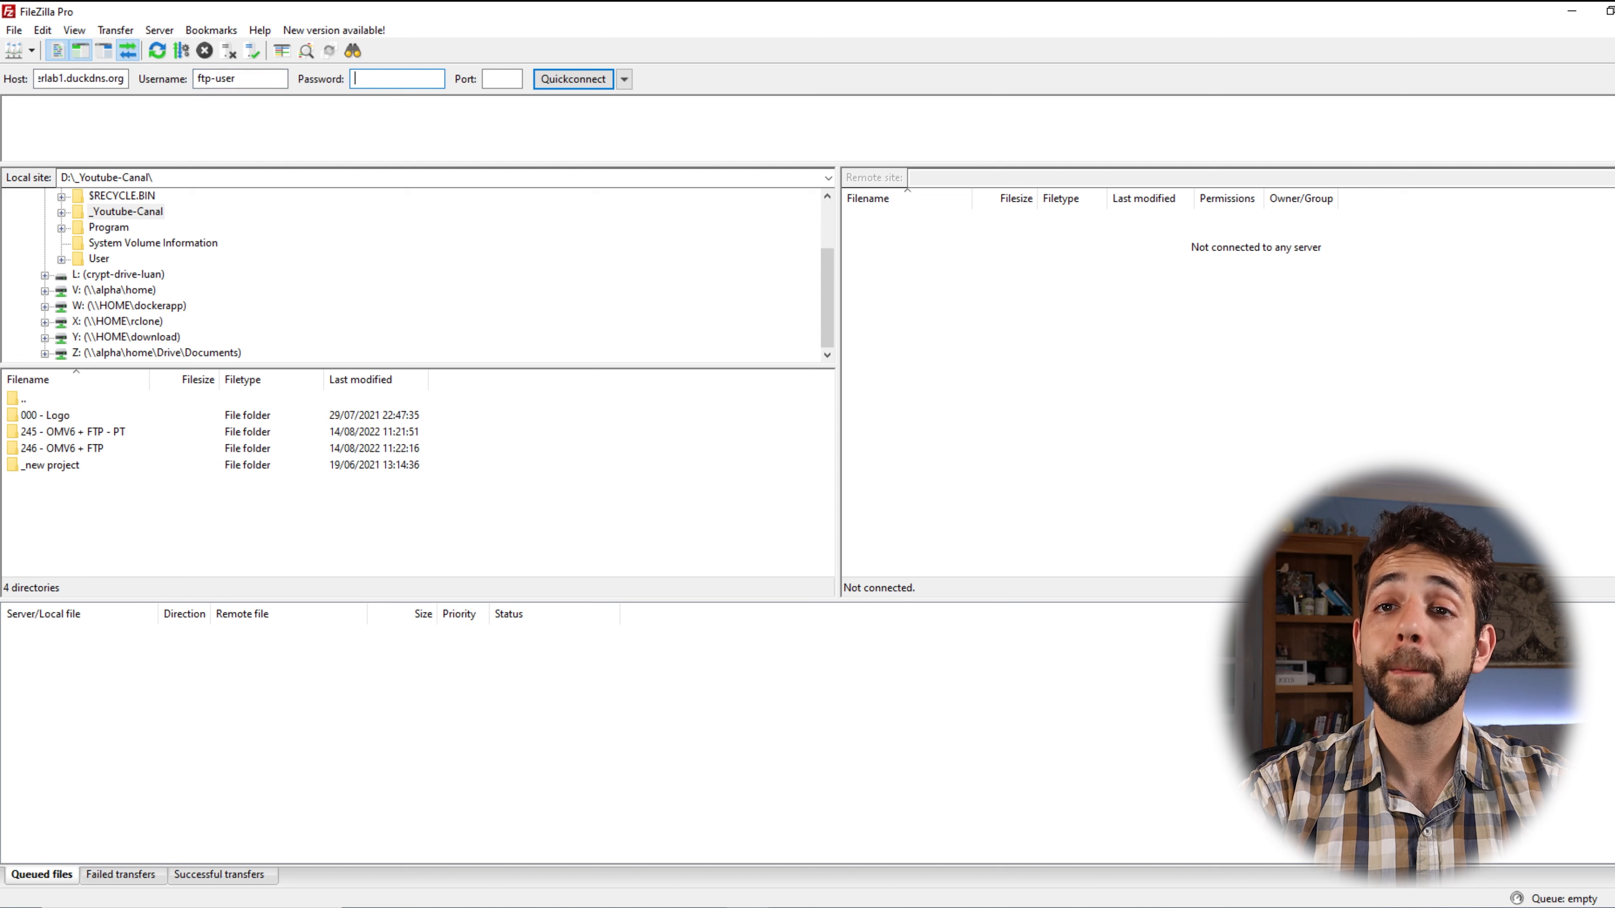
text(*********)
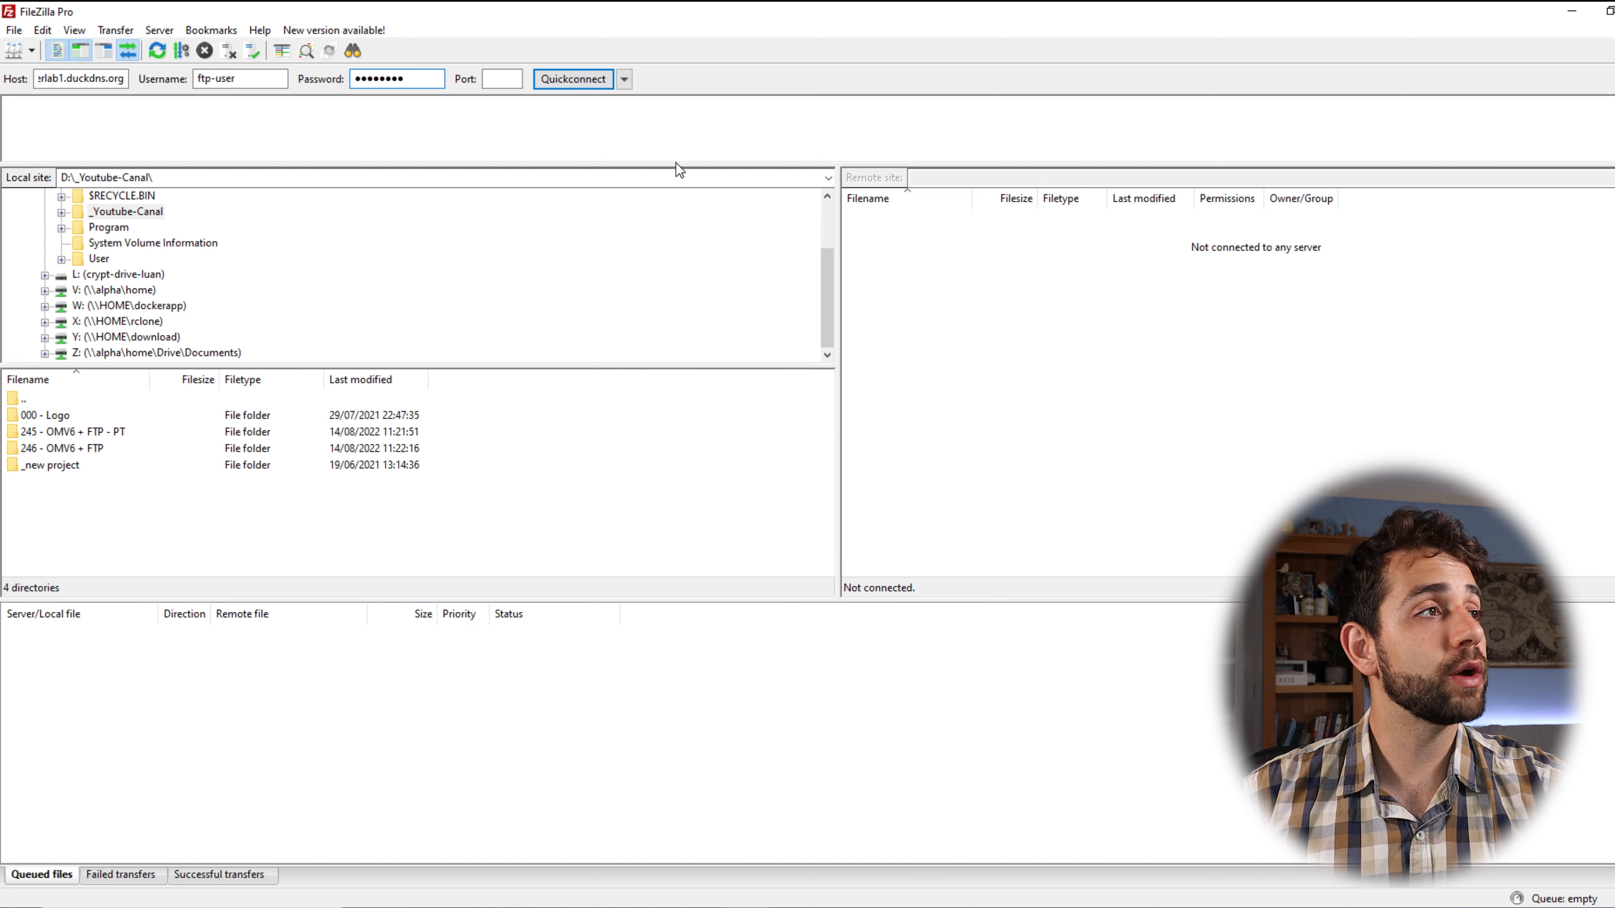
click(500, 77)
text(21)
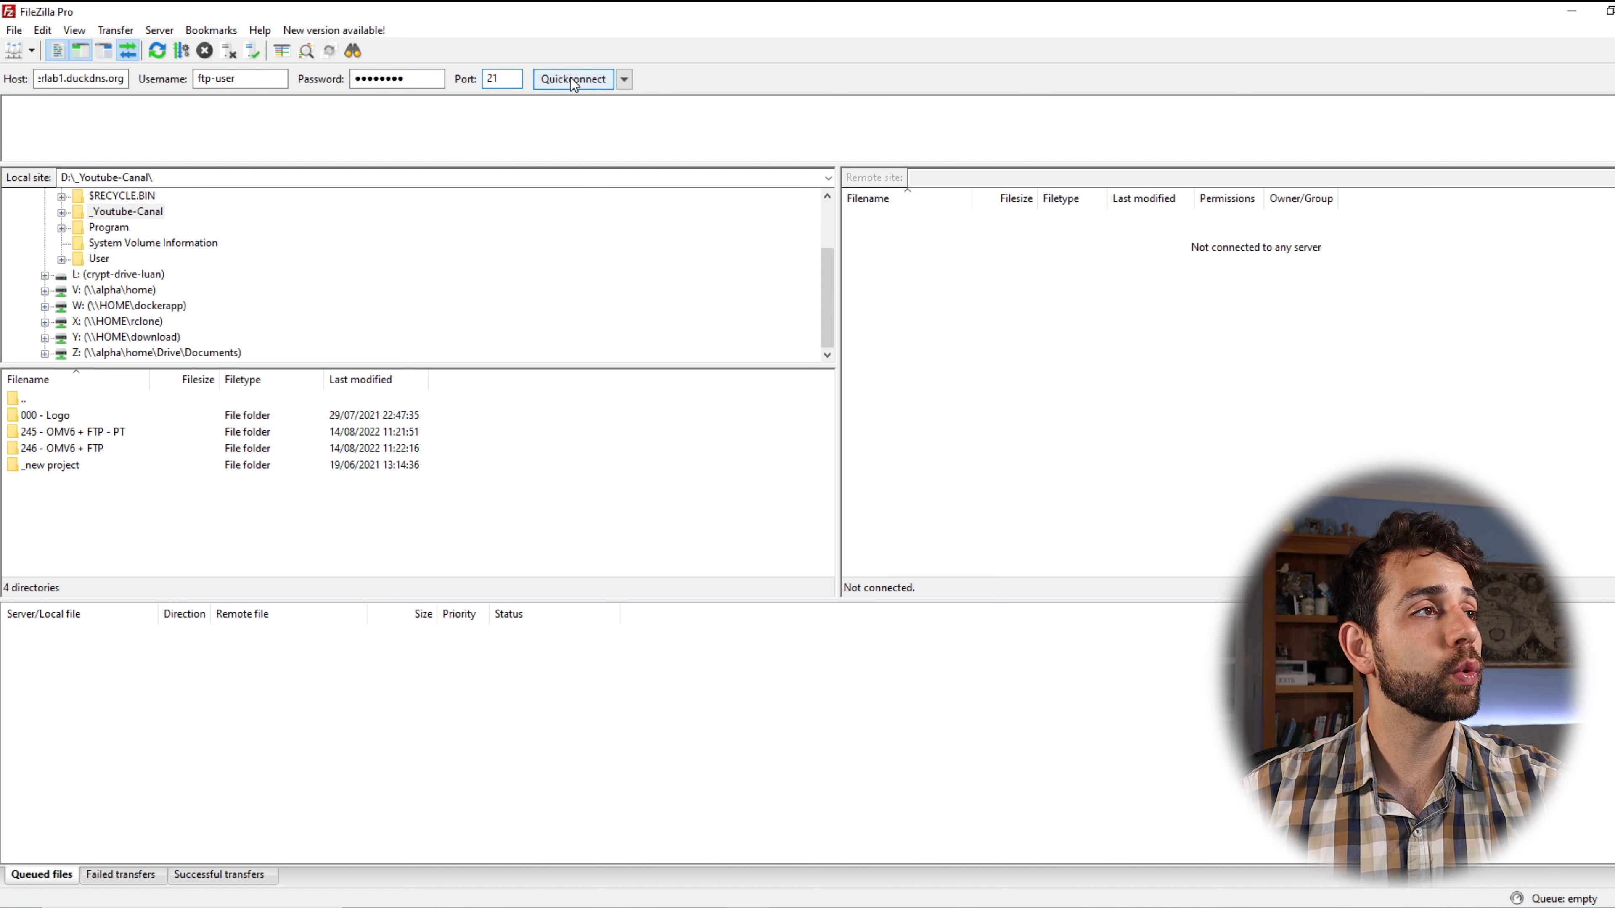
click(570, 78)
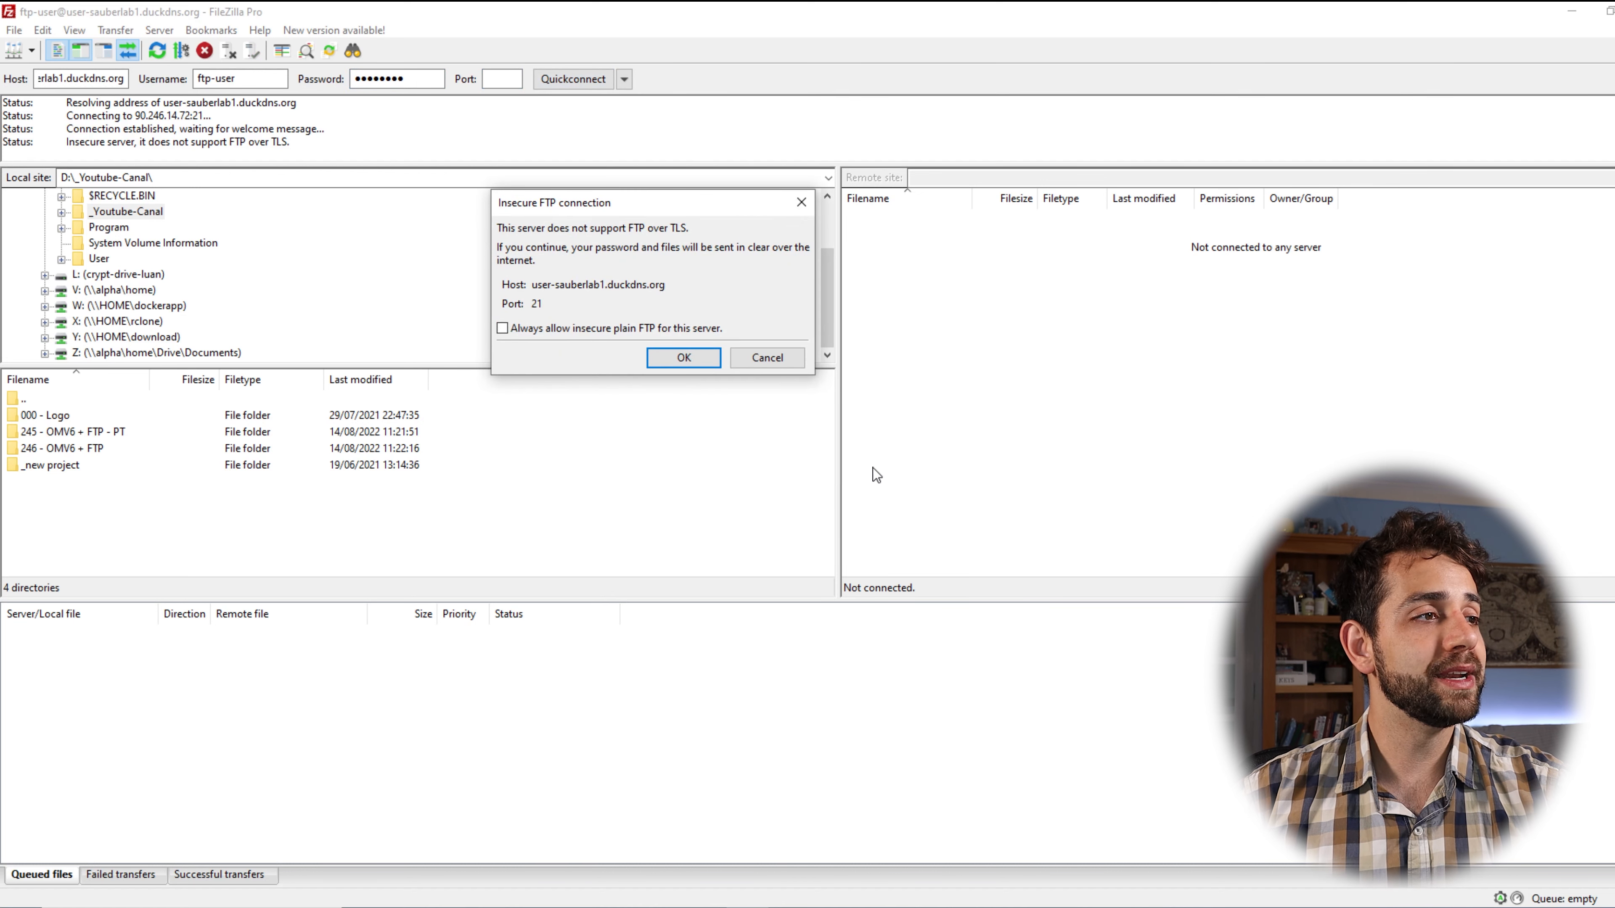
Accept the plain-FTP warning and upload the 245 - OMV6 + FTP - PT folder into /home, overwriting.
click(684, 357)
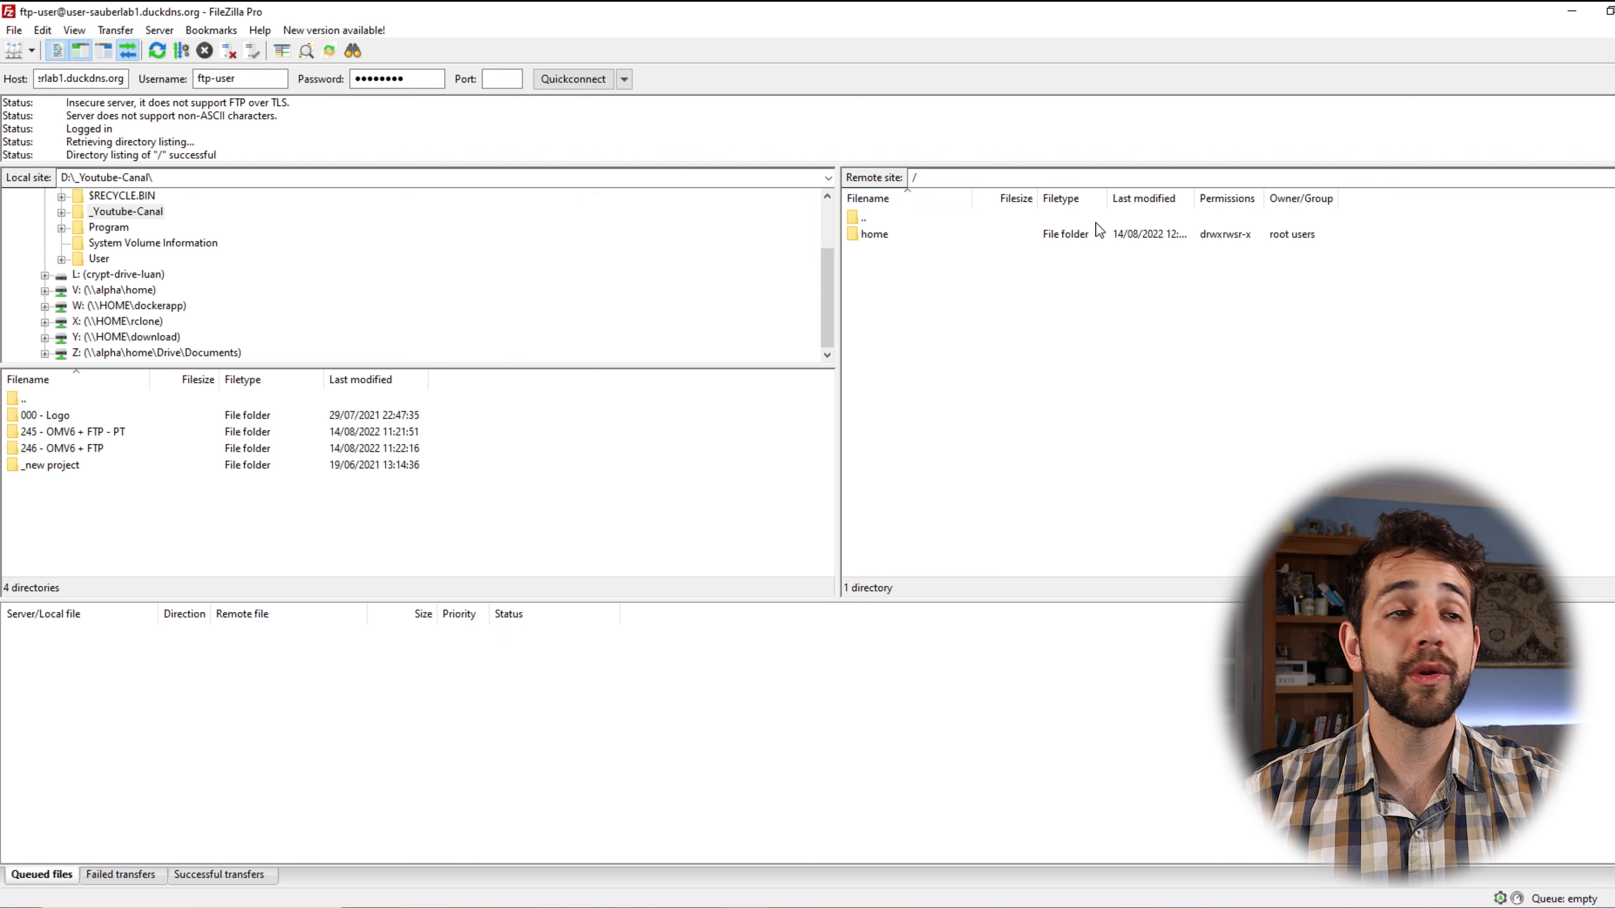
double_click(873, 232)
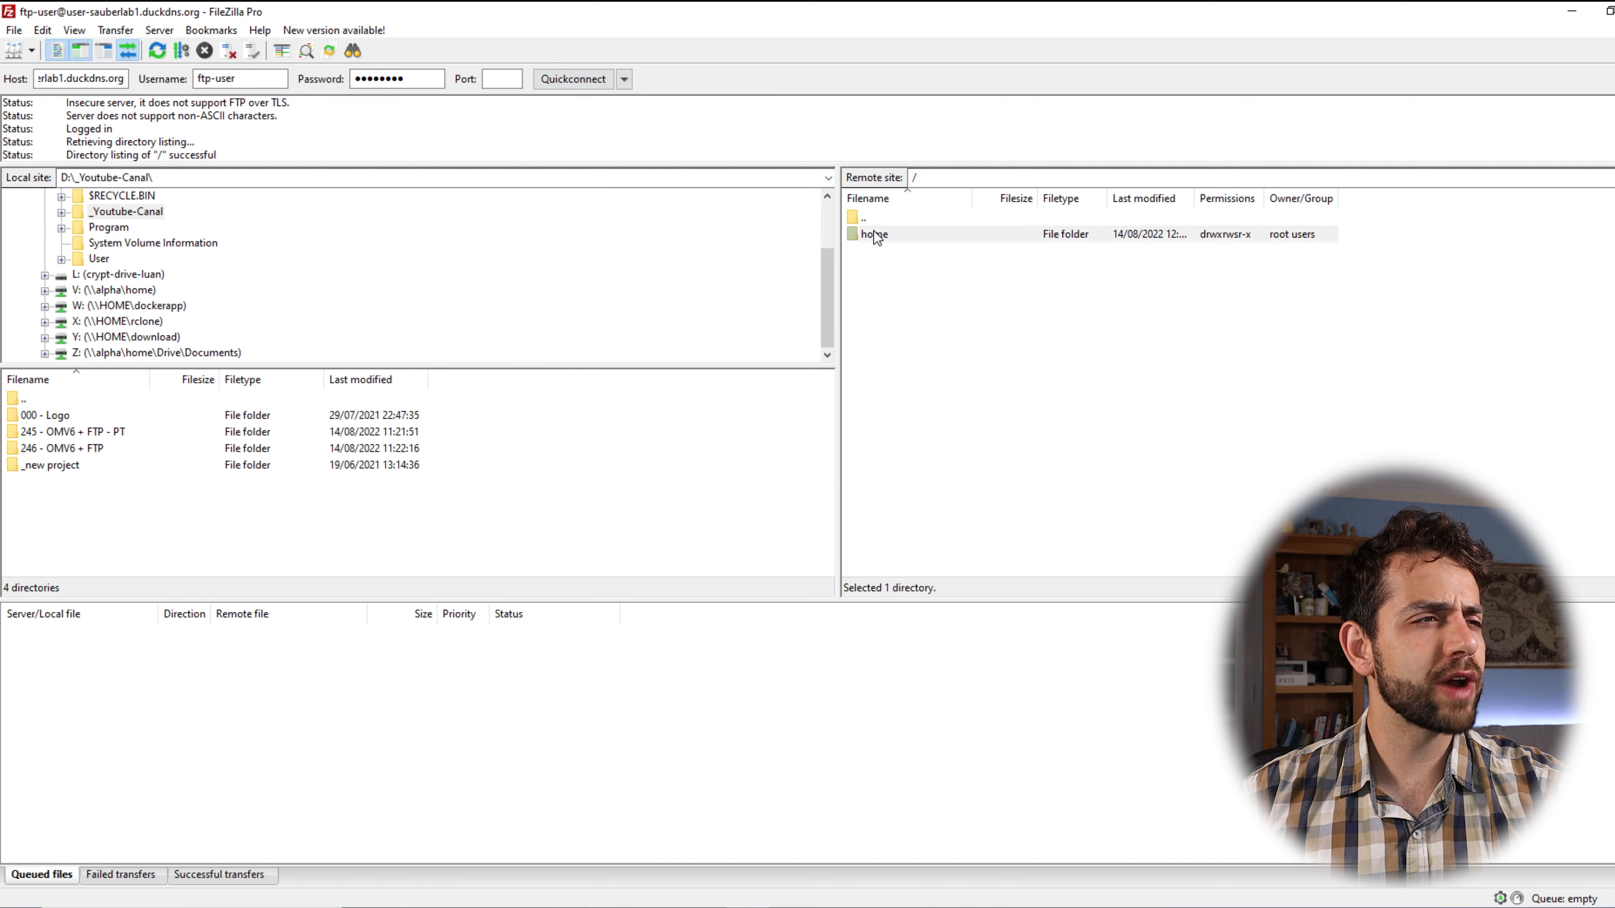
click(90, 431)
click(64, 449)
drag(118, 433, 1214, 524)
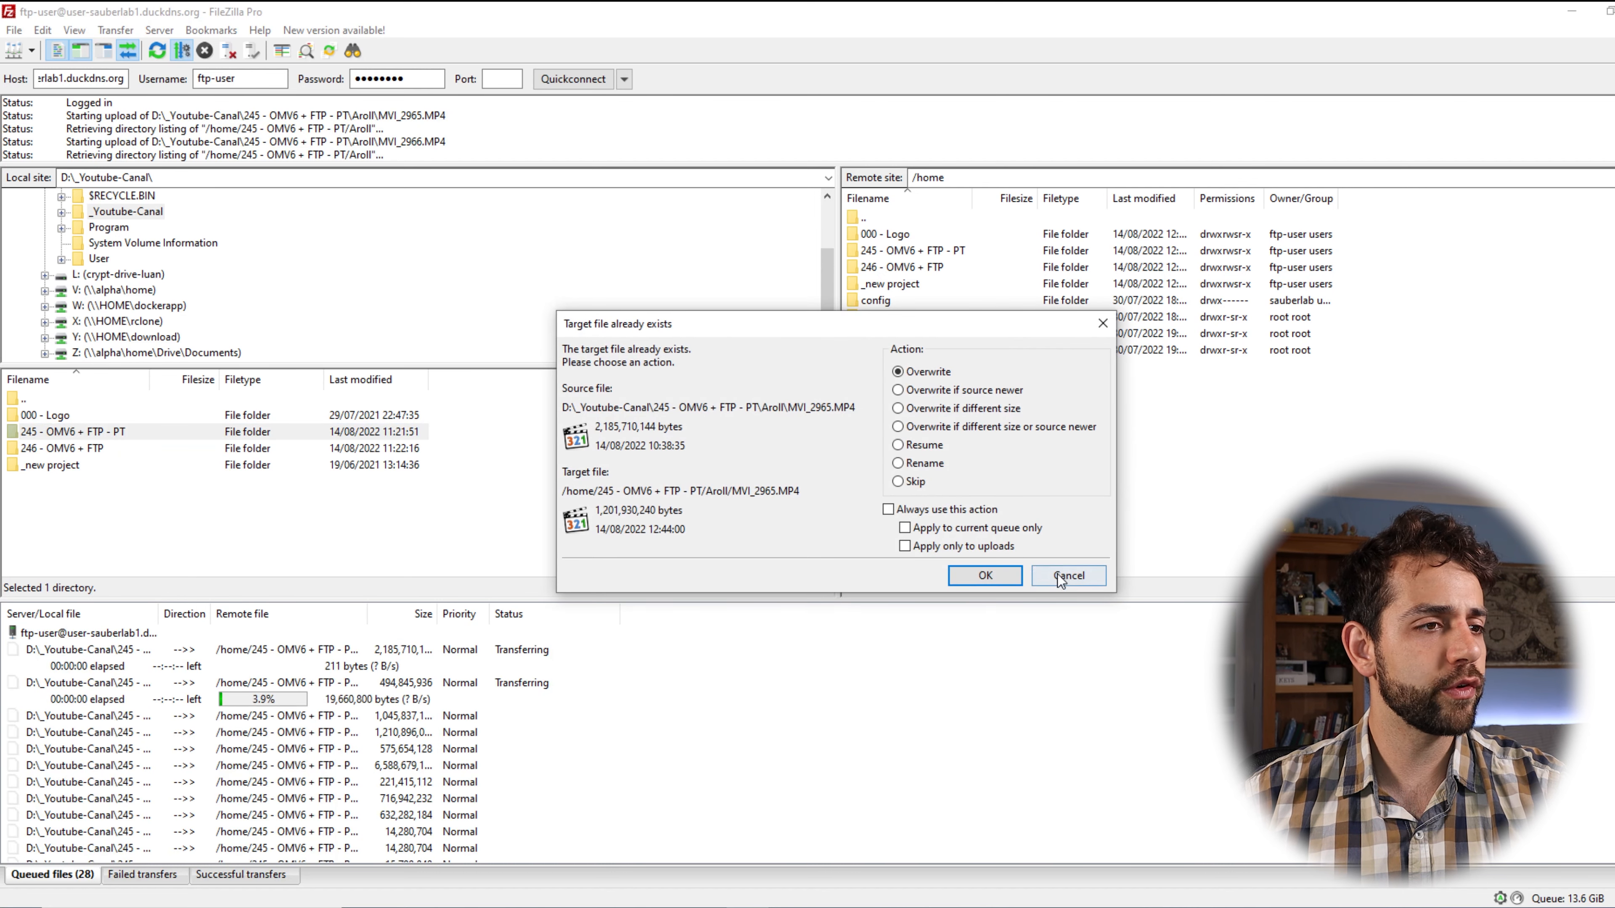
click(985, 574)
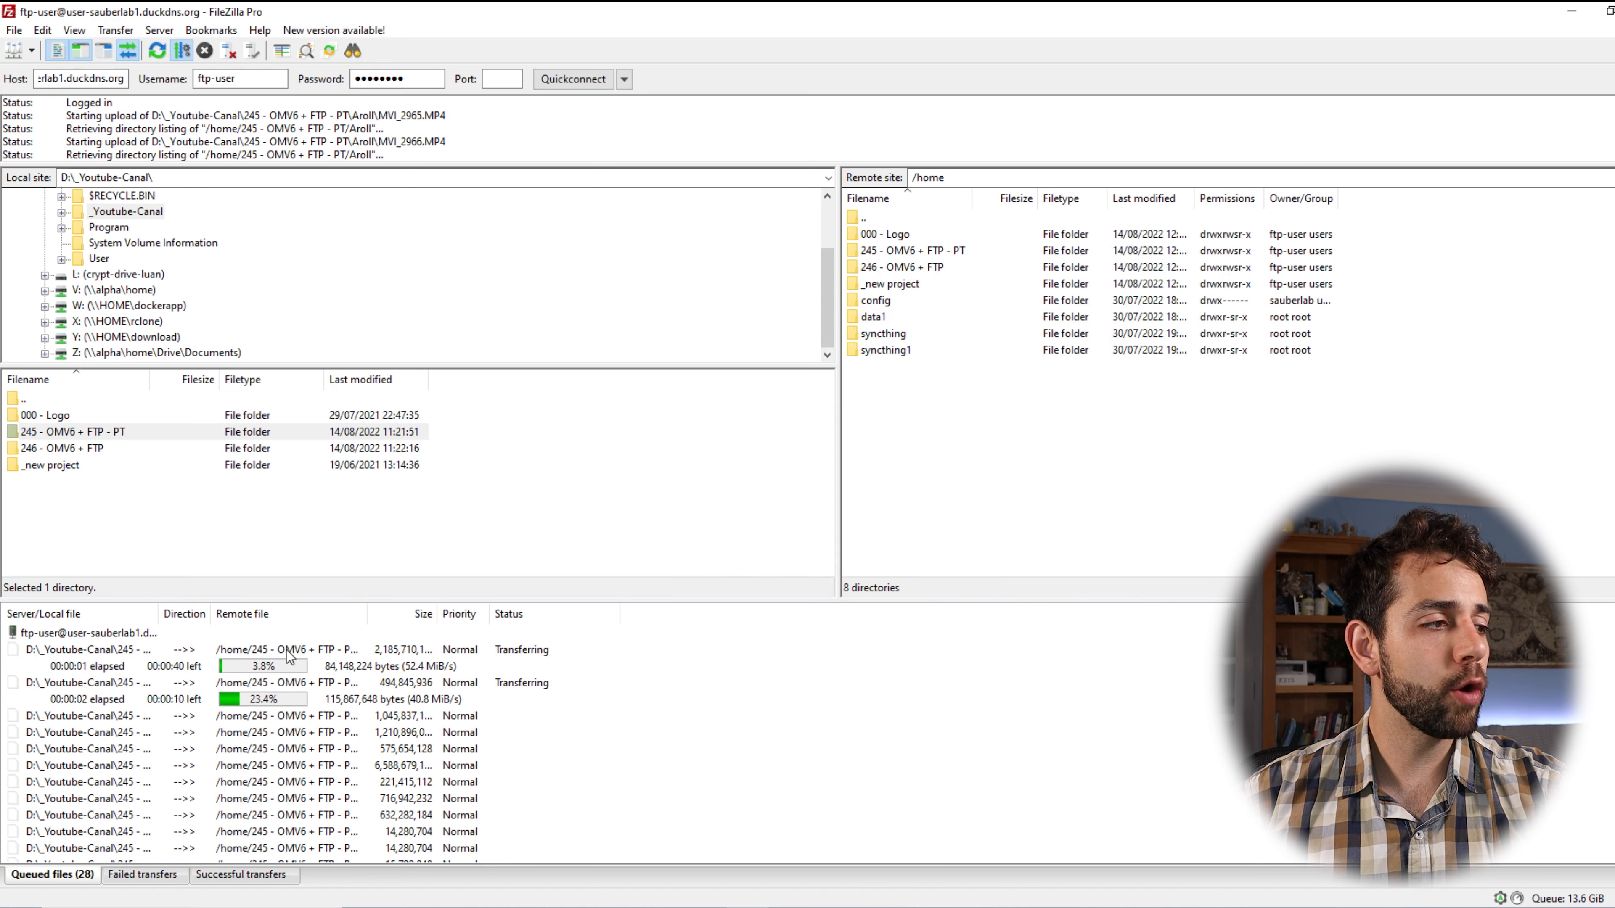
Stop all queued transfers and delete the remote 245 and 246 OMV6 + FTP folders.
right_click(283, 690)
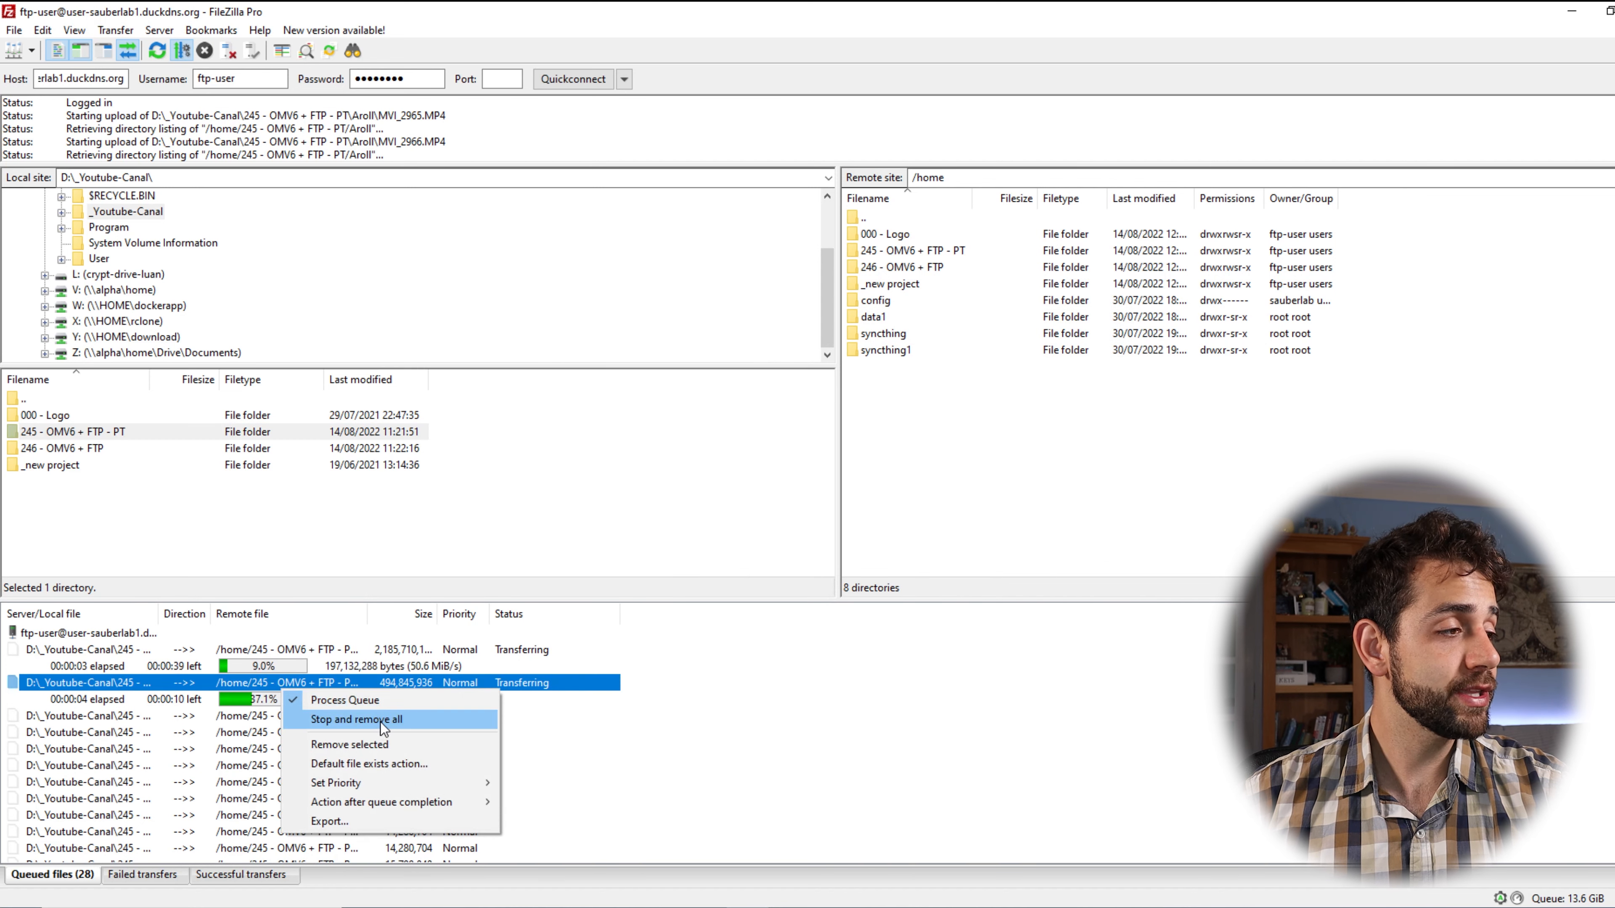
click(380, 722)
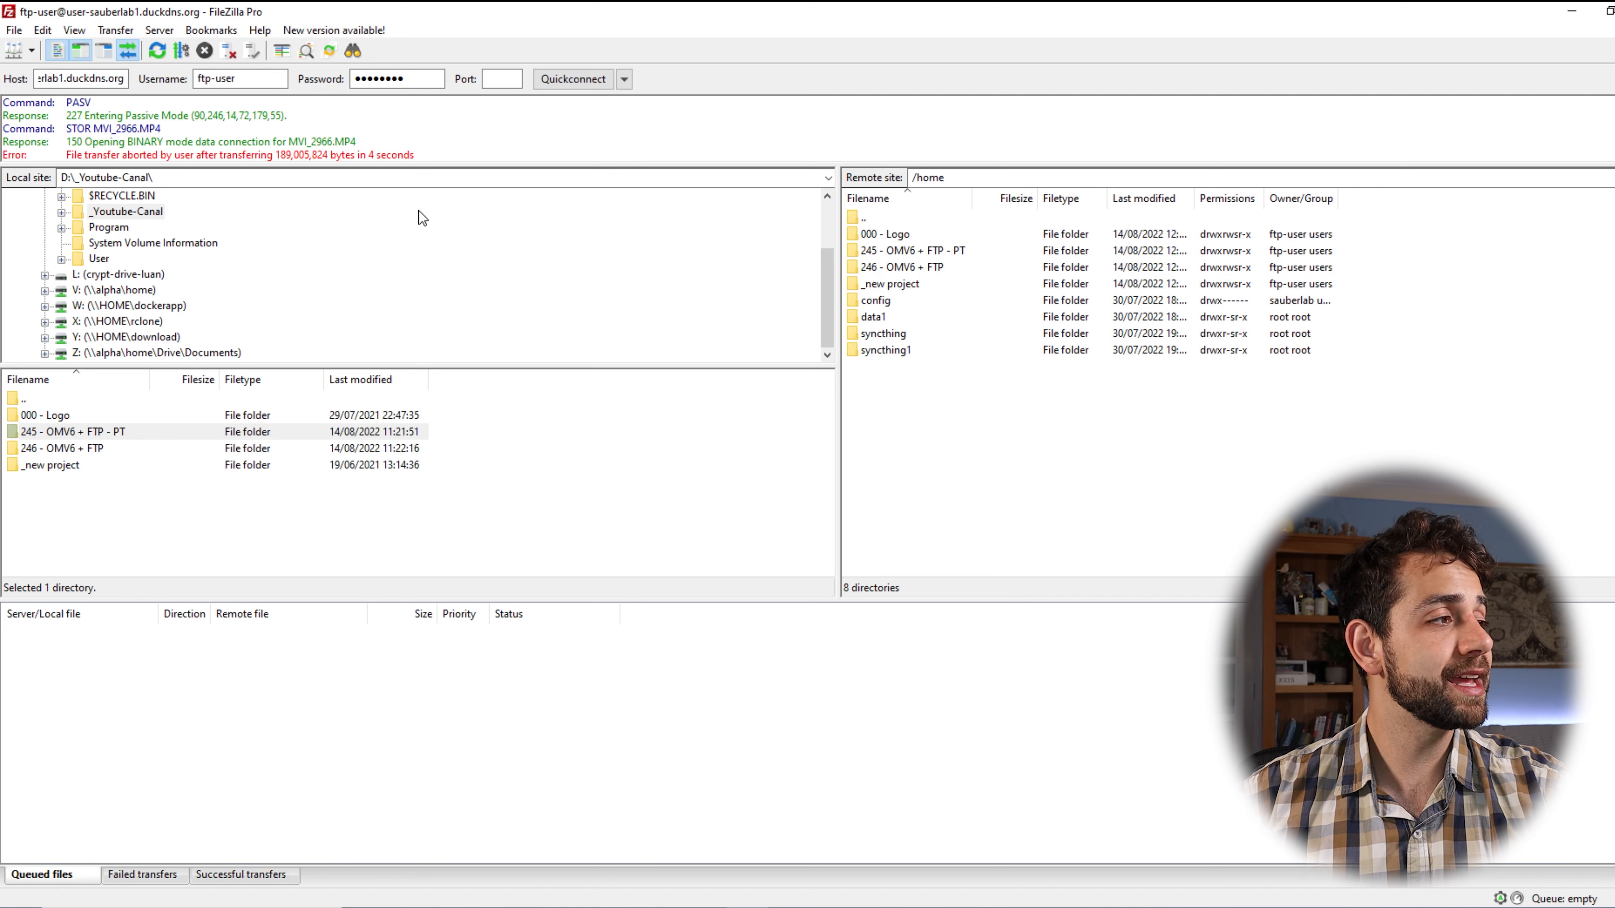
click(937, 263)
click(952, 252)
key(Delete)
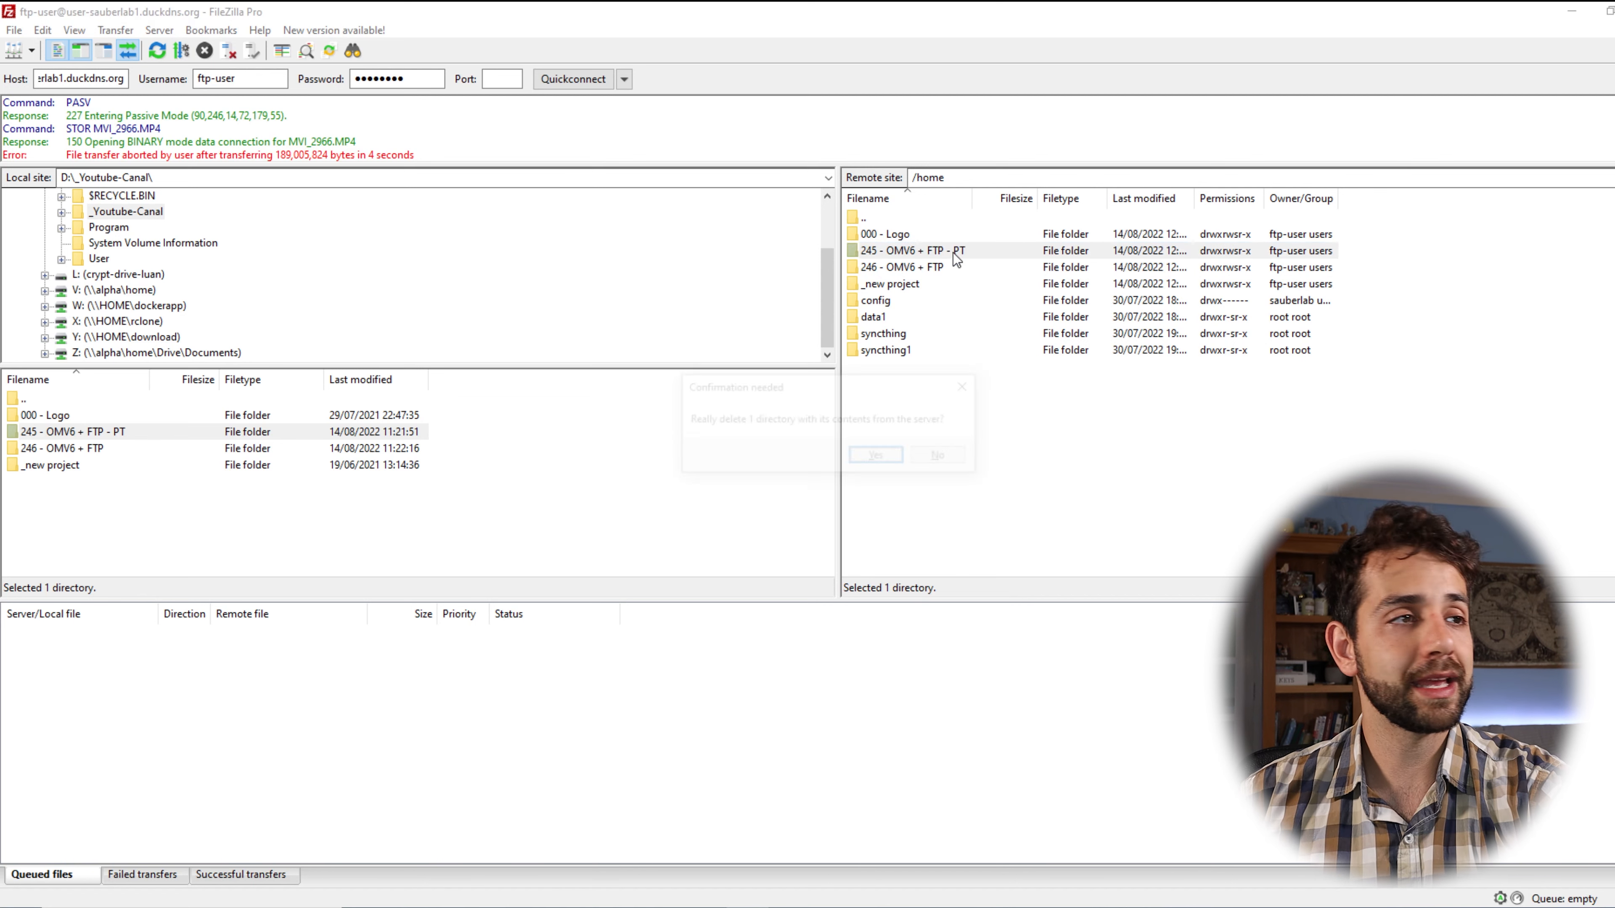
click(871, 455)
key(Delete)
click(876, 458)
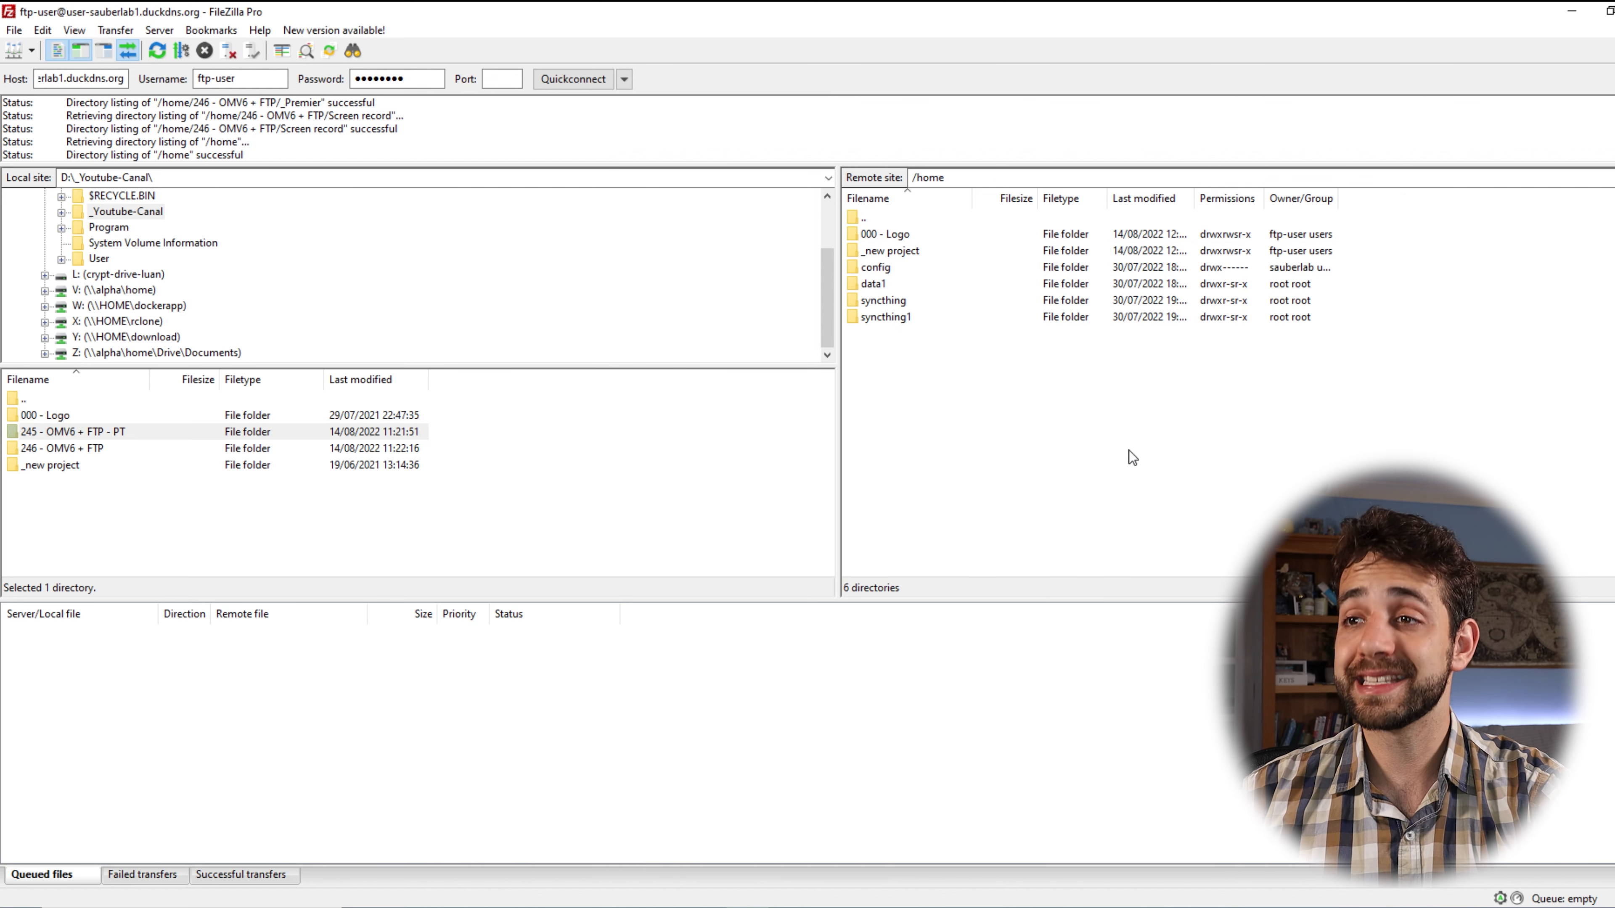
drag(94, 79, 2, 67)
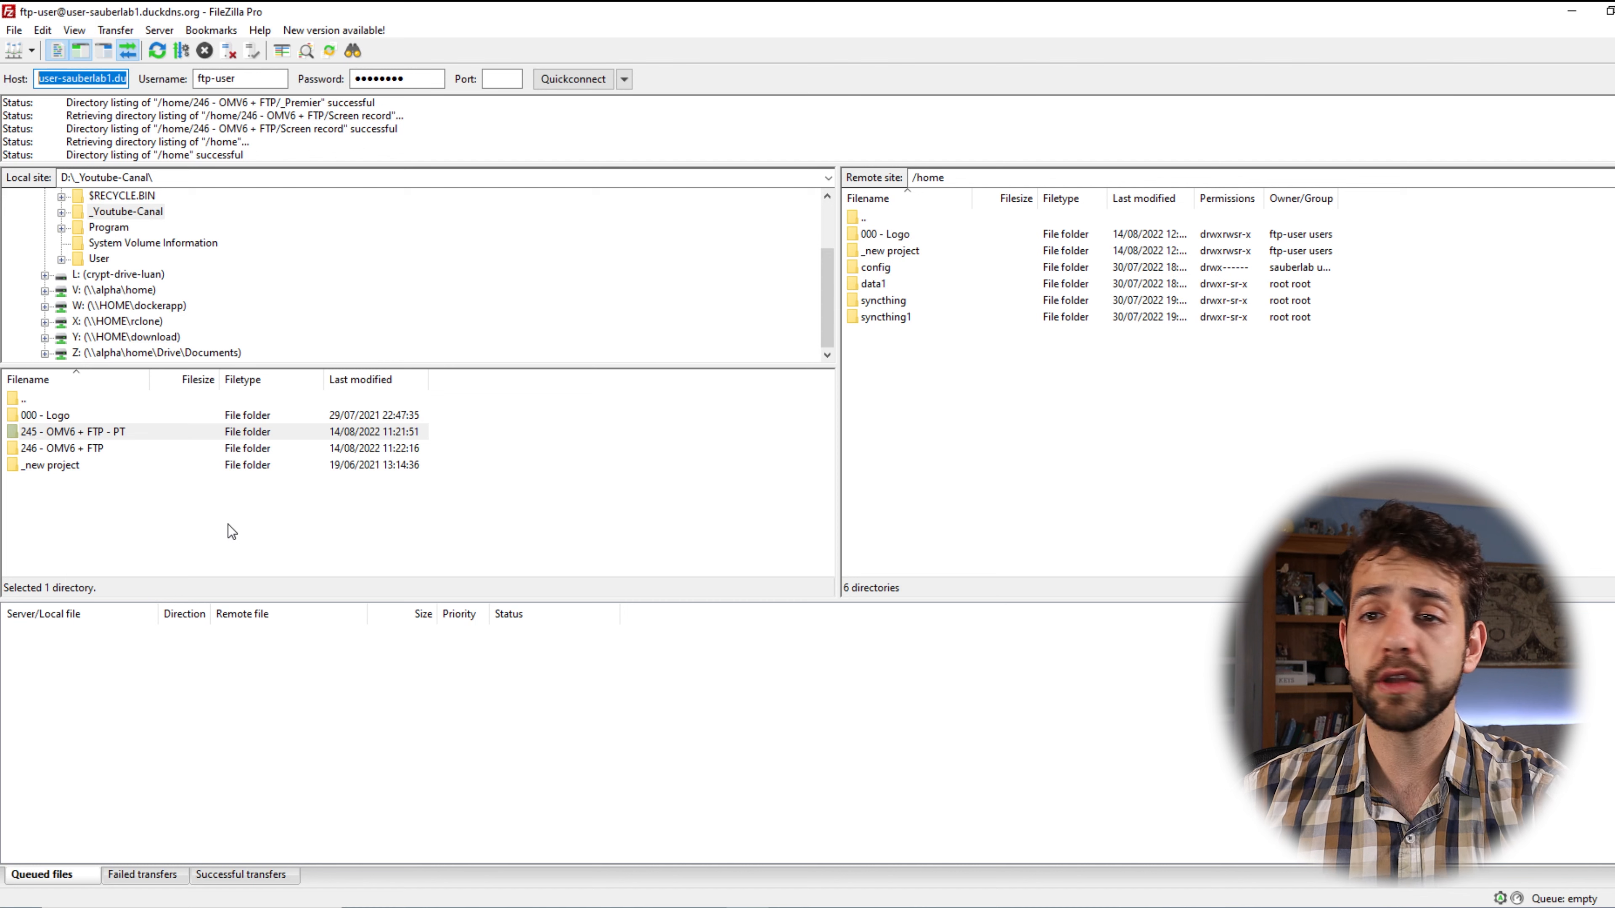
key(alt+Tab)
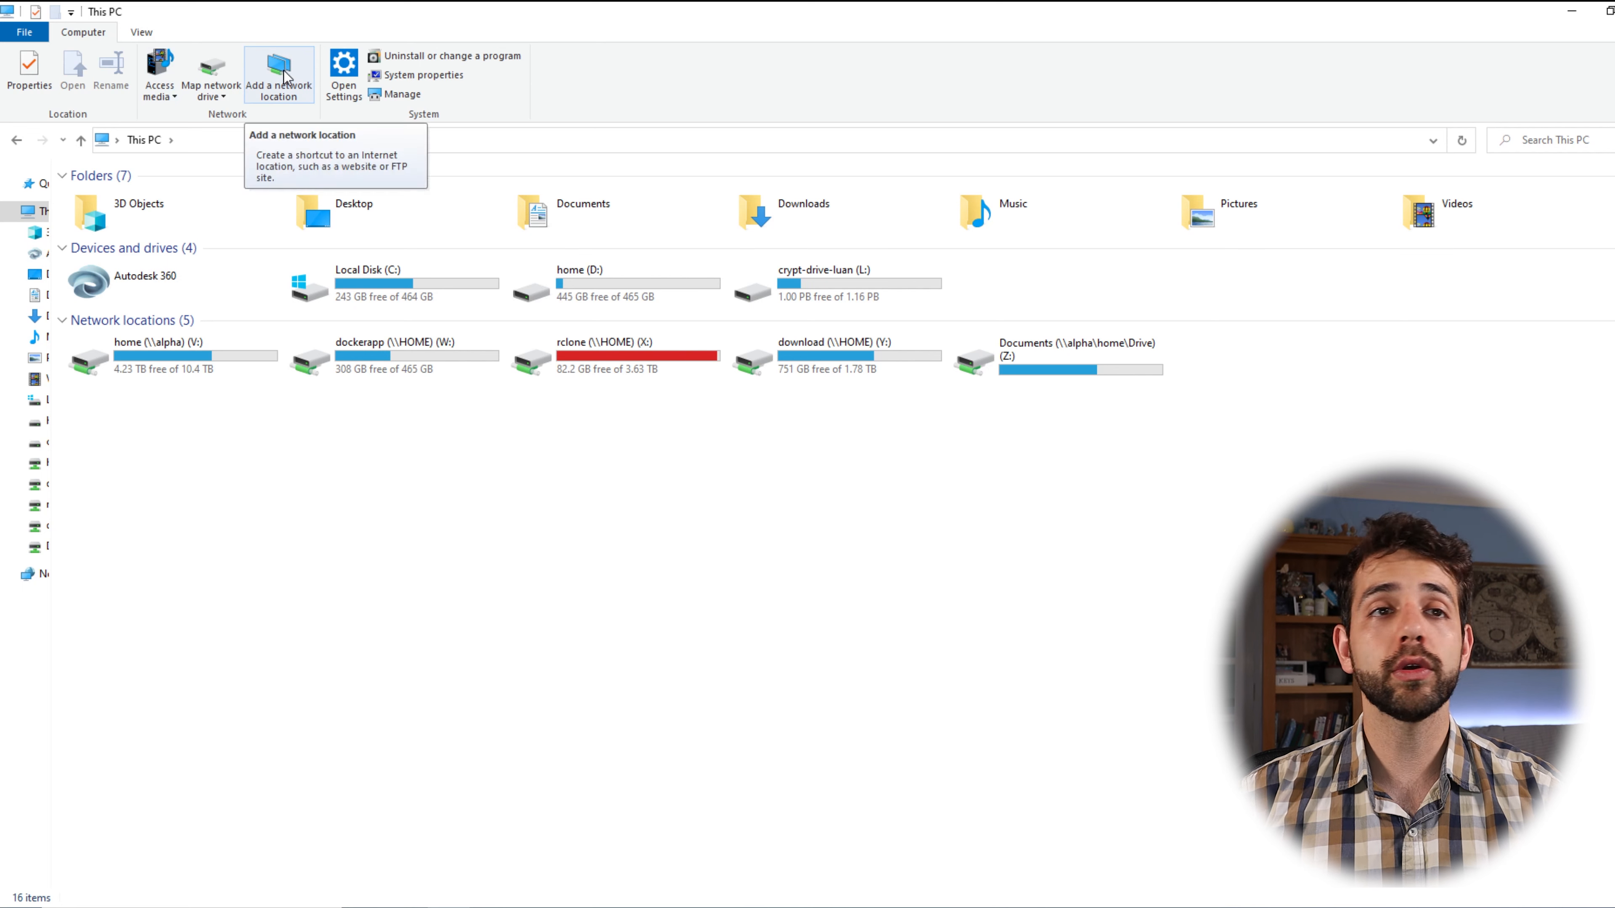
Start a custom network location at address ftp://user-sauberlab1.duckdns.org:21.
click(311, 89)
click(989, 646)
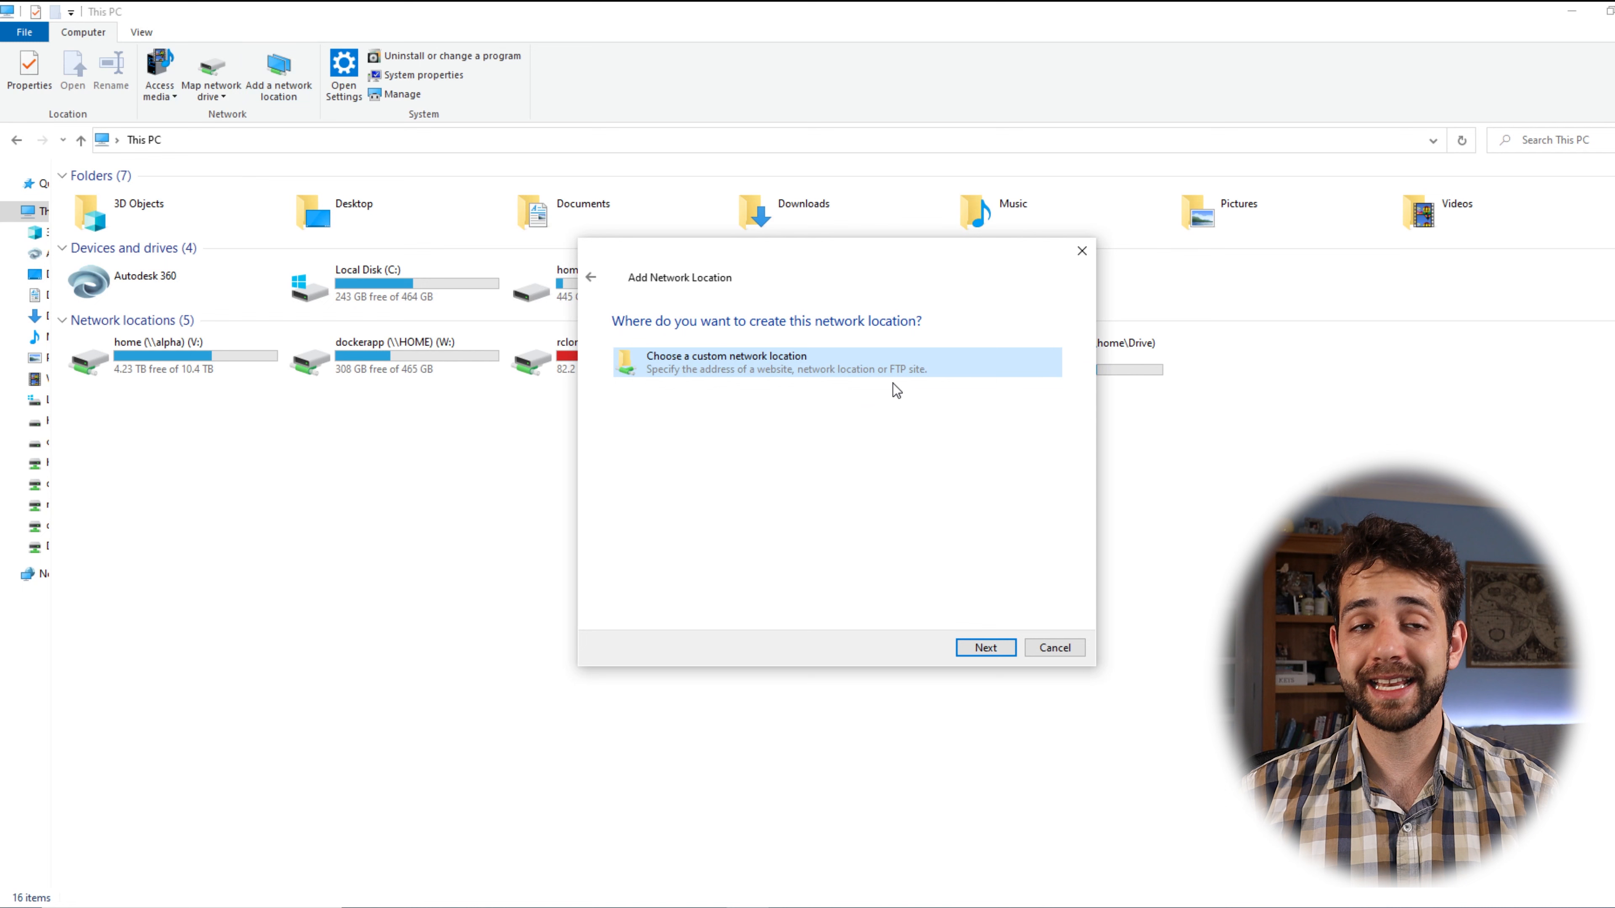
click(984, 647)
key(ctrl+v)
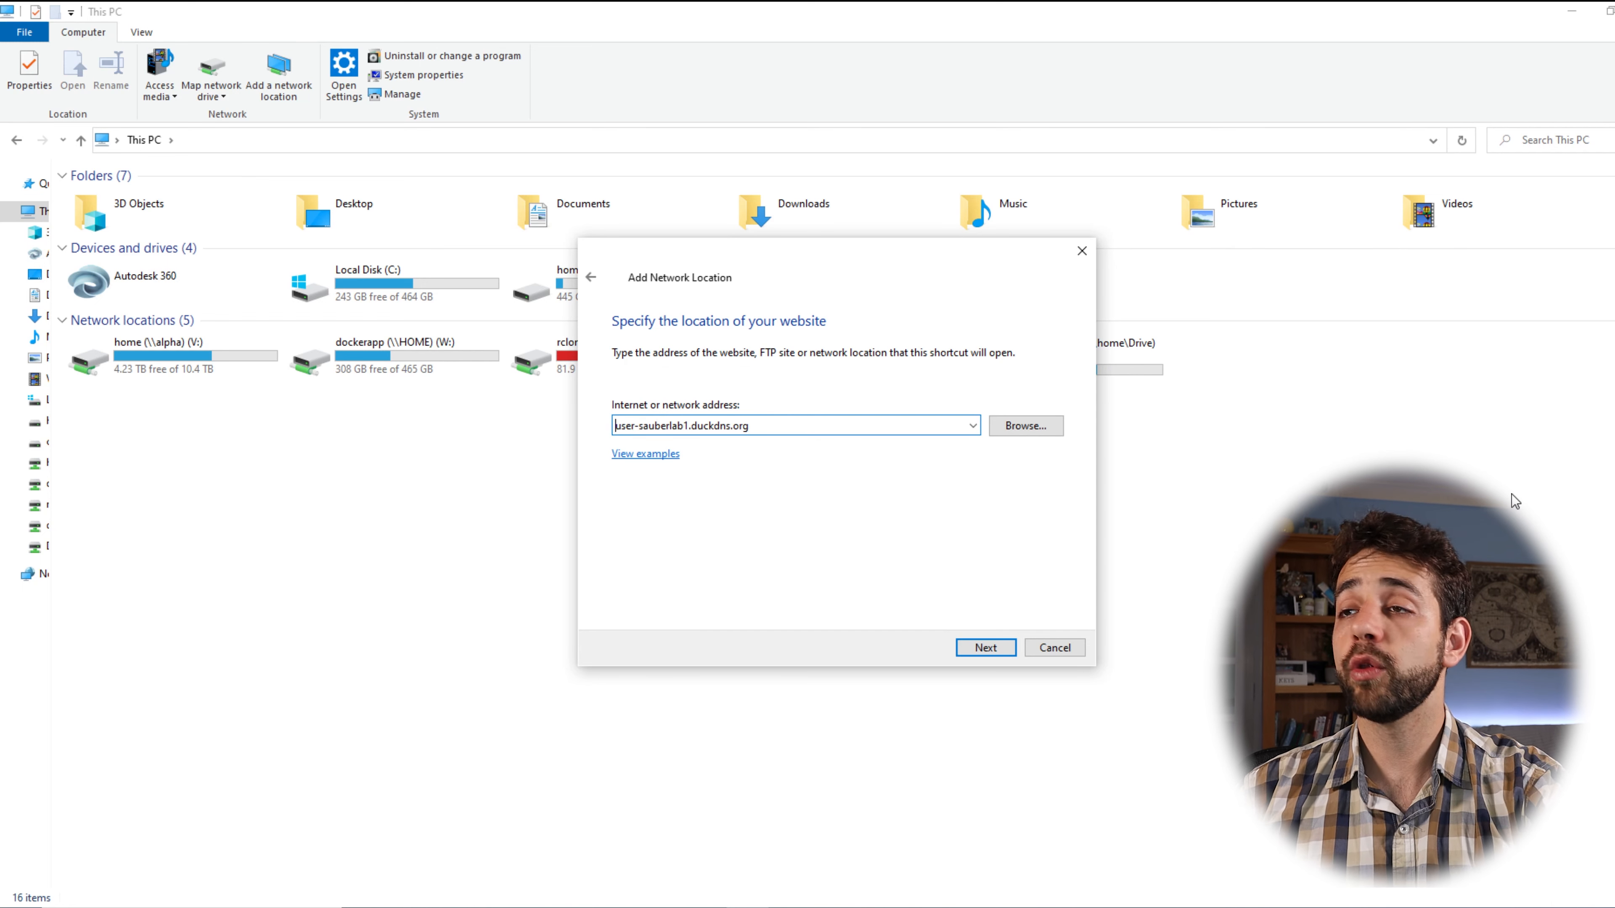
key(Home)
text(ftp://)
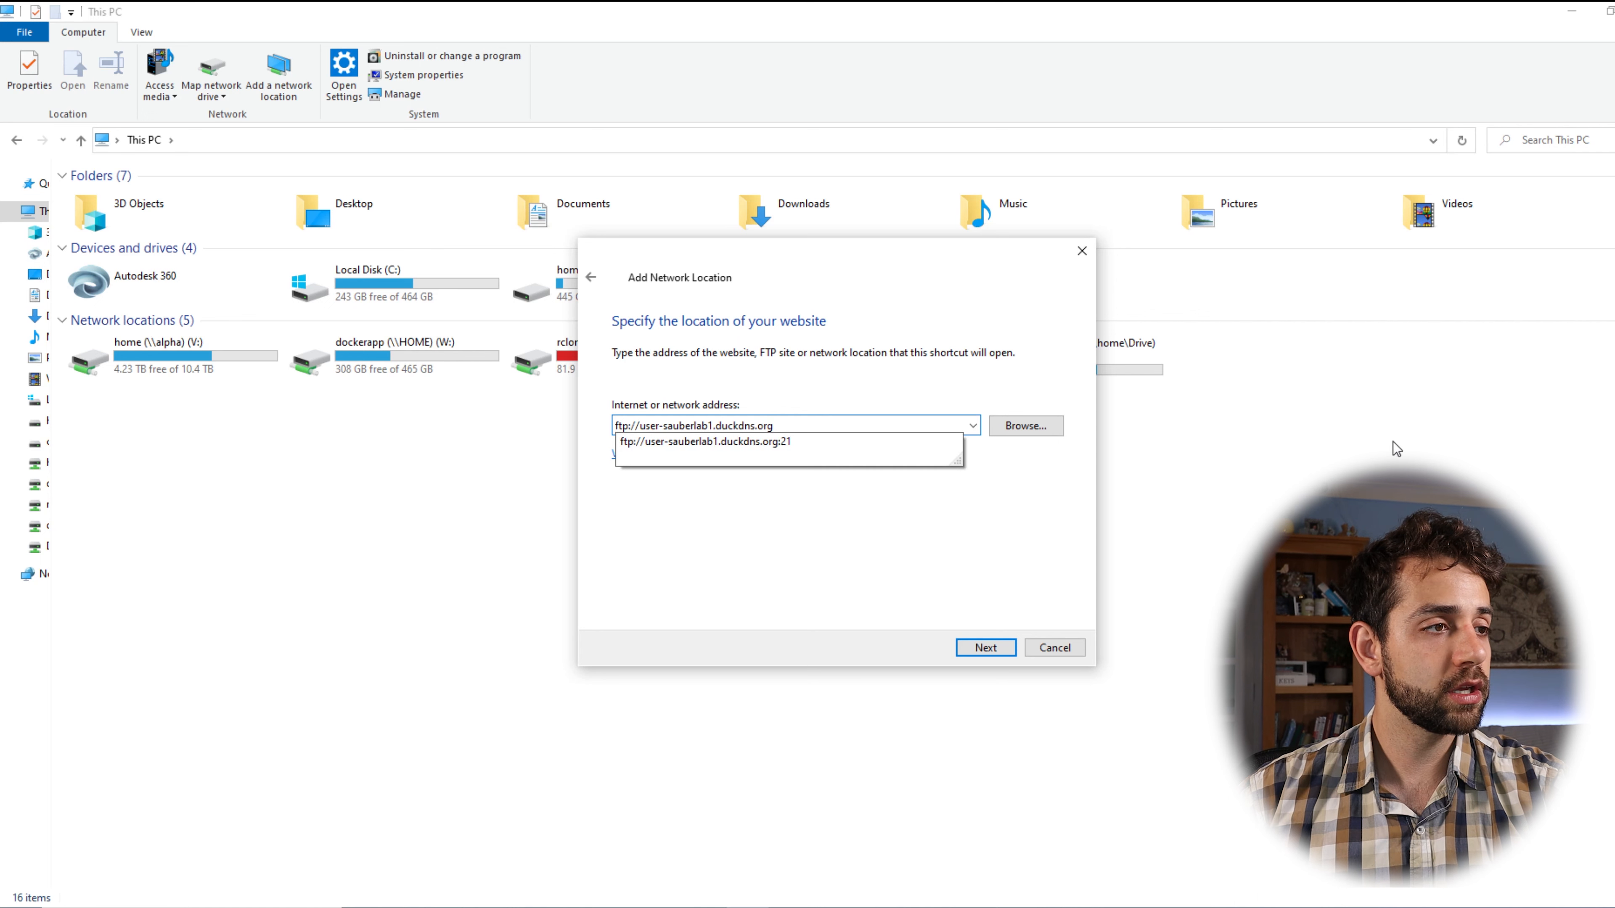
click(803, 435)
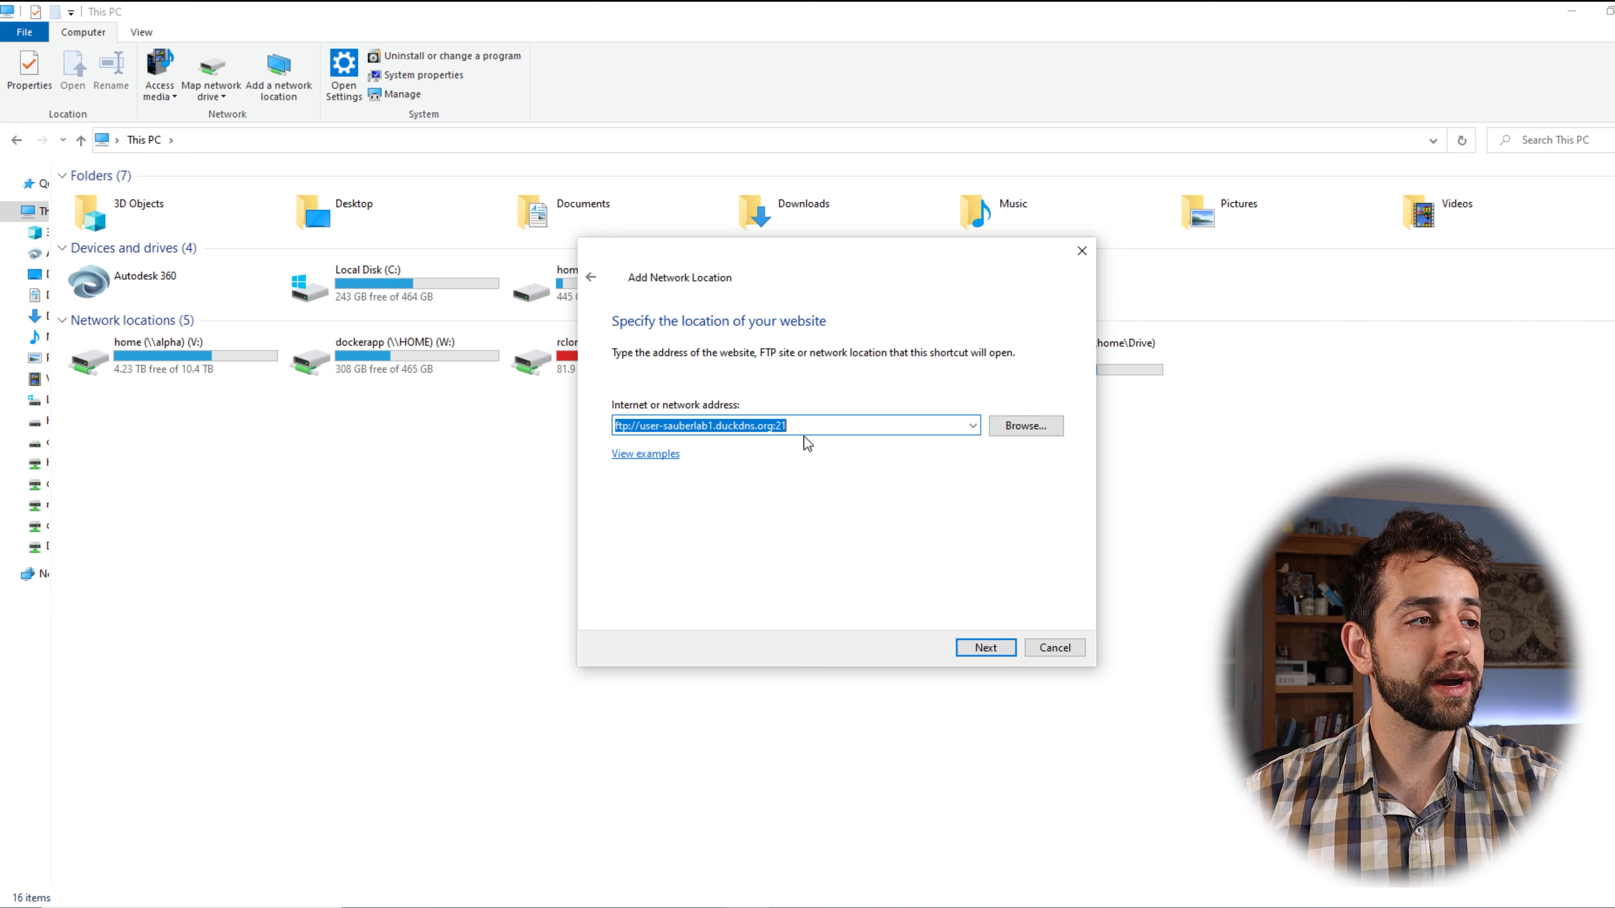
mouse_move(634, 425)
mouse_down()
mouse_move(889, 428)
mouse_move(614, 426)
mouse_up()
click(889, 428)
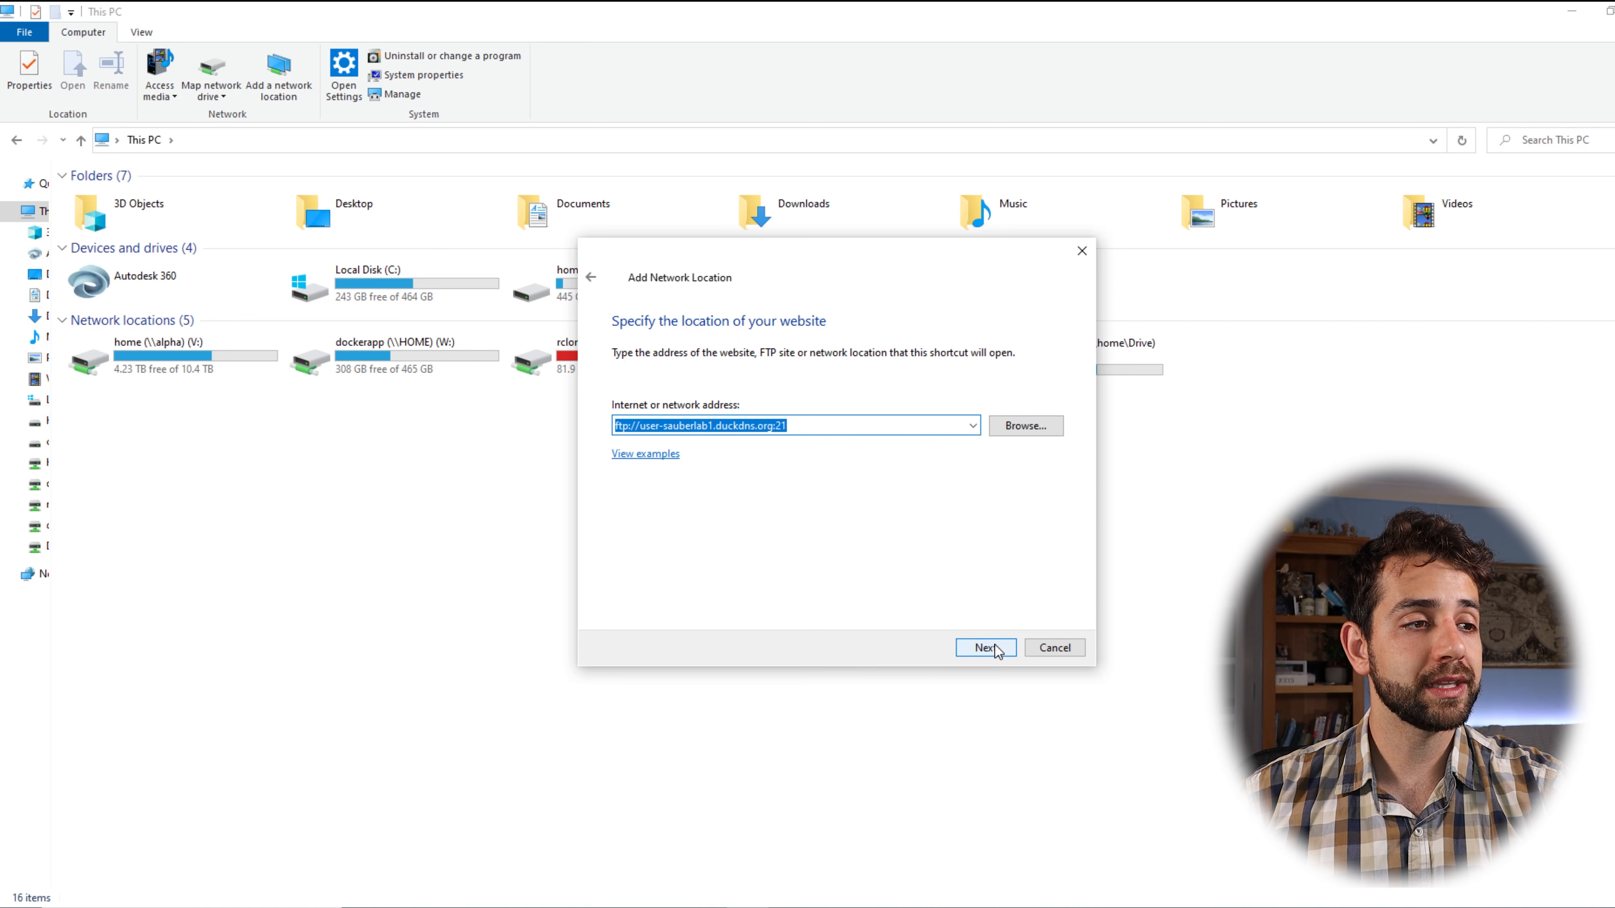
click(958, 647)
Turn off anonymous logon, use FTP user 'ftp-user', keep the default name, and finish.
click(696, 396)
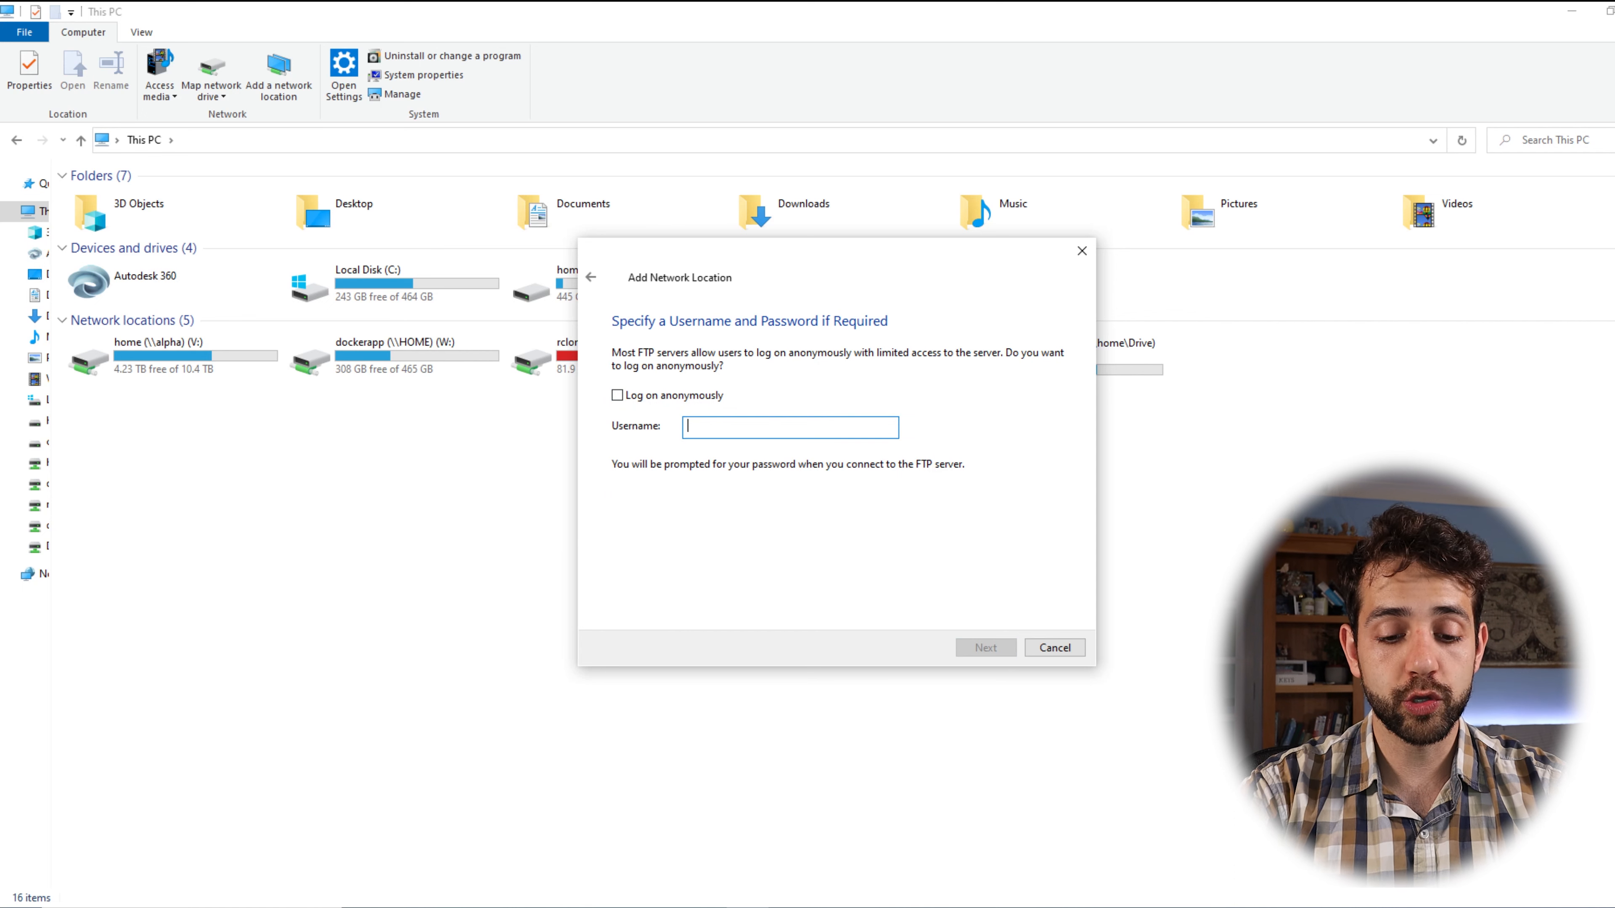
text(ftp-user)
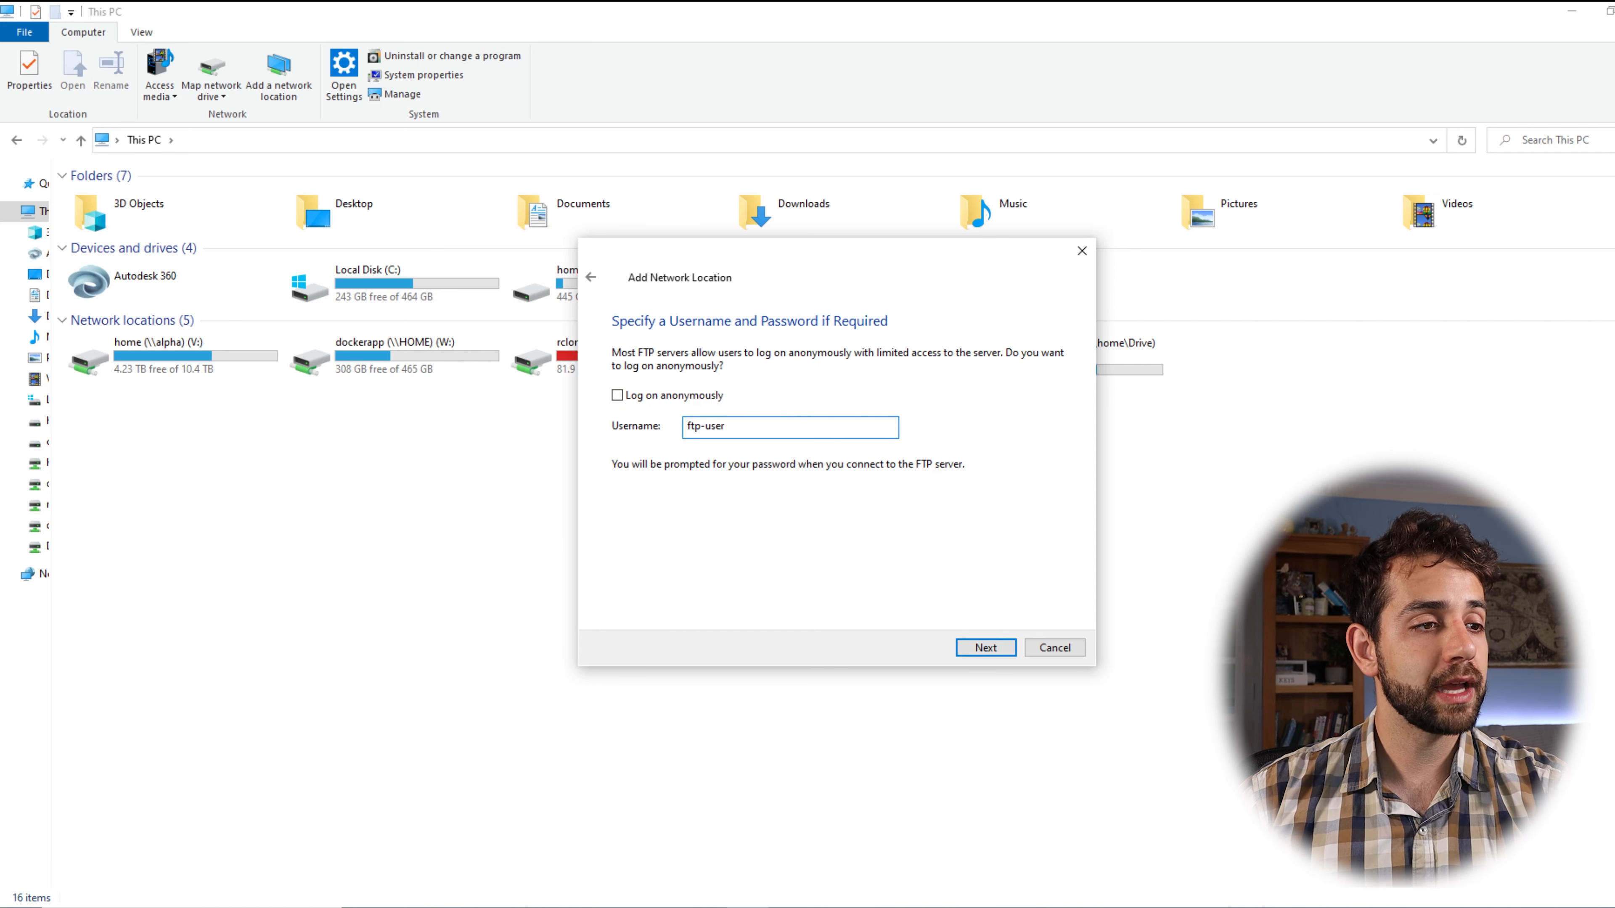
click(1011, 646)
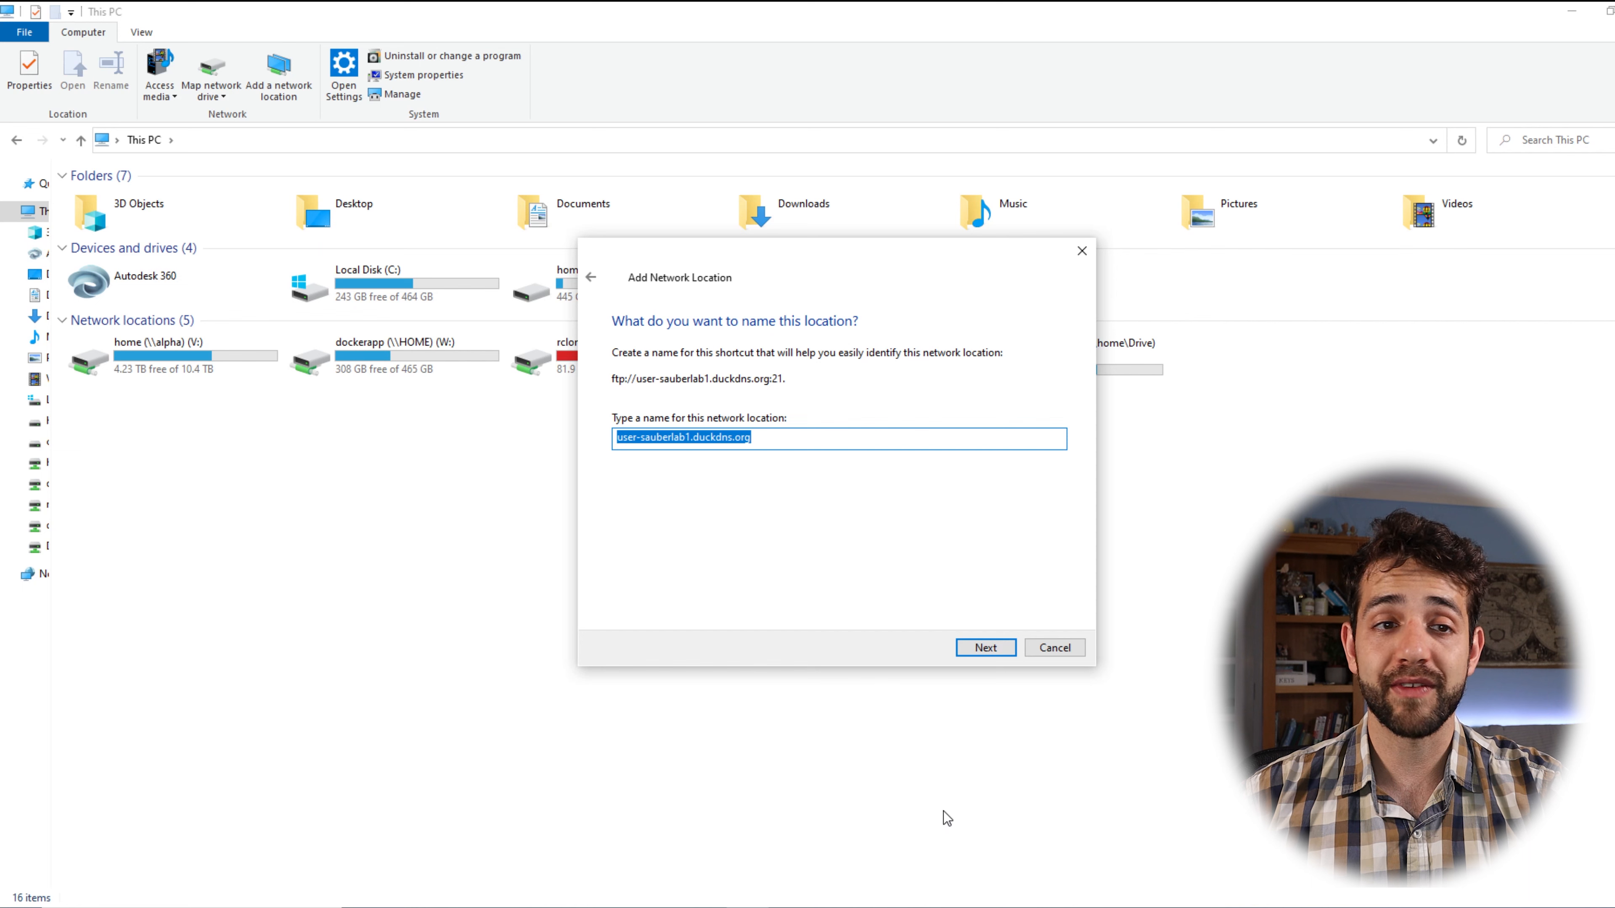
click(997, 659)
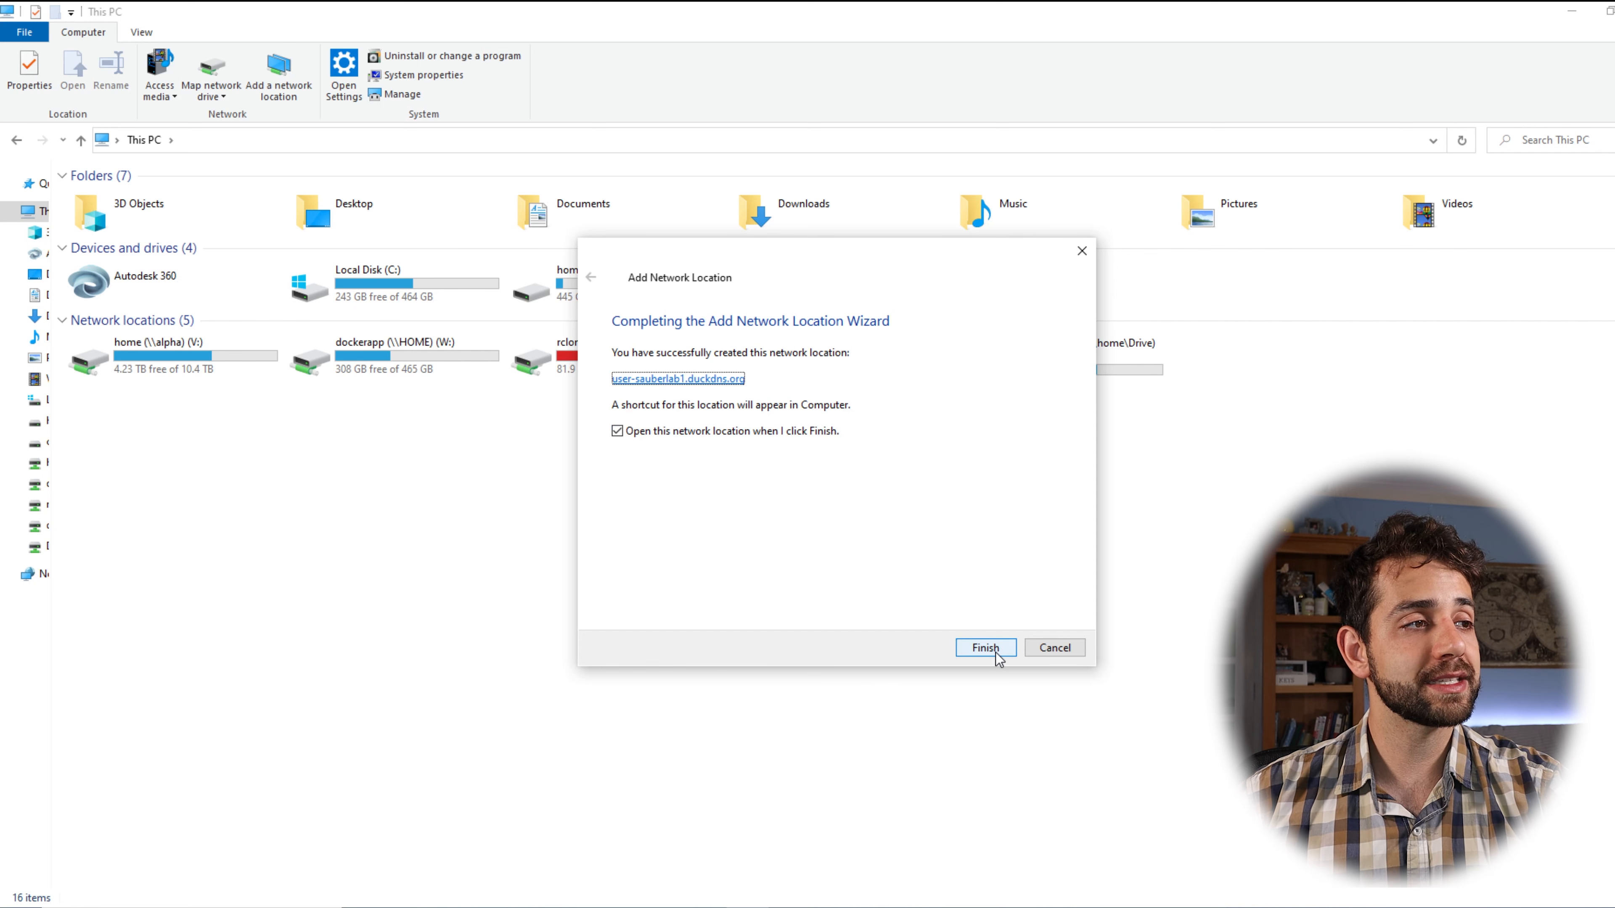
click(968, 645)
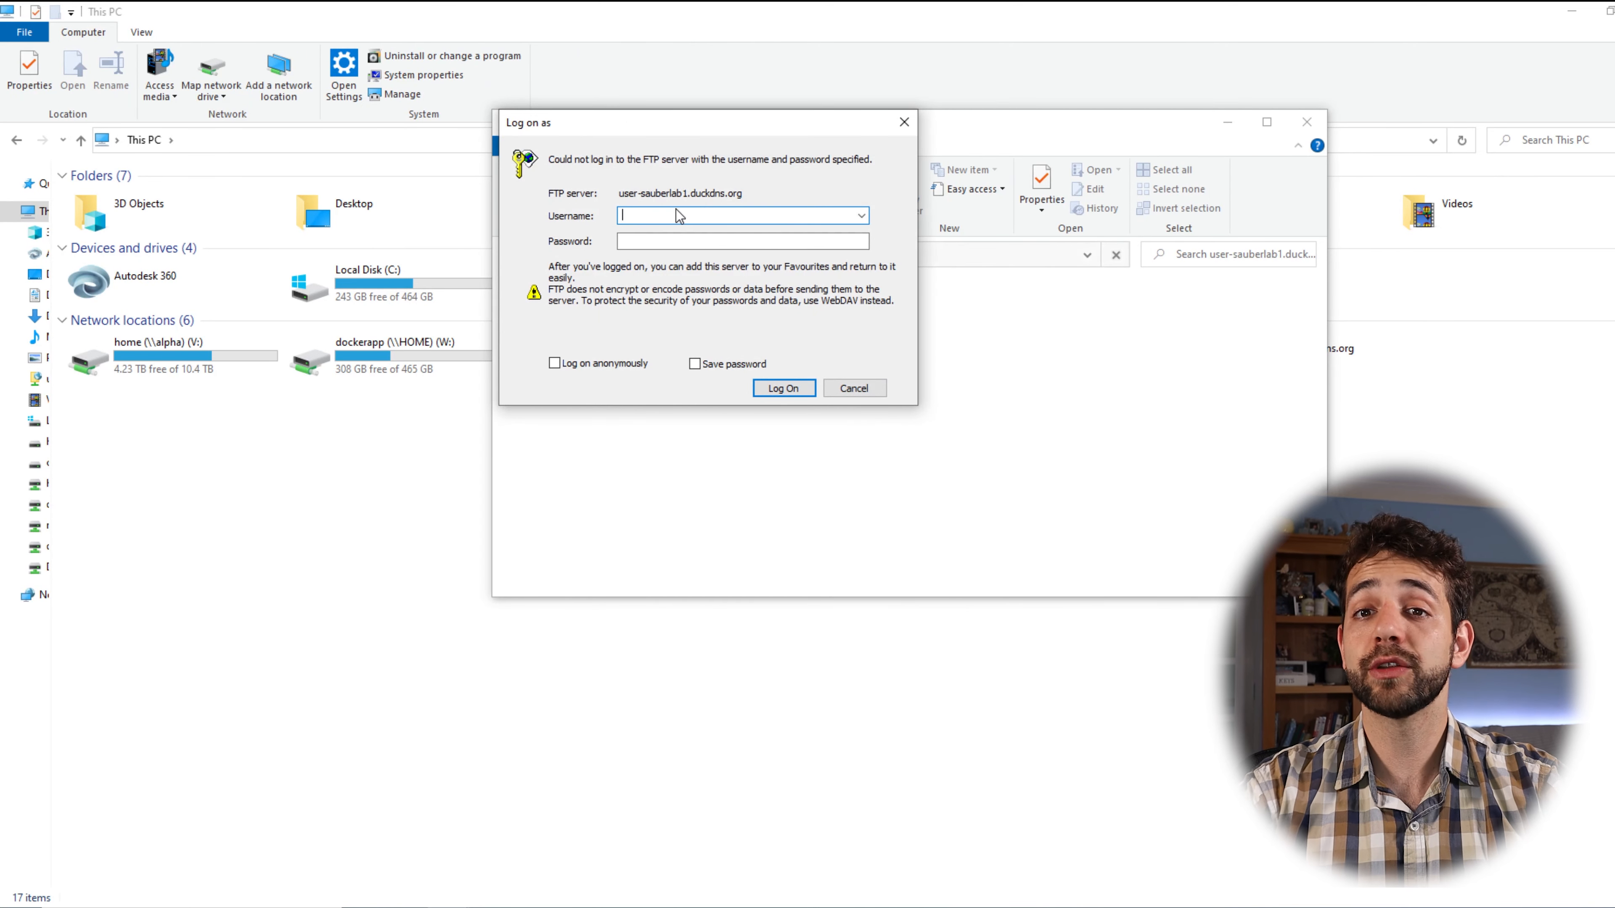
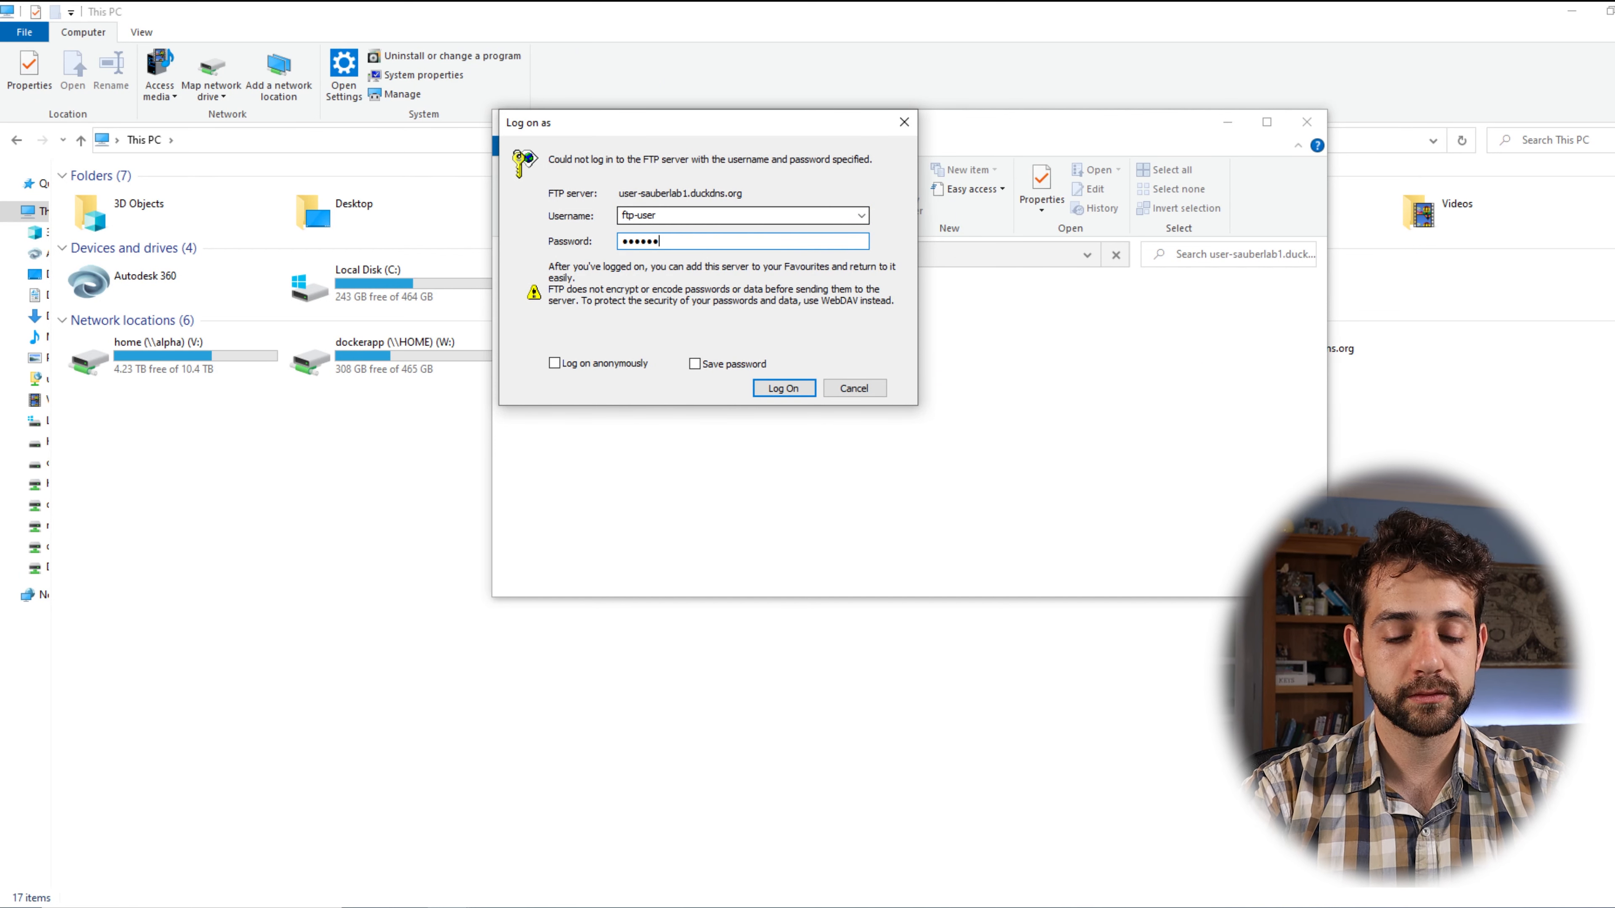
Enter the FTP password, log on, and open the server's home folder.
click(784, 388)
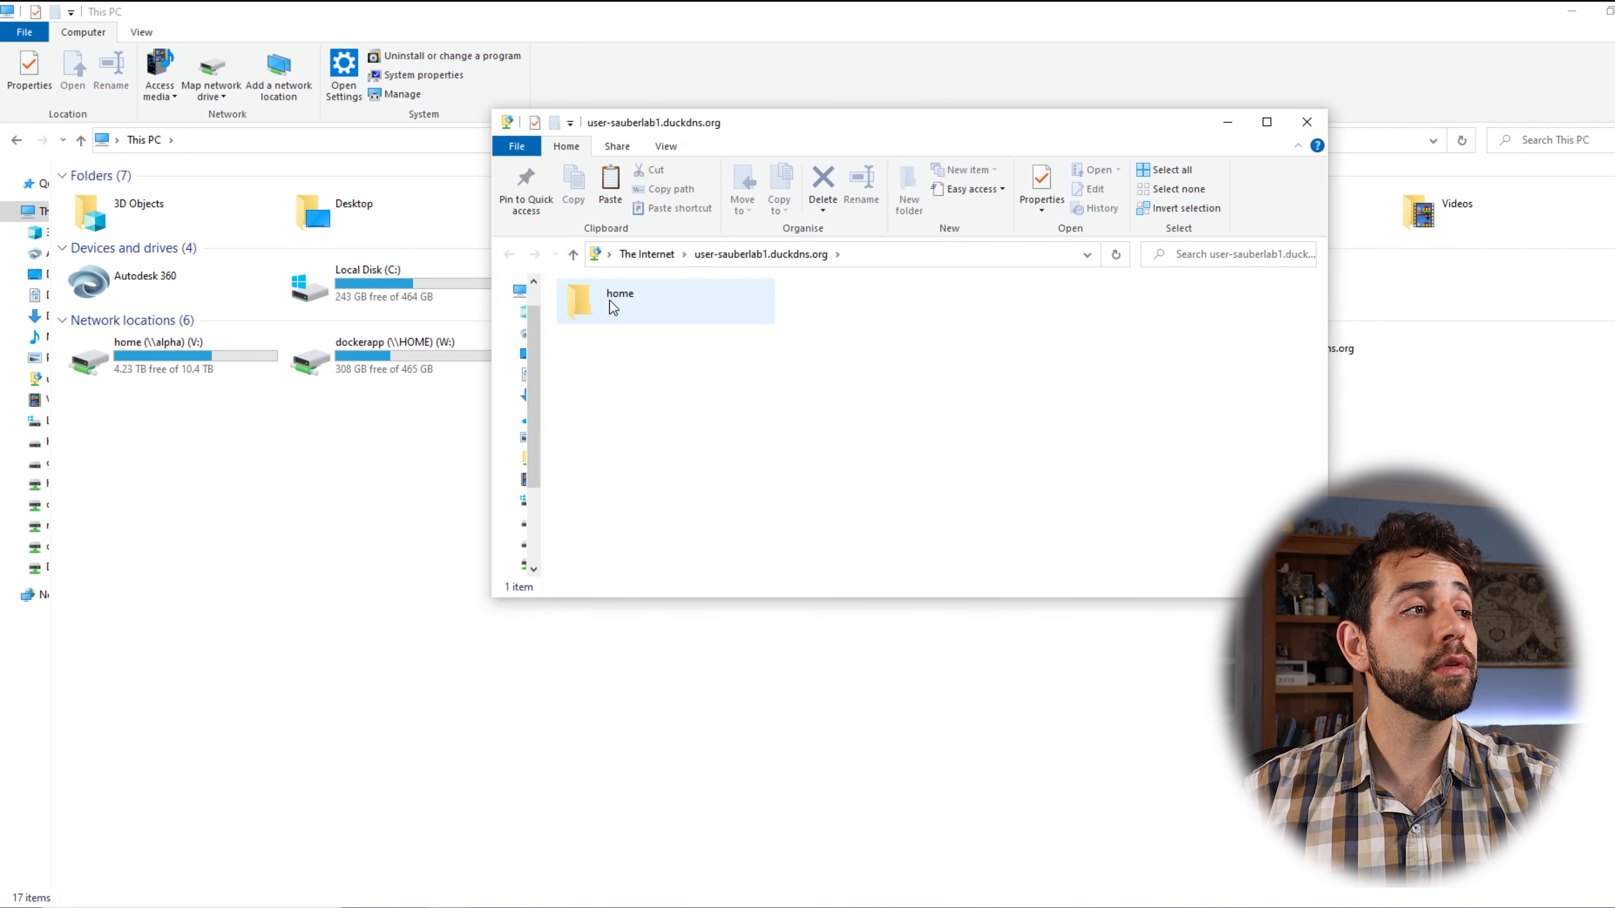
double_click(651, 302)
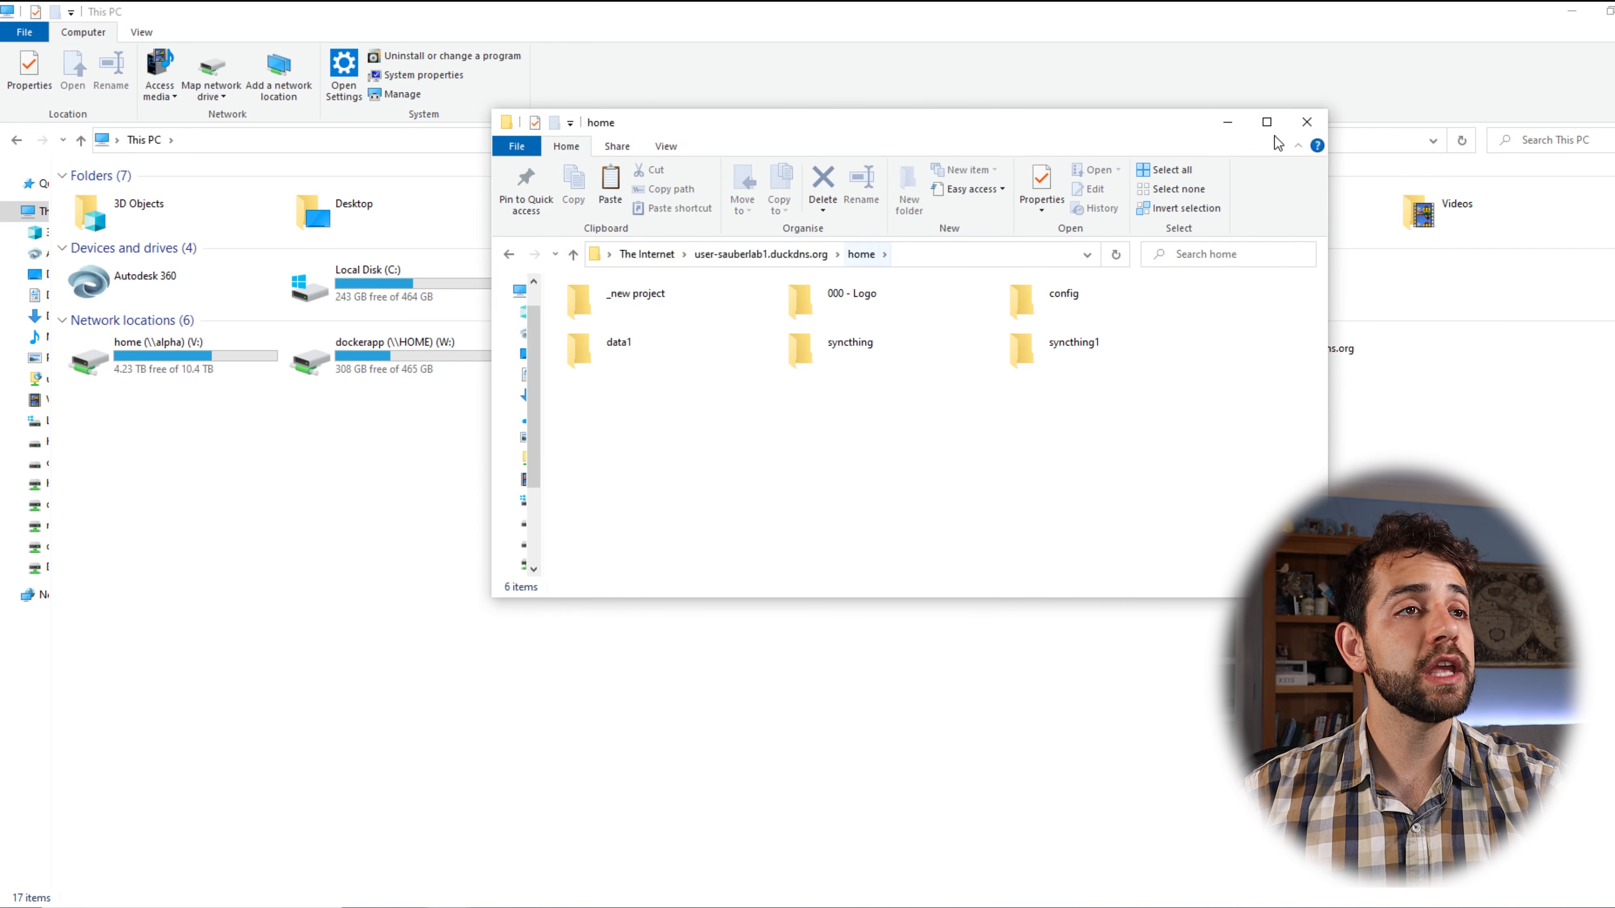
Maximize the window, go to 000 - Logo > Premier, and open Logo-video(1).mp4.
click(1267, 122)
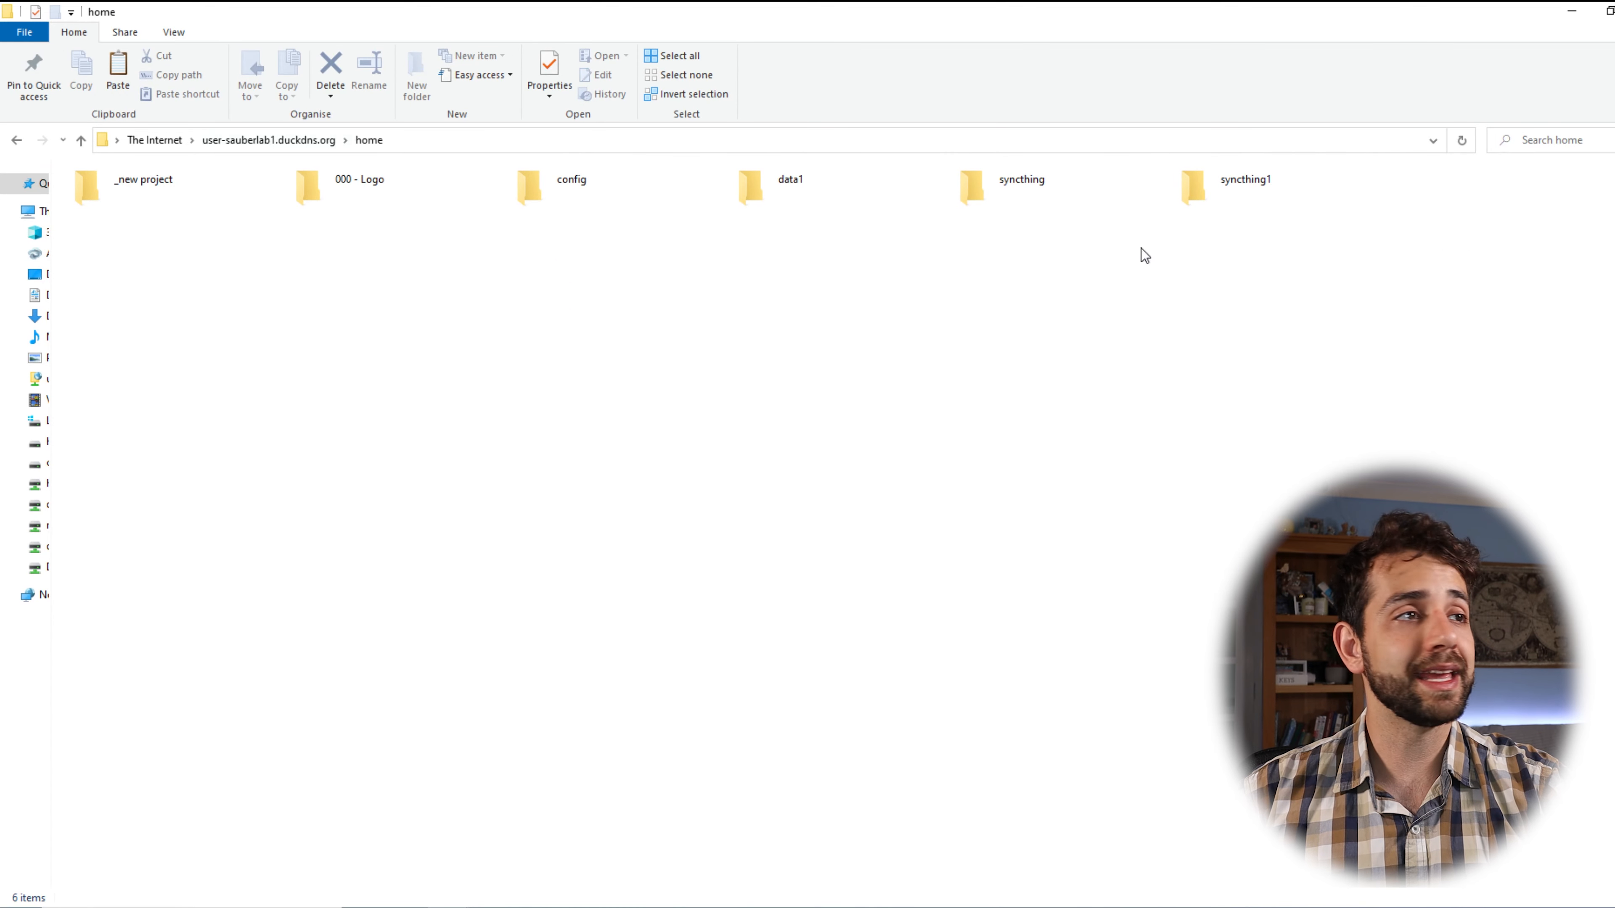
double_click(395, 178)
click(411, 181)
double_click(412, 181)
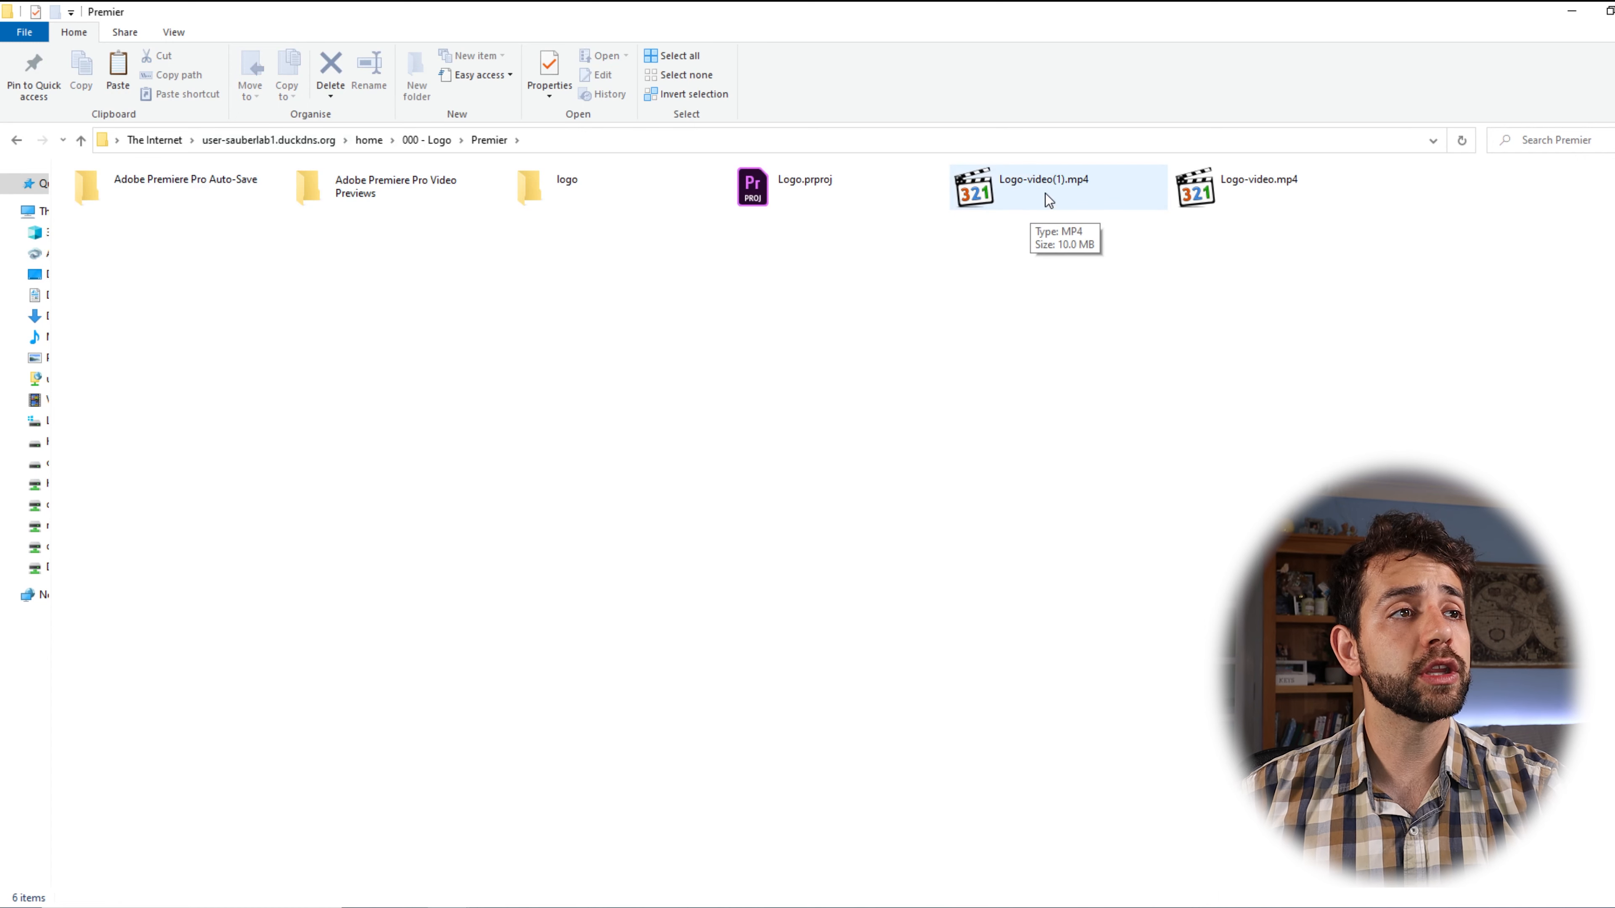
double_click(1086, 187)
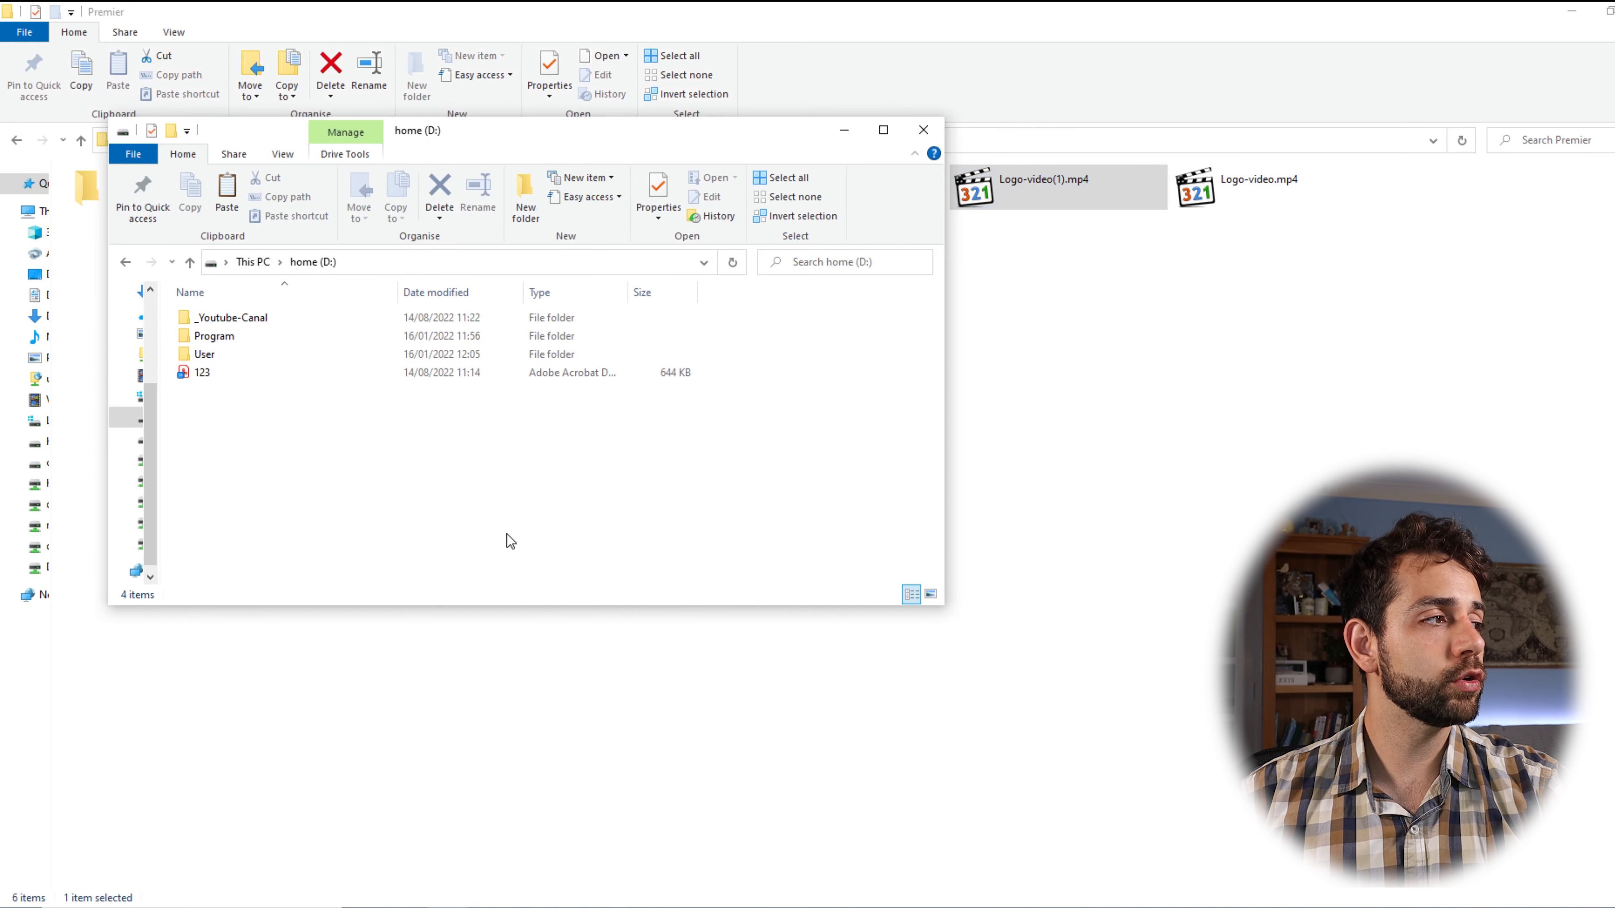
Paste Logo-video(1) onto home (D:), play it, then close the player and D: window.
key(ctrl+v)
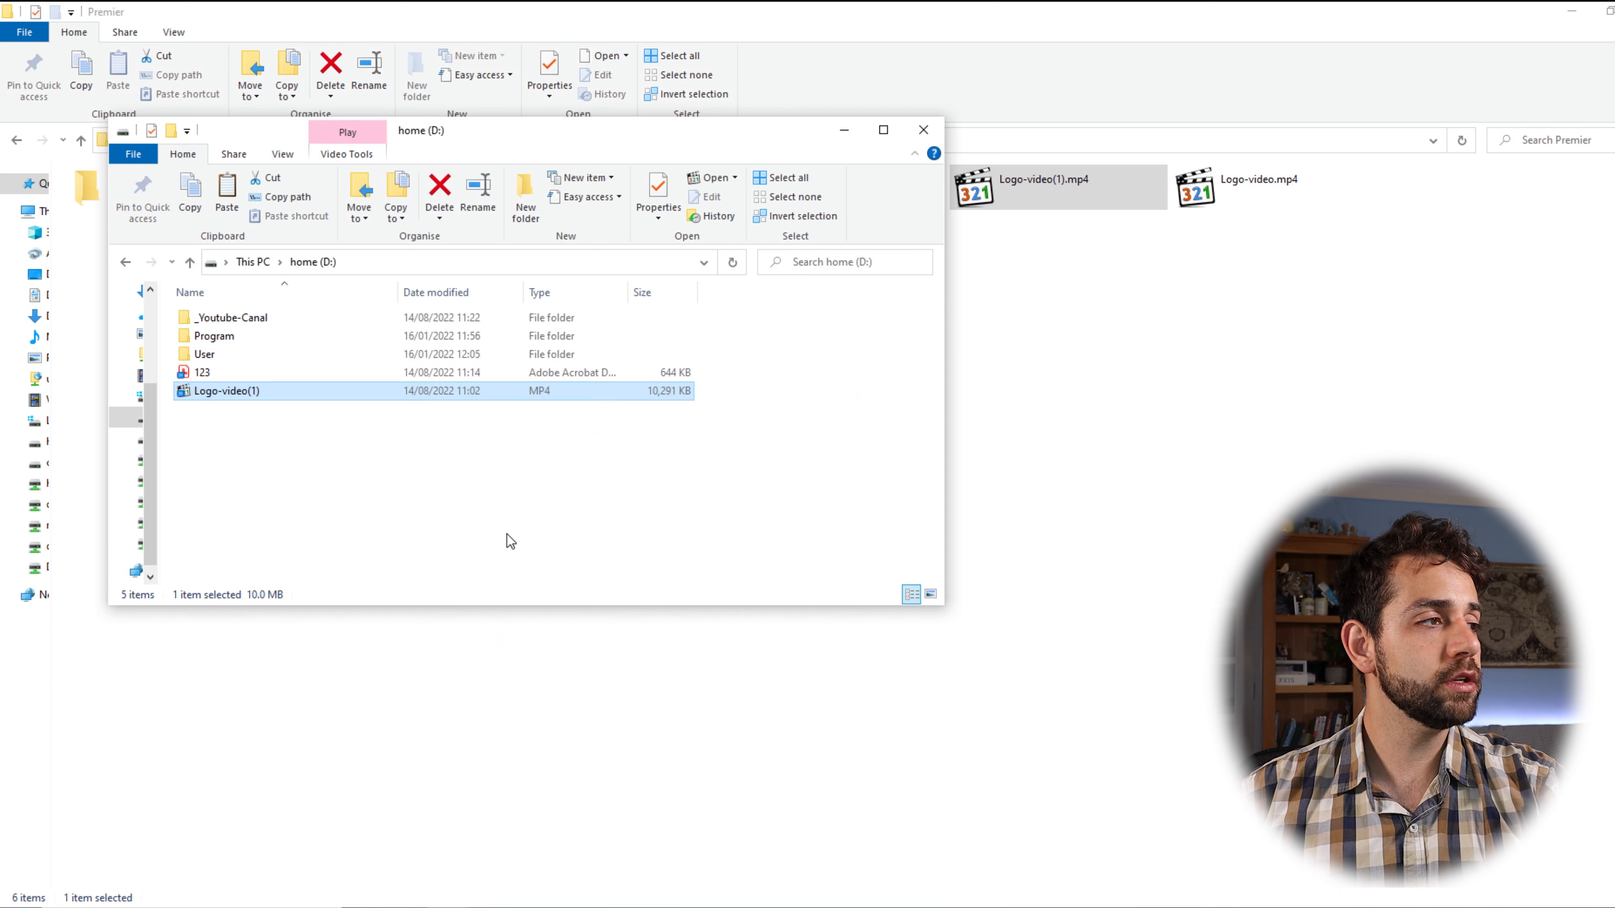
double_click(560, 393)
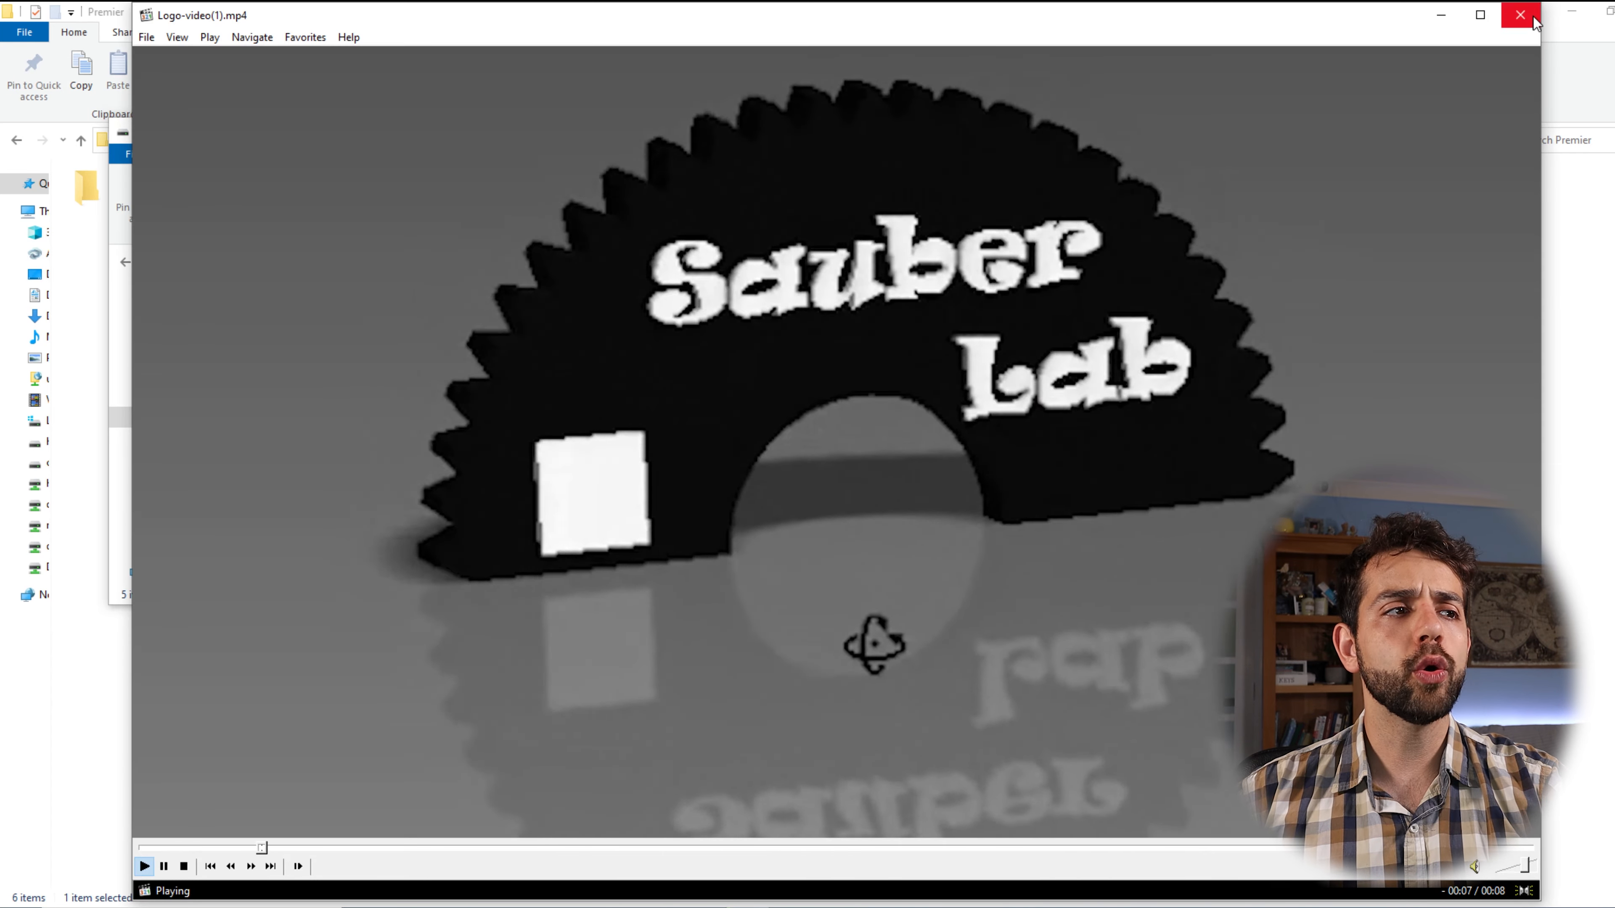
click(1535, 19)
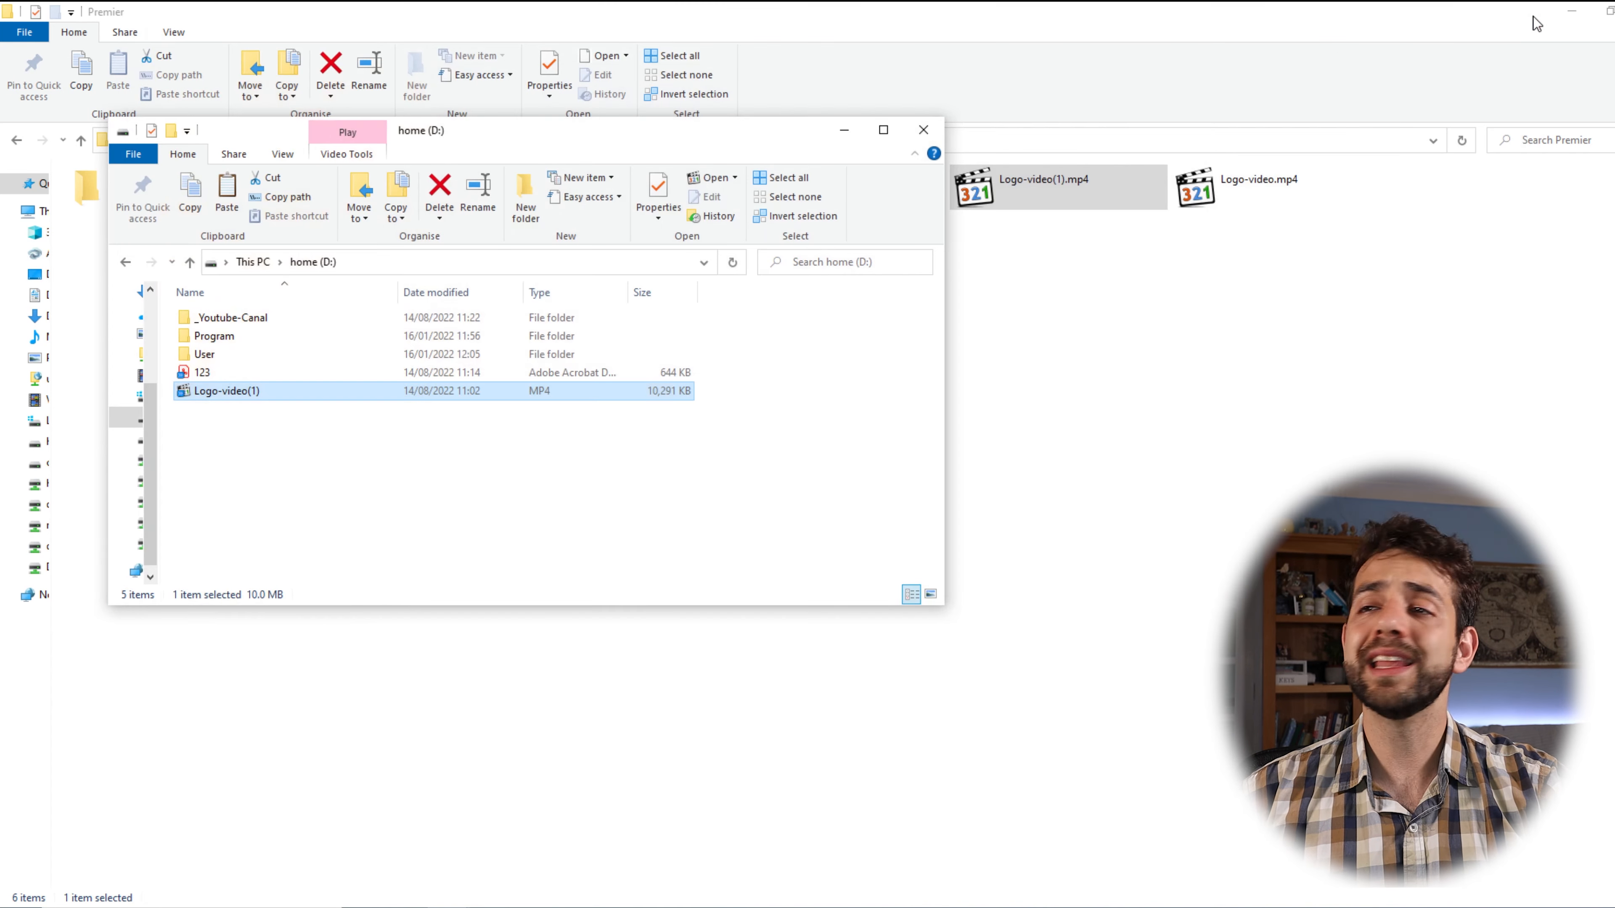
click(923, 130)
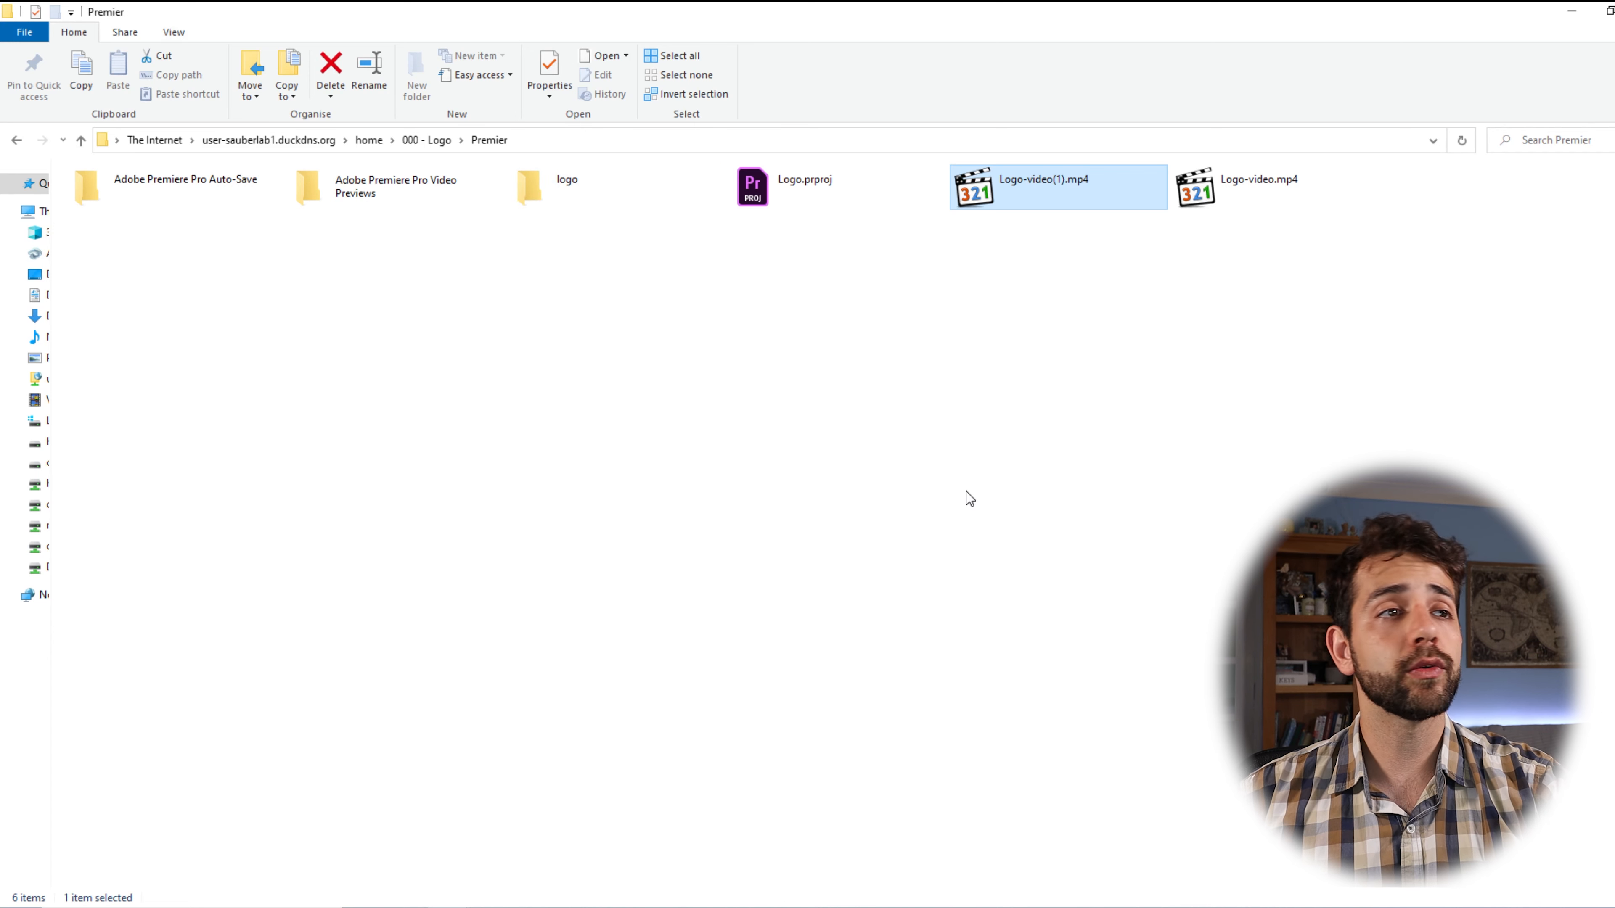
Return via 000 - Logo to the FTP server's home folder and re-maximize the window.
click(426, 141)
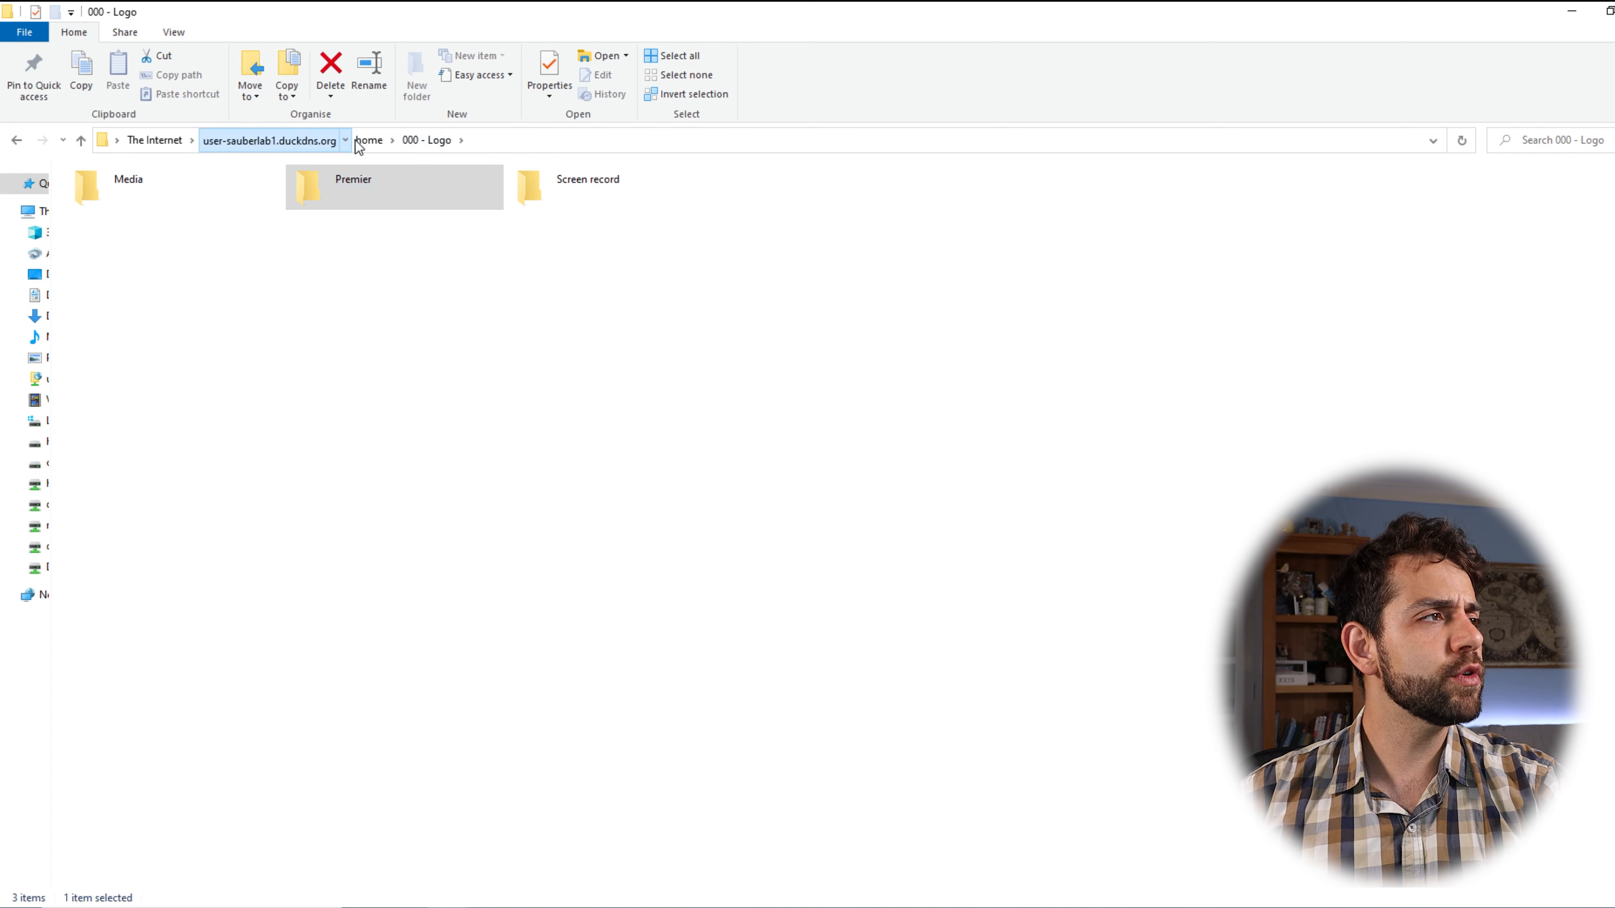
click(368, 140)
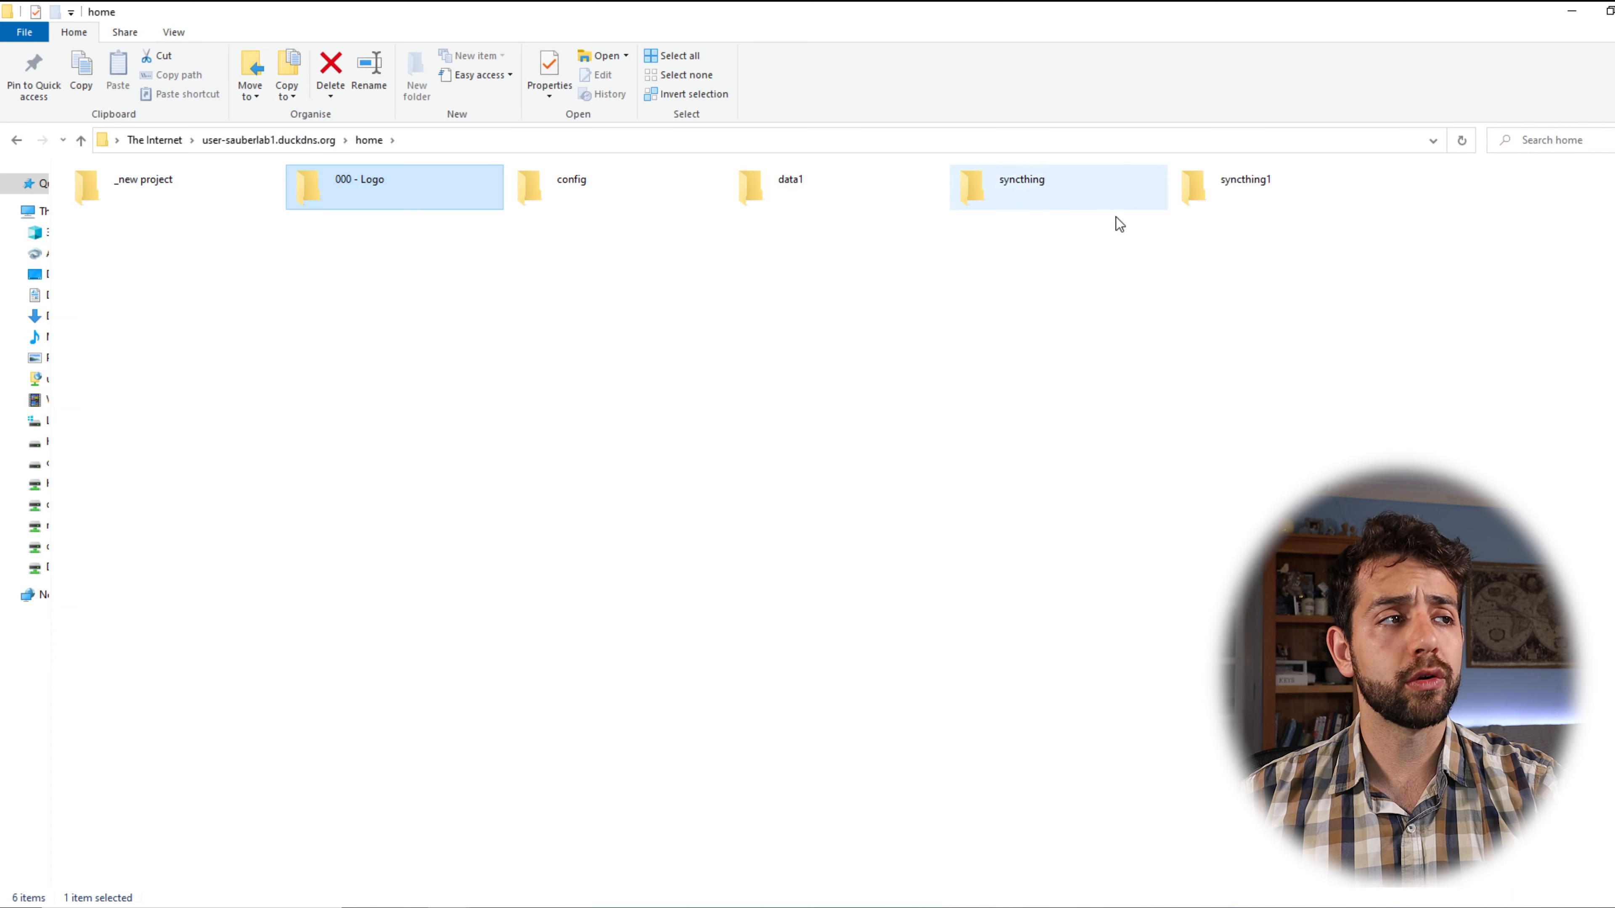
drag(687, 10, 898, 288)
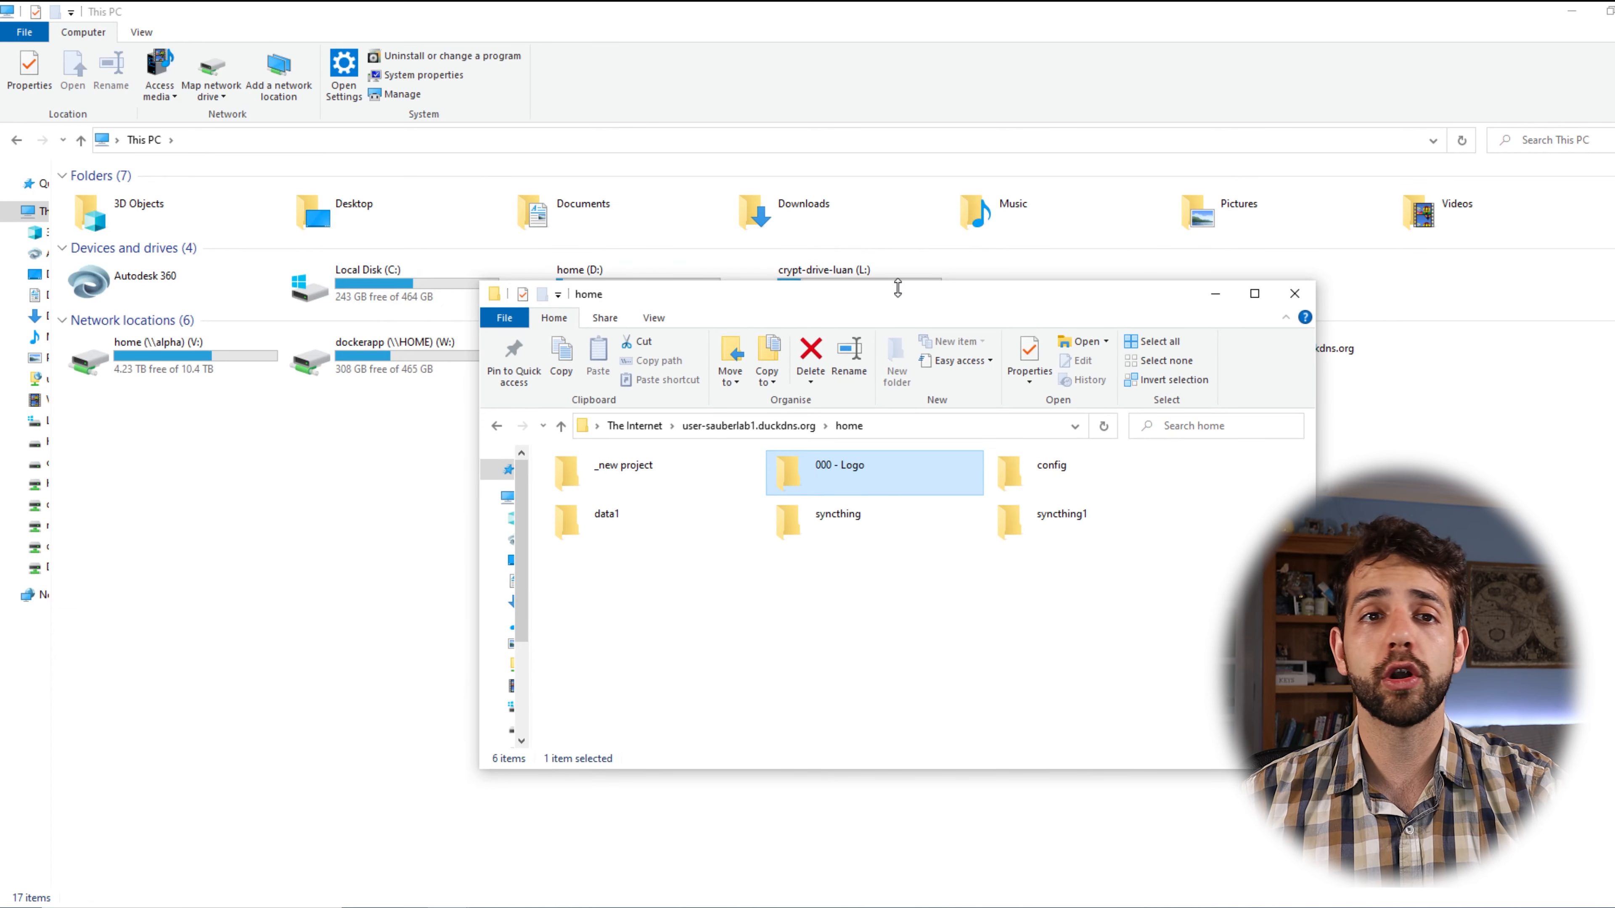
double_click(899, 291)
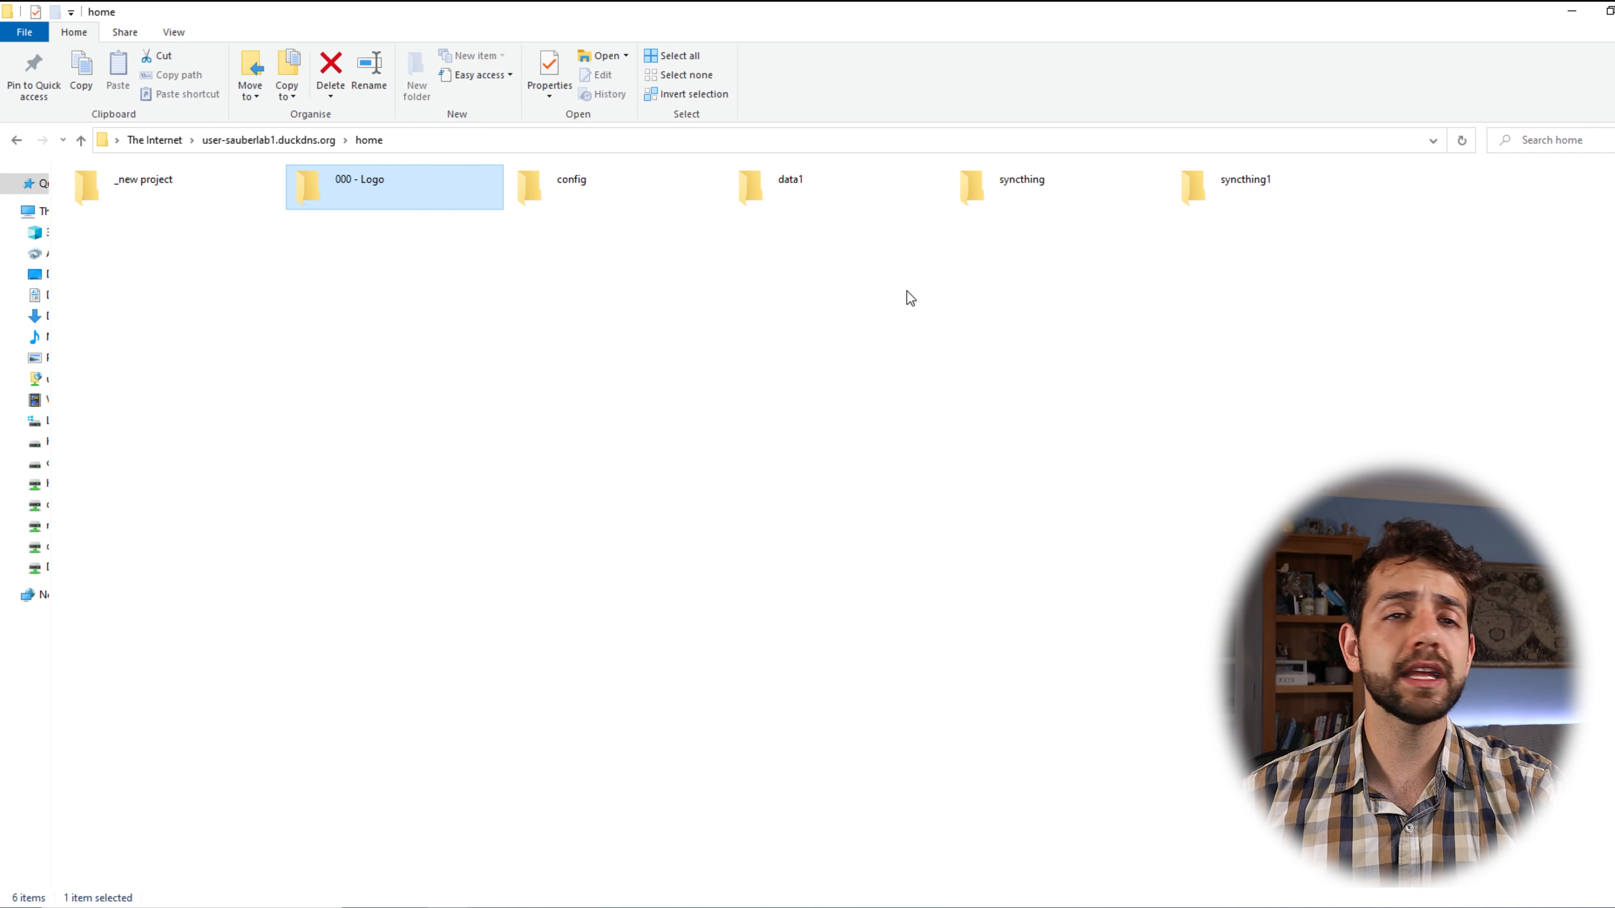